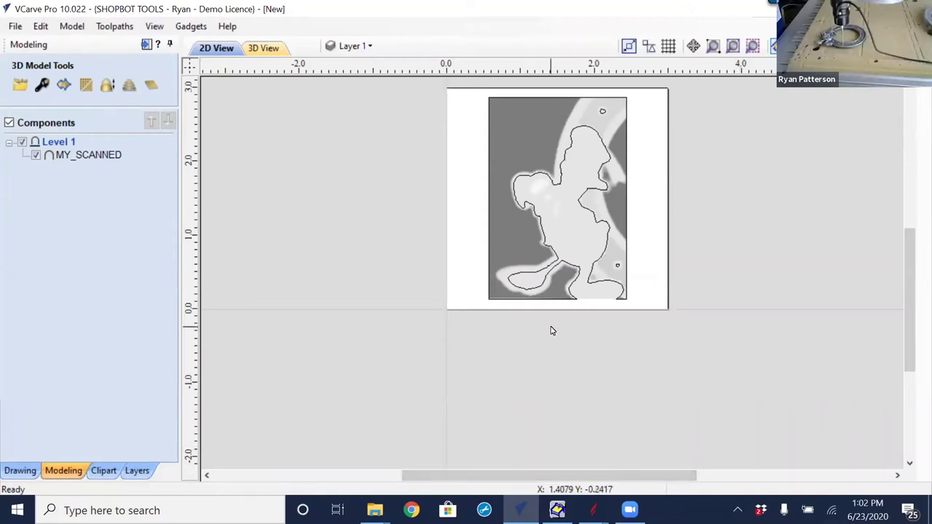
Show the scanned component in 3D and examine its surface detail up close
click(276, 54)
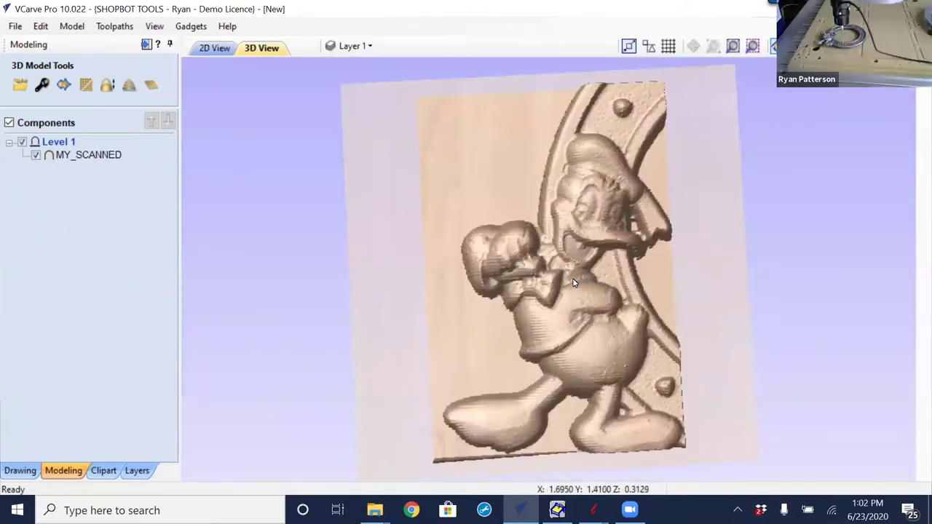
scroll(574, 281, up, 3)
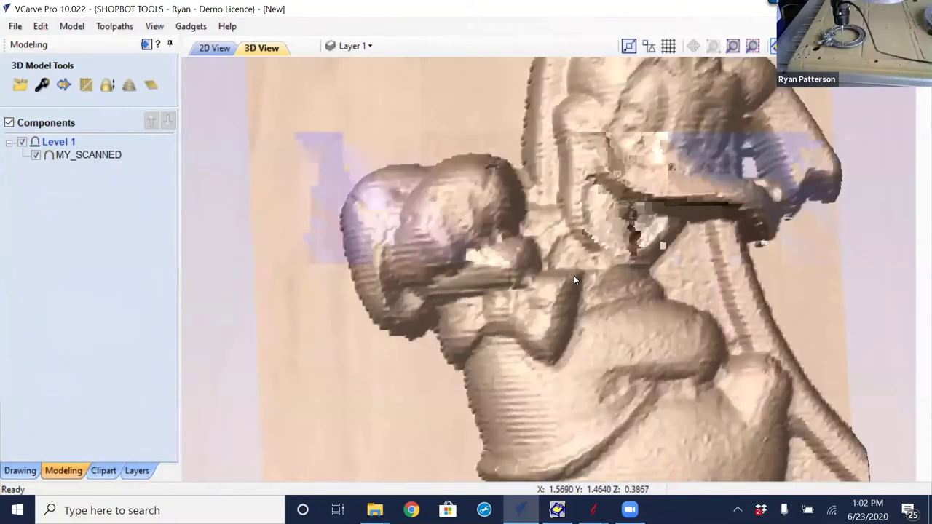
scroll(574, 275, down, 1)
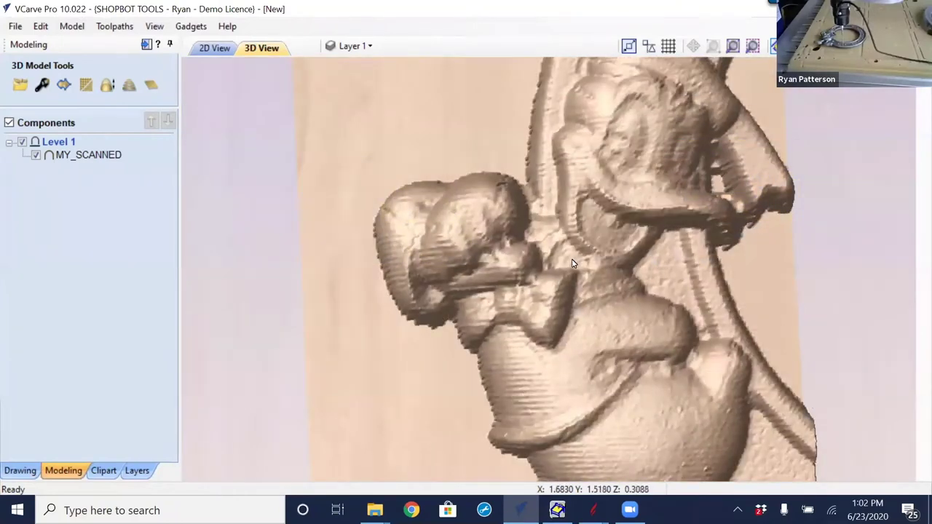
scroll(572, 270, down, 1)
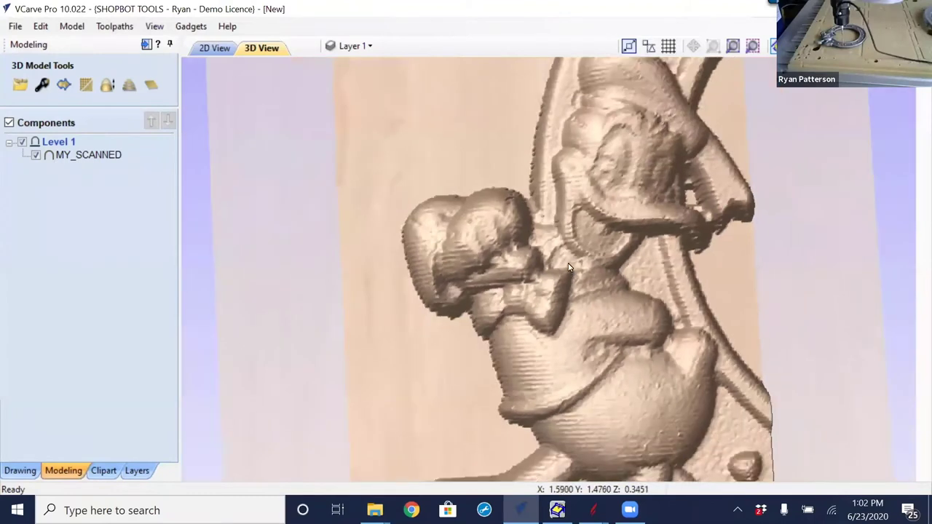
scroll(571, 273, down, 2)
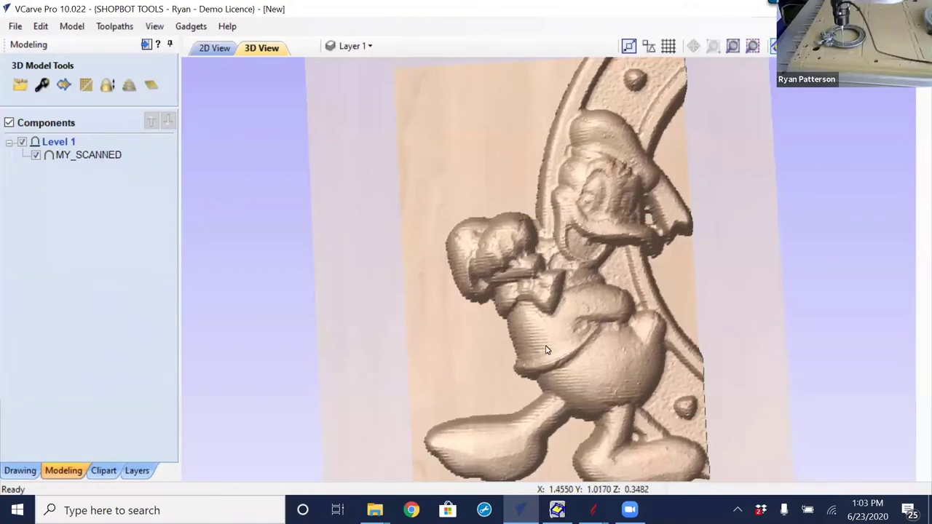
Switch to the ShopBot console and move the tool to X 0, Y 0 with the M2 command
click(557, 510)
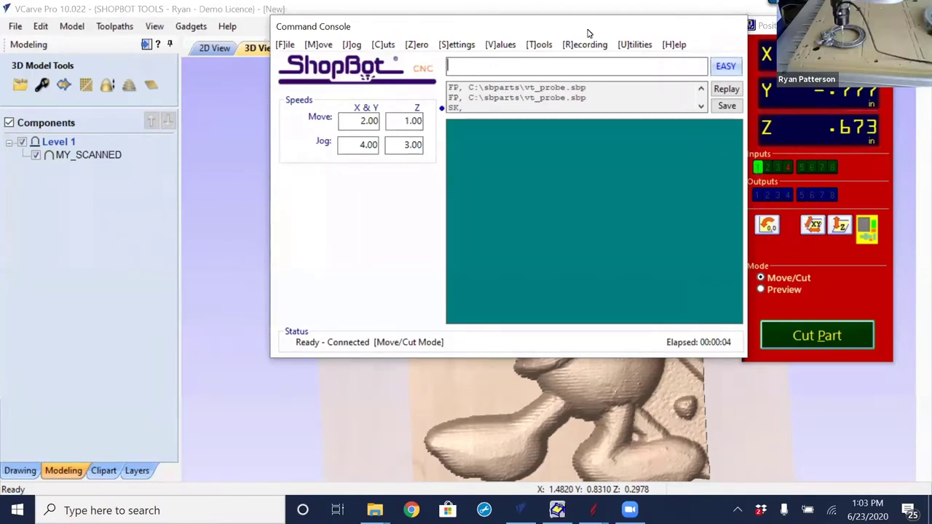
drag(571, 29, 559, 35)
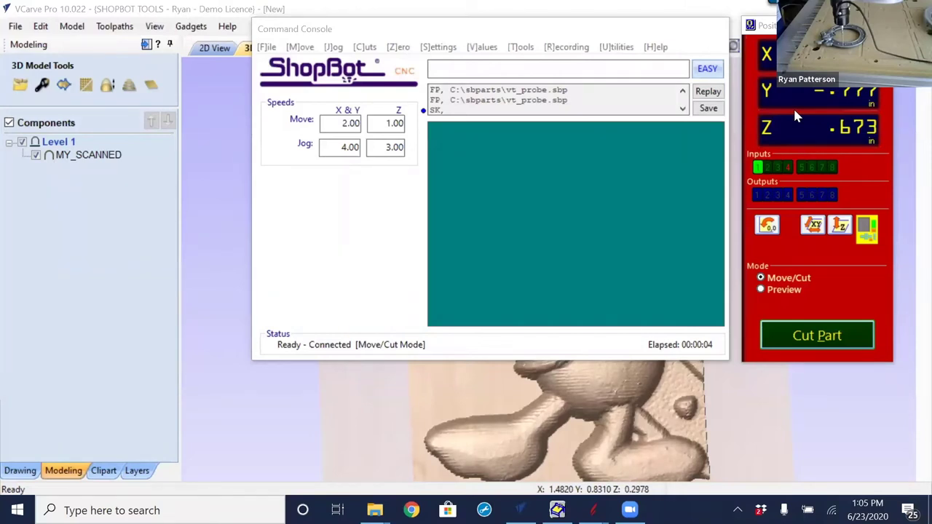
click(554, 225)
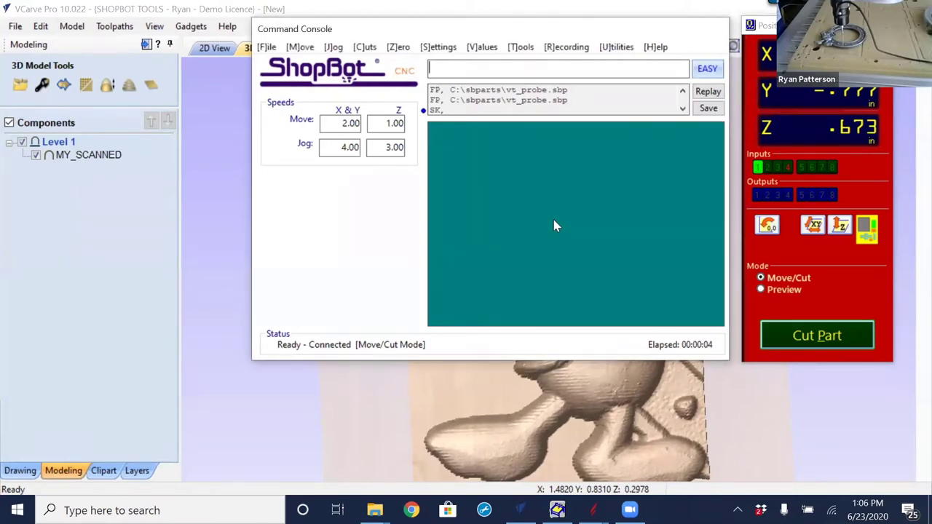
text(M2, 0,0)
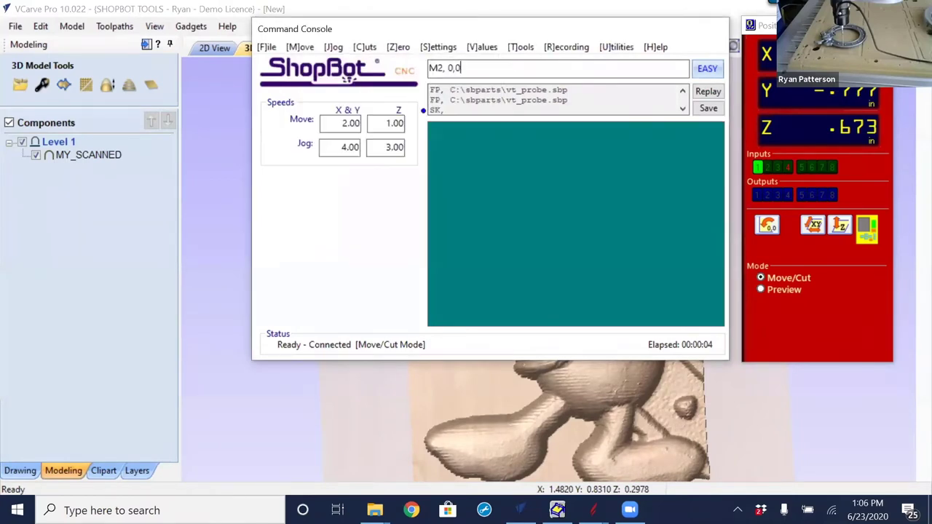
key(Return)
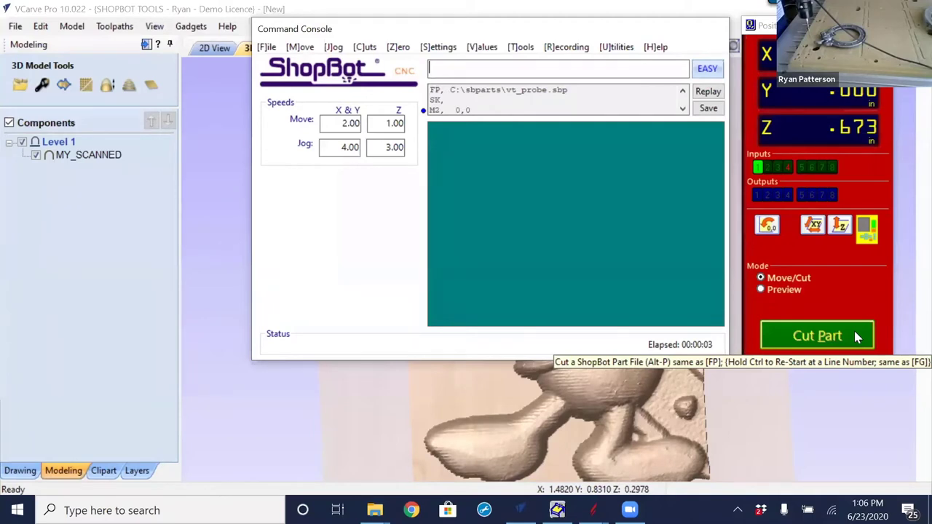
Use the VA axis location command to set the current X location to 12
key(v)
key(a)
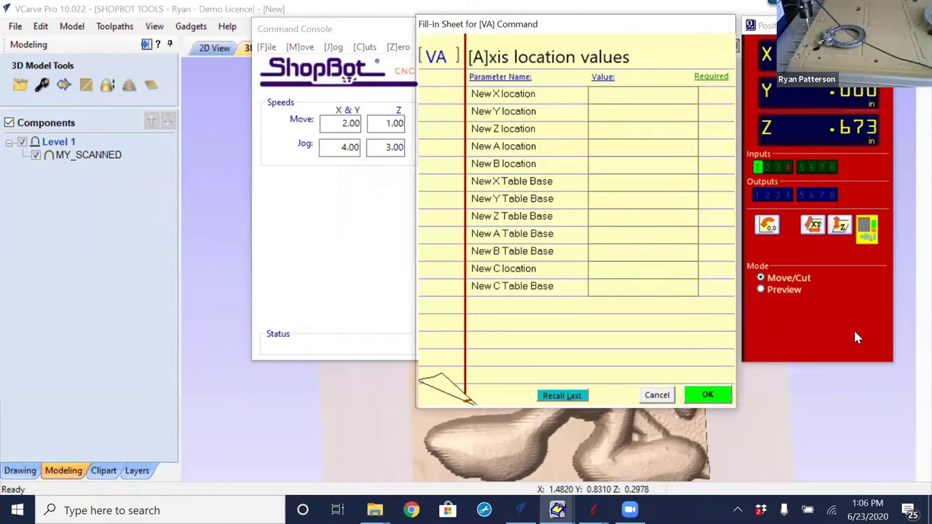
text(12)
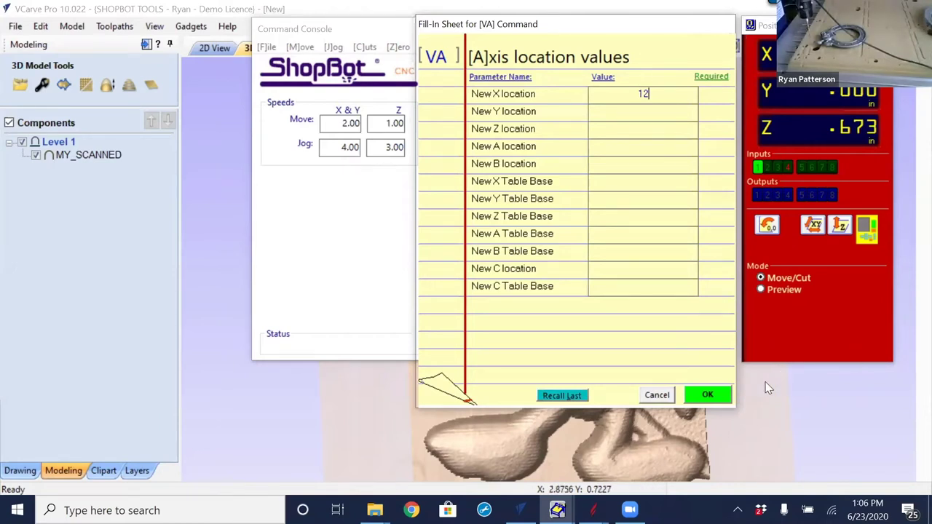
click(706, 395)
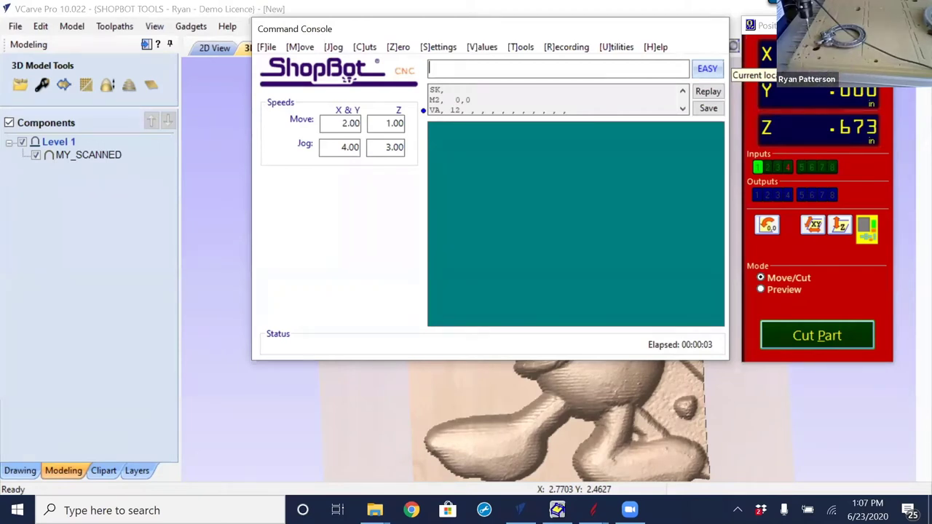
Jog the probe with the KeyPad to about X 14.775, Y -0.642 and lower it to about Z 0.05
key(k)
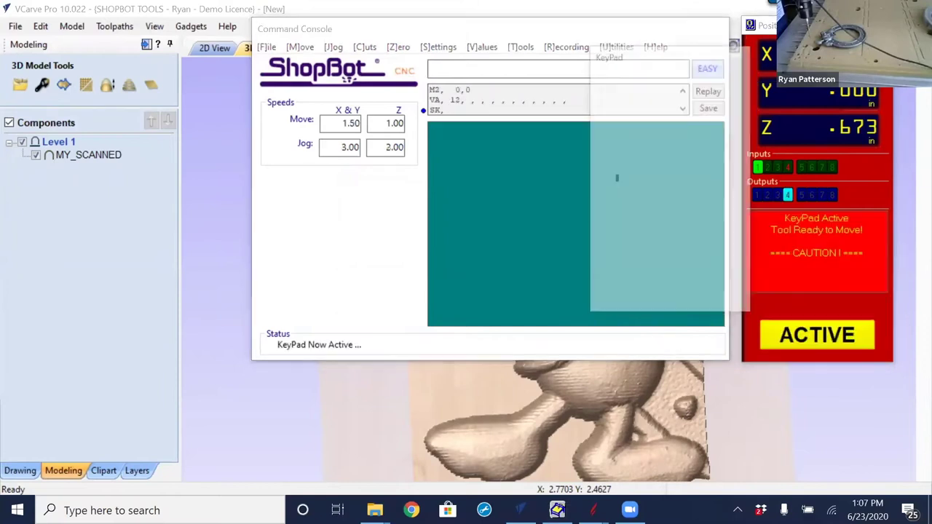
key(Right)
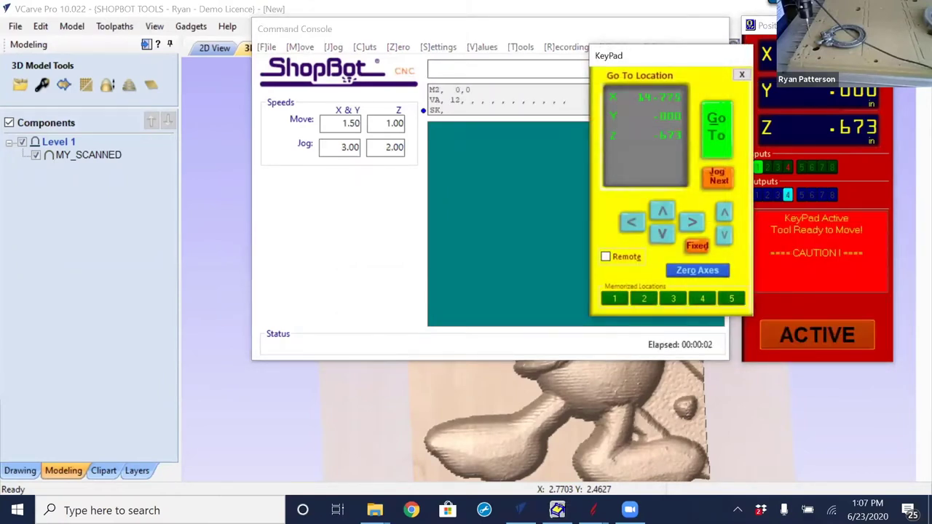
key(Down)
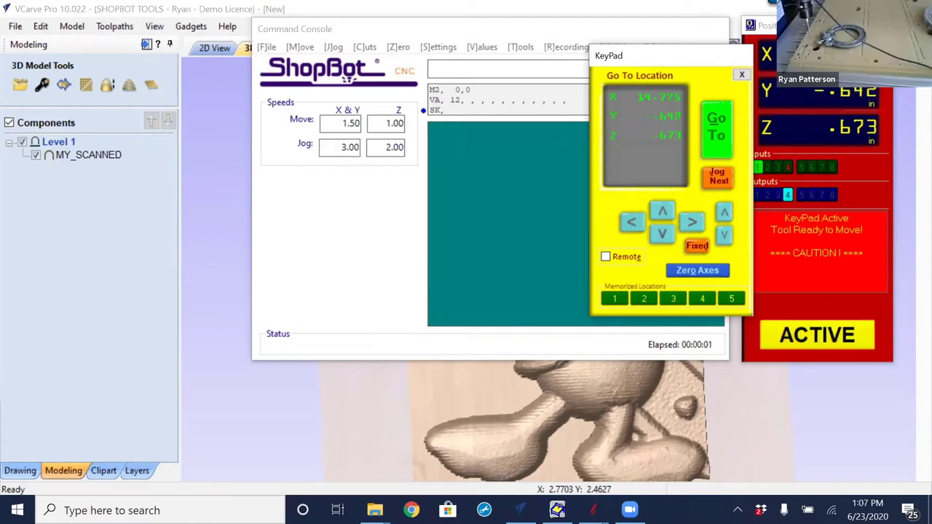
key(Page_Up)
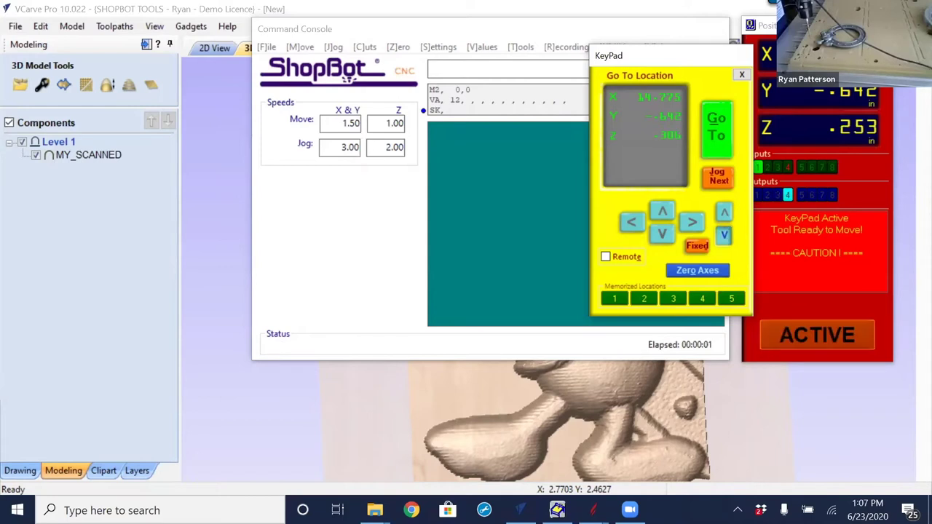
Using fixed 0.01-inch KeyPad moves, lower the probe to about Z -0.042 at X 14.775, and exit the KeyPad
key(f)
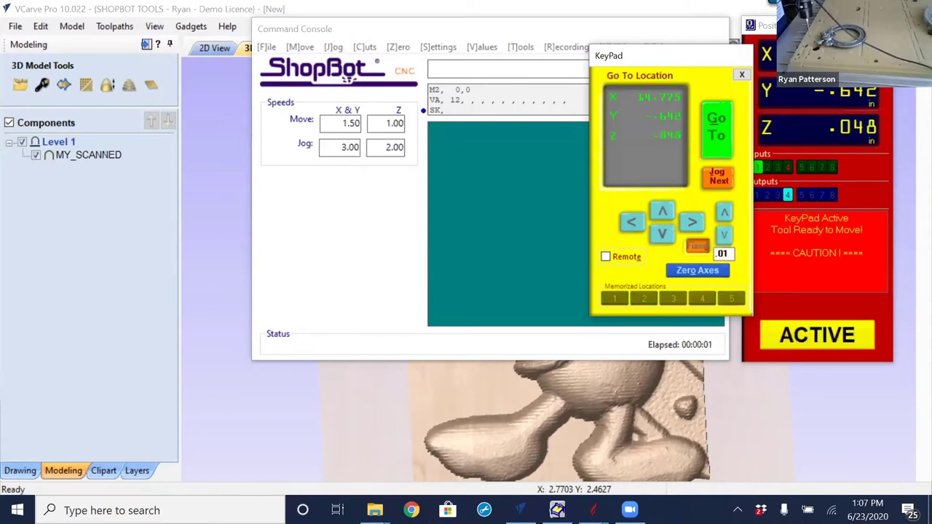
key(Page_Up)
key(Page_Up)
key(Page_Up)
key(Page_Down)
key(Page_Down)
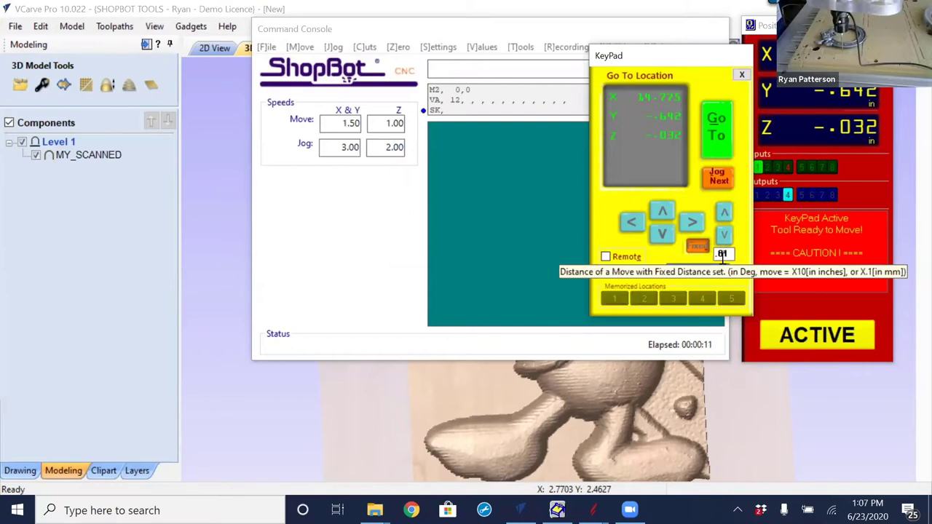
key(Page_Up)
key(Page_Up)
key(Page_Down)
key(Page_Down)
key(Page_Down)
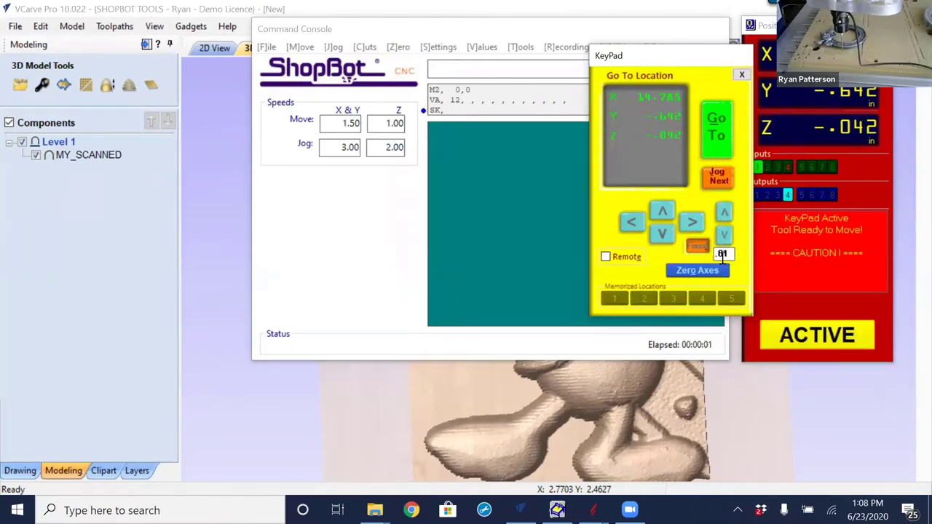
key(Left)
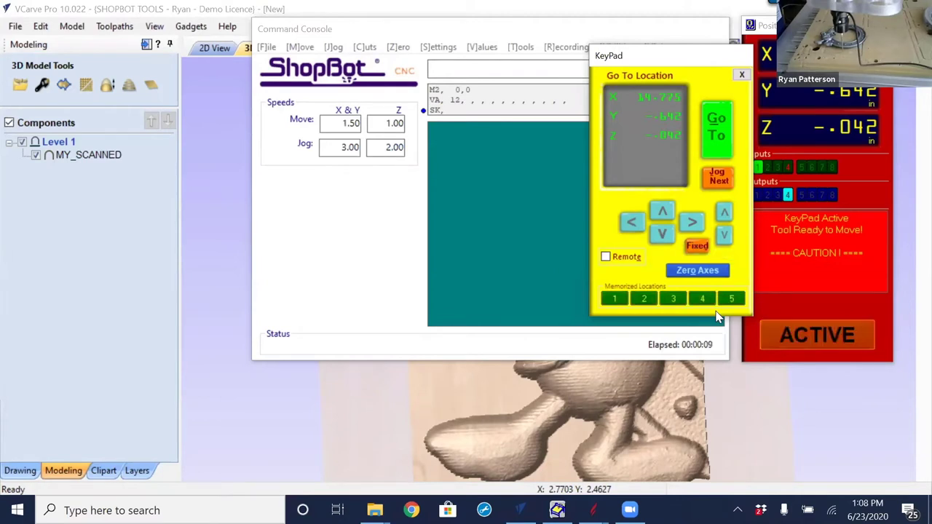
key(Escape)
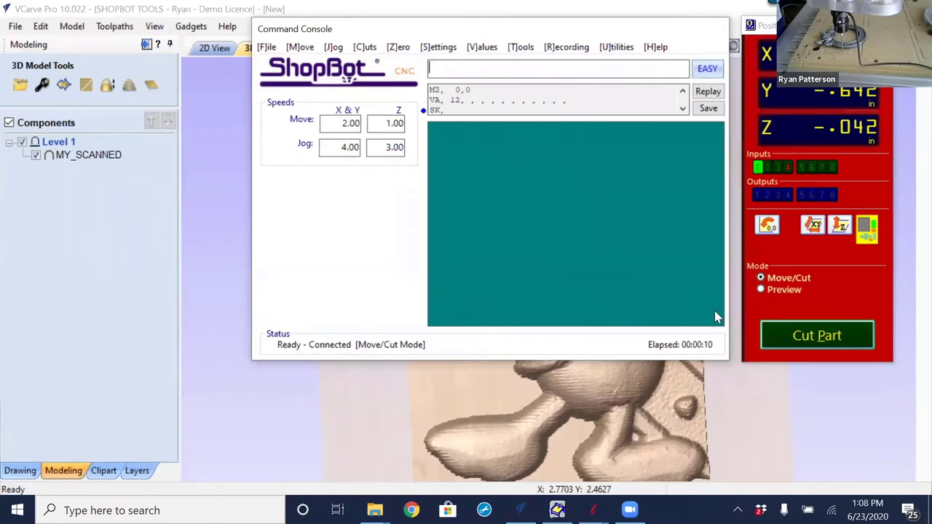
Start a Copy Machine job that traces a 2D outline with the ShopBot probe and outputs a polyline DXF file
key(t)
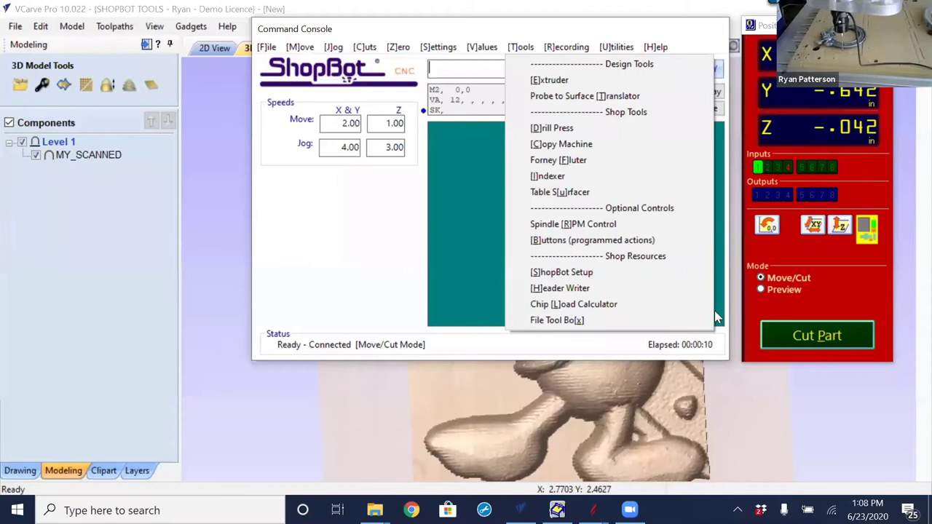
key(c)
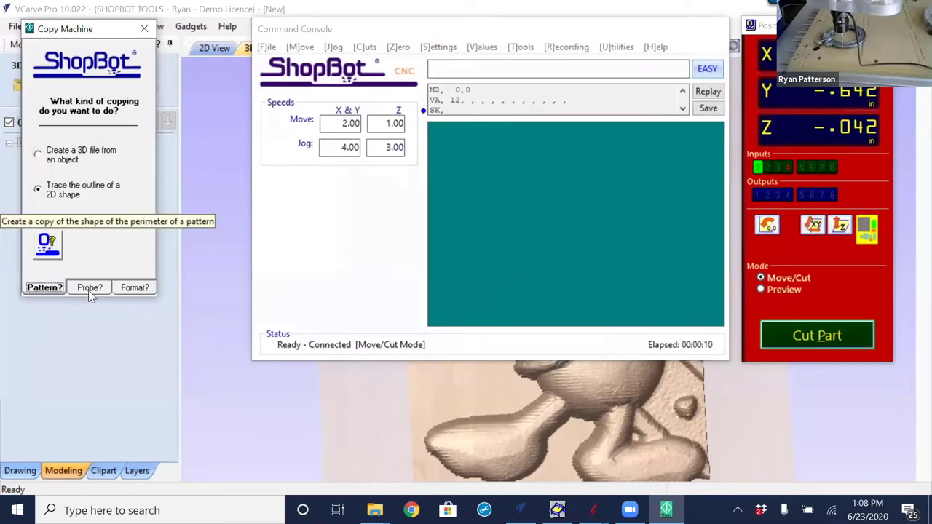
click(100, 156)
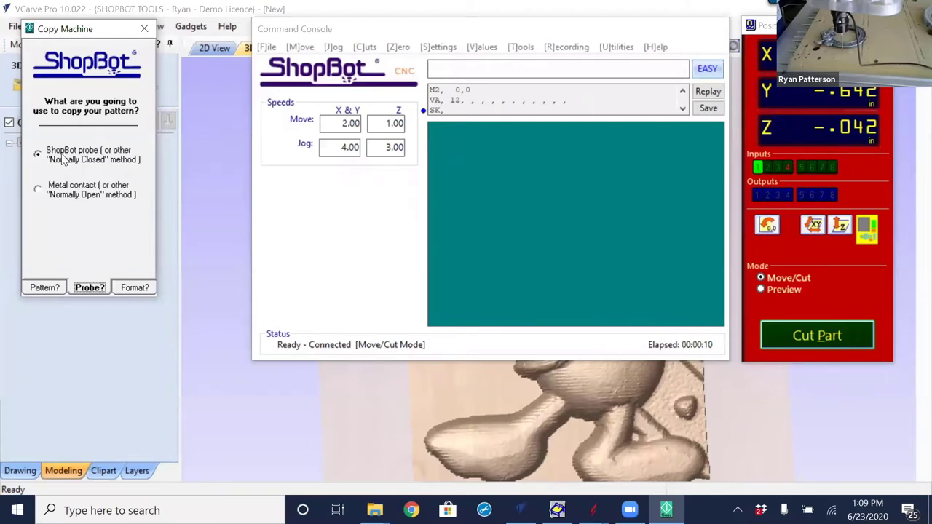
mouse_move(58, 160)
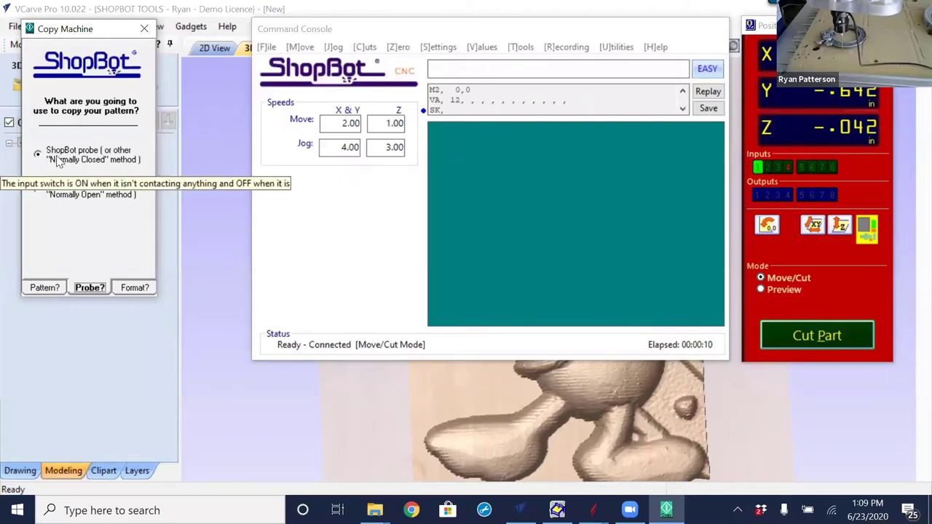
click(134, 289)
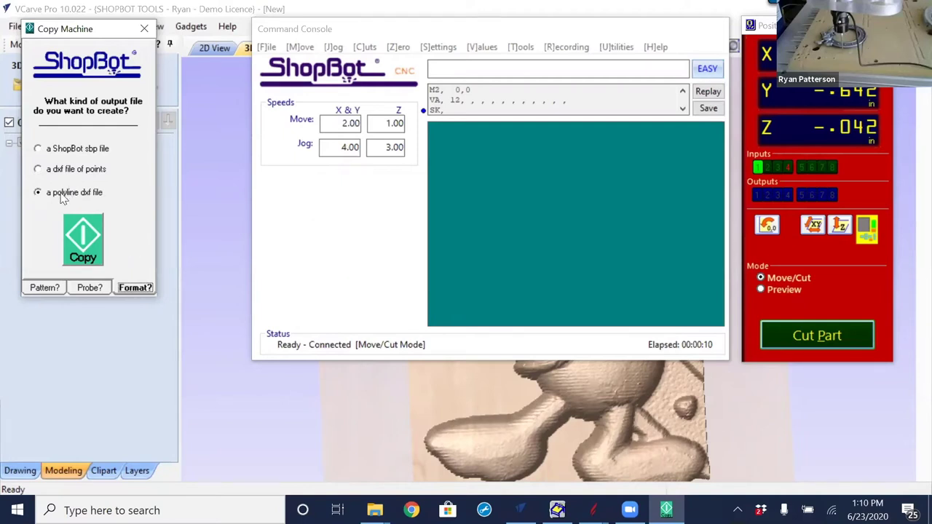
click(83, 244)
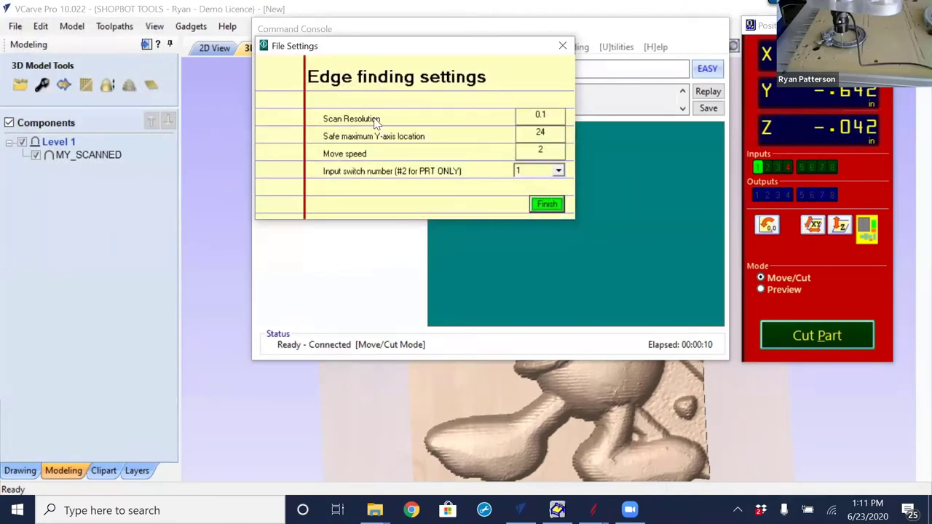
Set the edge finding scan resolution to .25 and the safe maximum Y-axis location to 18, and accept the settings
double_click(547, 117)
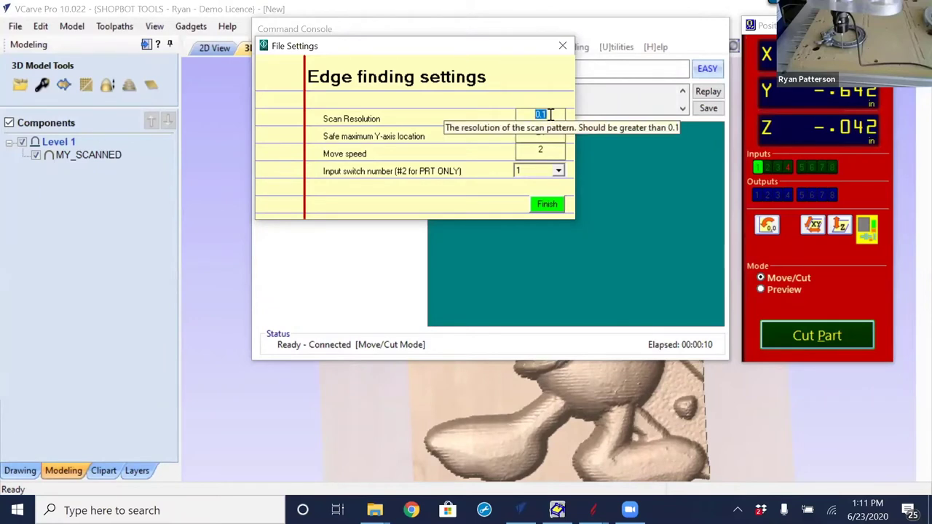
text(.25)
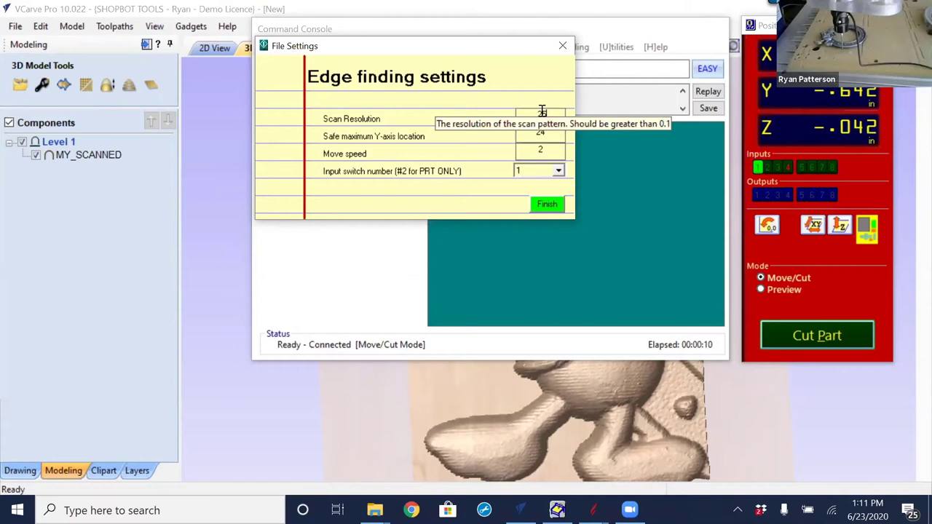
double_click(551, 133)
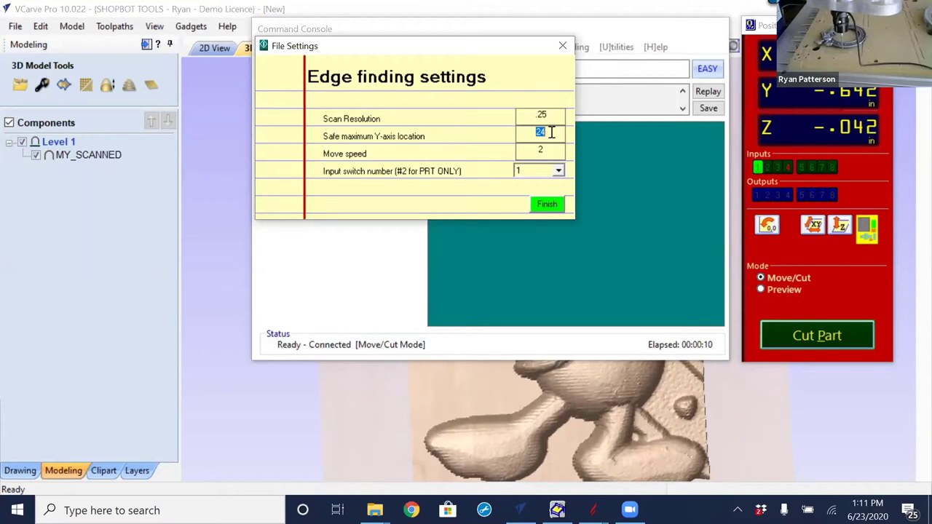
text(18)
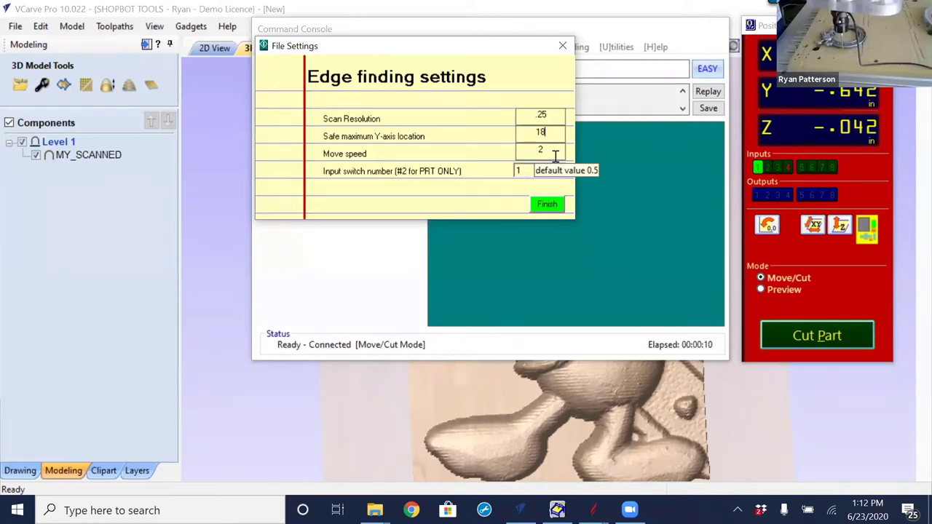
click(547, 204)
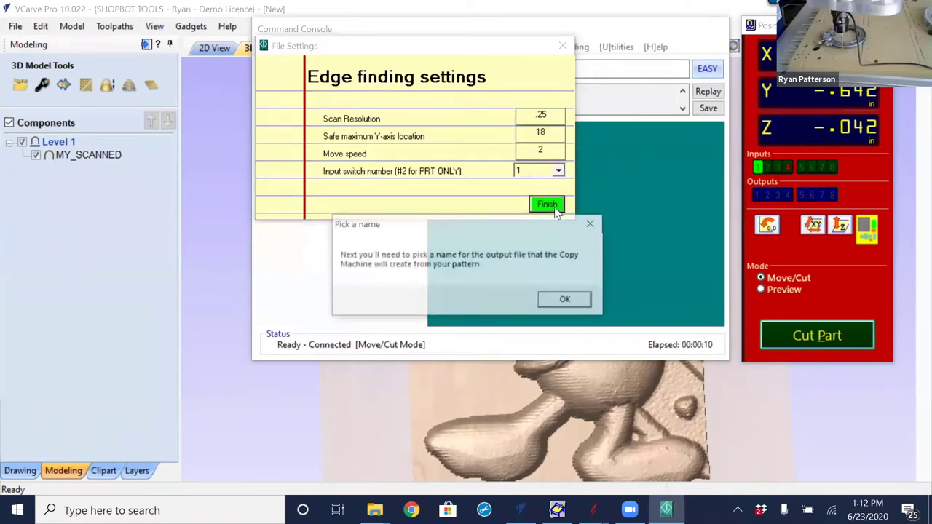
Name the probe output file 2D_Scan_Low.dxf in the SbParts folder and save it
click(565, 301)
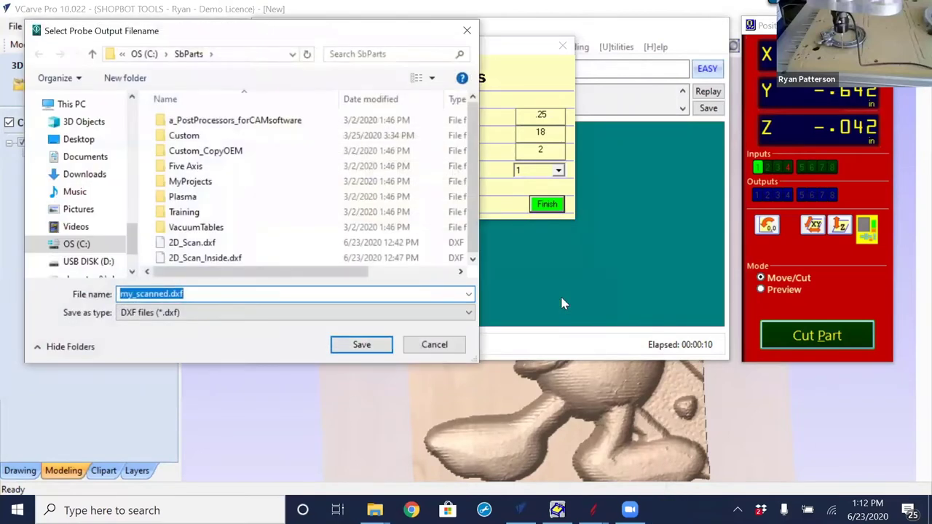
click(202, 247)
click(152, 293)
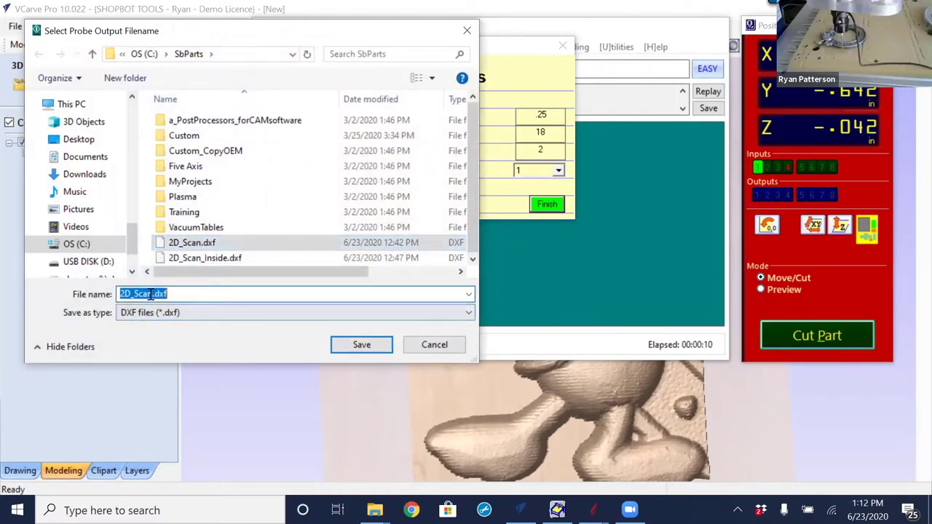
click(151, 294)
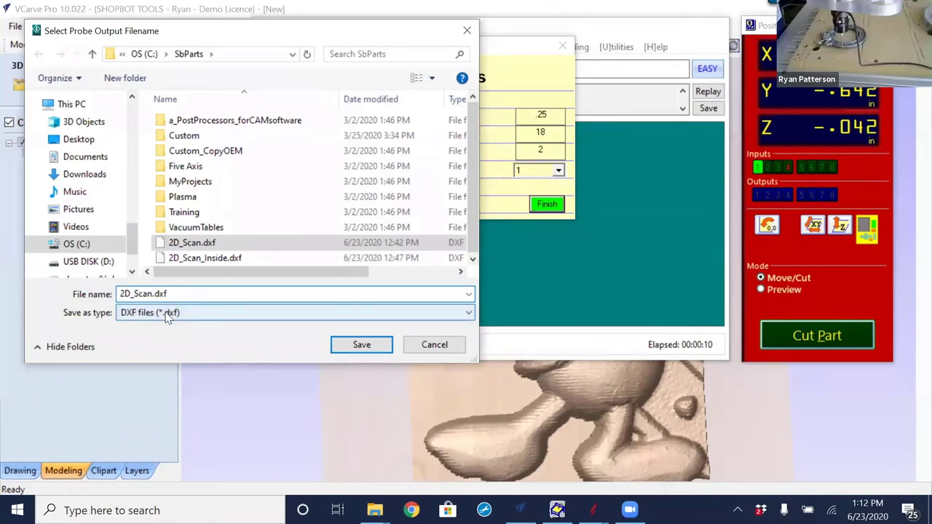
text(_LOw)
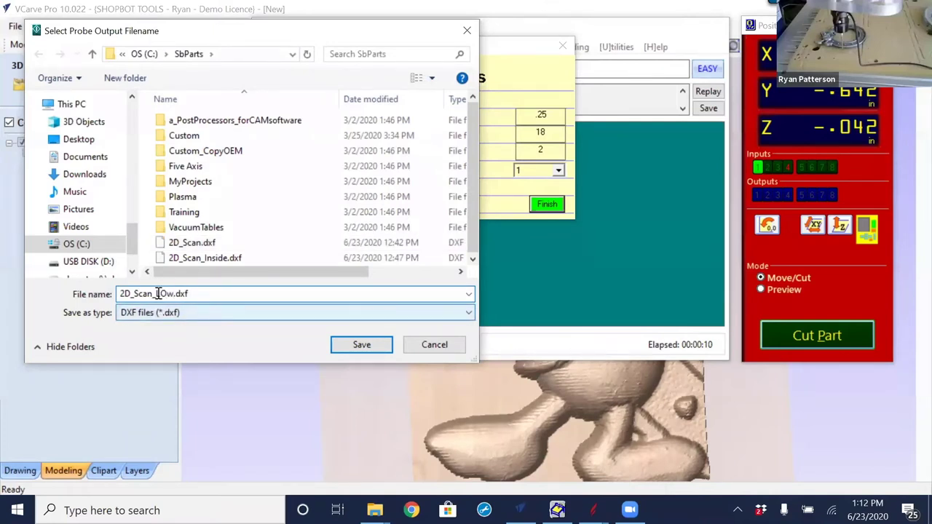
key(BackSpace)
key(BackSpace)
key(BackSpace)
text(Low)
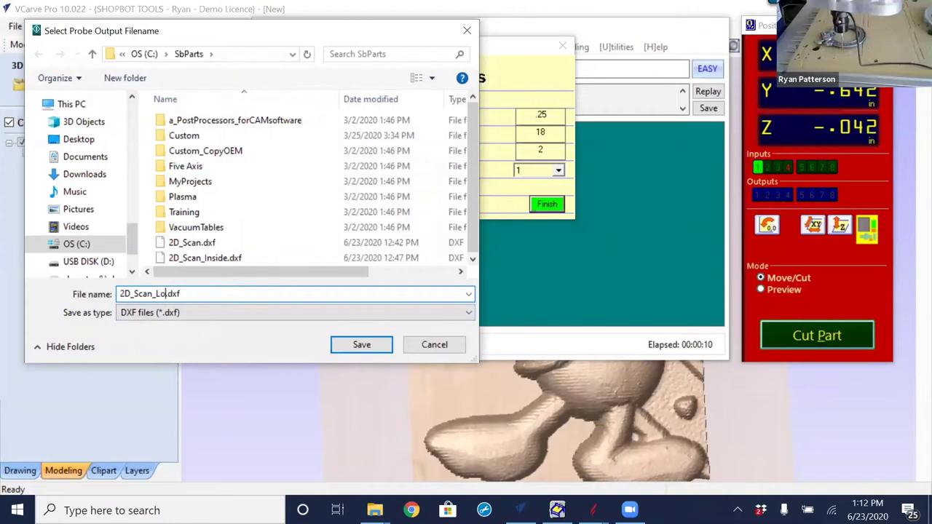
click(364, 345)
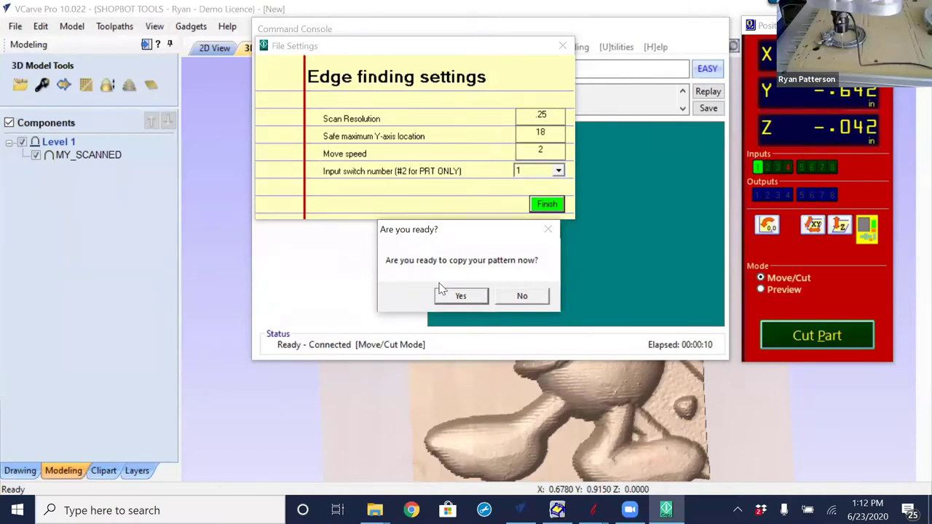
Start copying the pattern, answer n to opening the Keypad, and run the outline scan from the current position
click(460, 297)
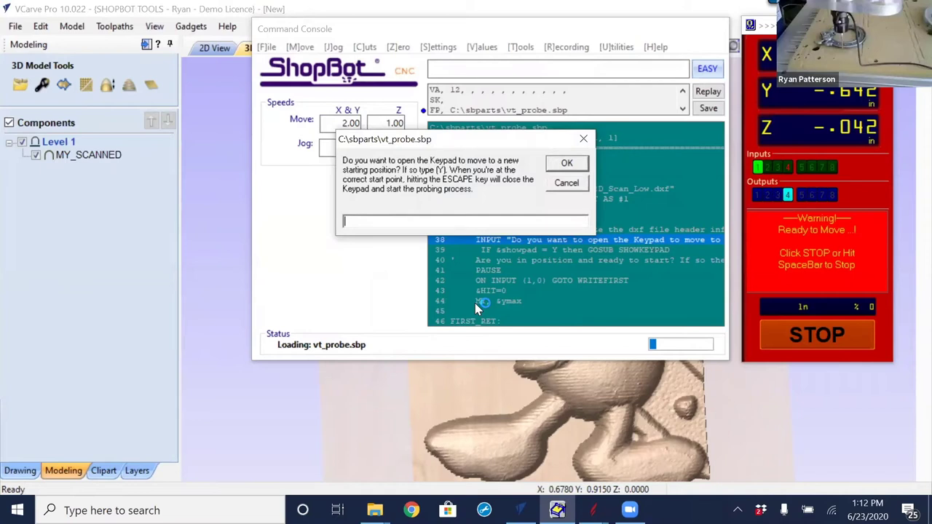
text(n)
key(Return)
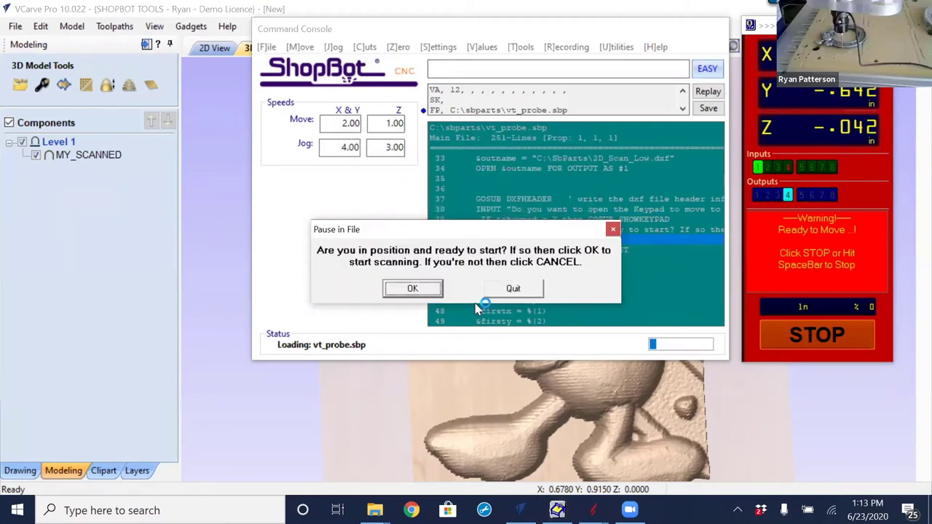
key(Return)
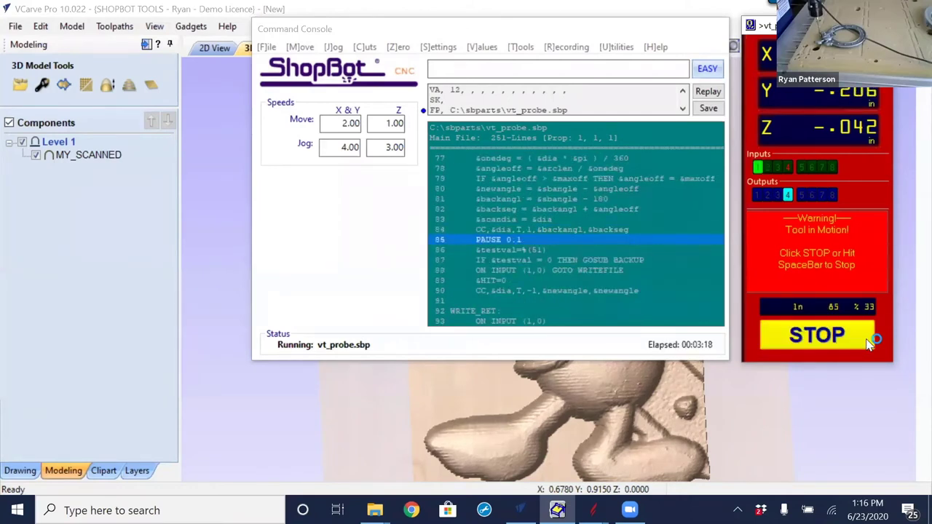
click(867, 340)
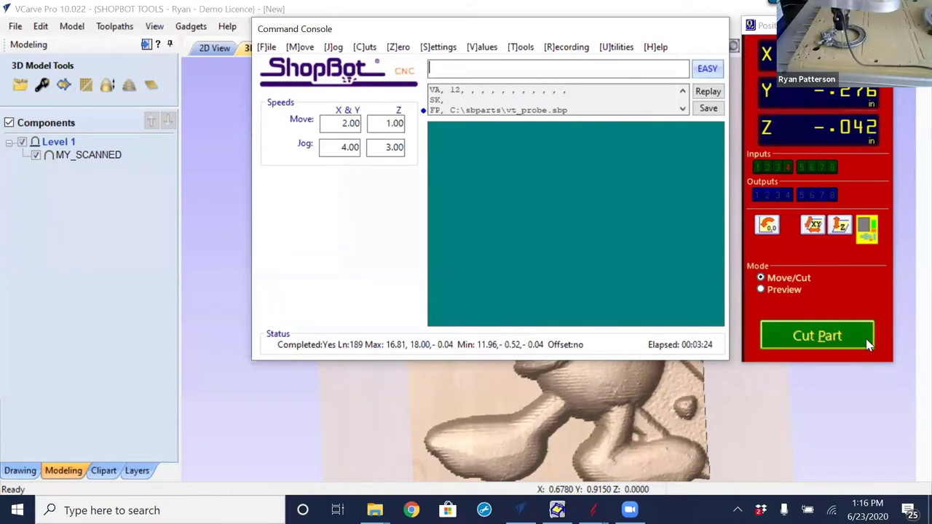
click(866, 339)
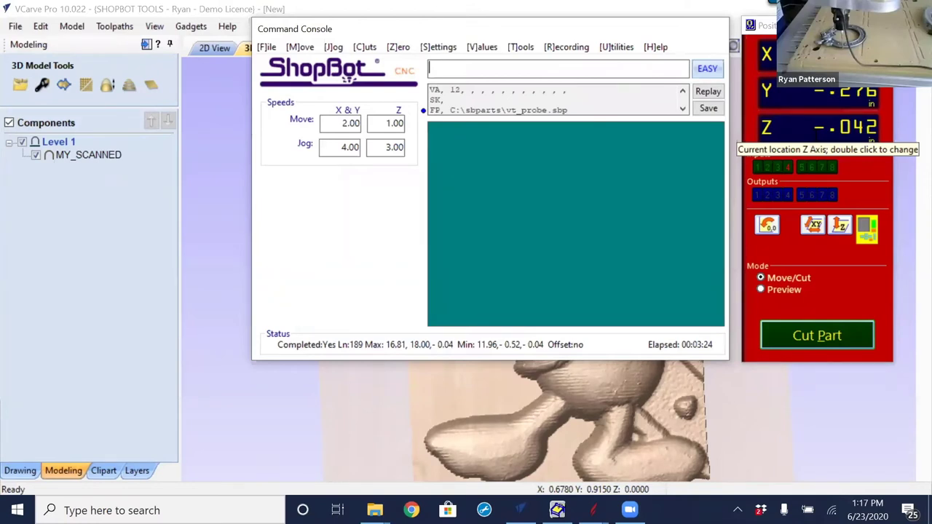
Jog the probe away from the part's edge in negative Y with the KeyPad, and exit the KeyPad
click(867, 228)
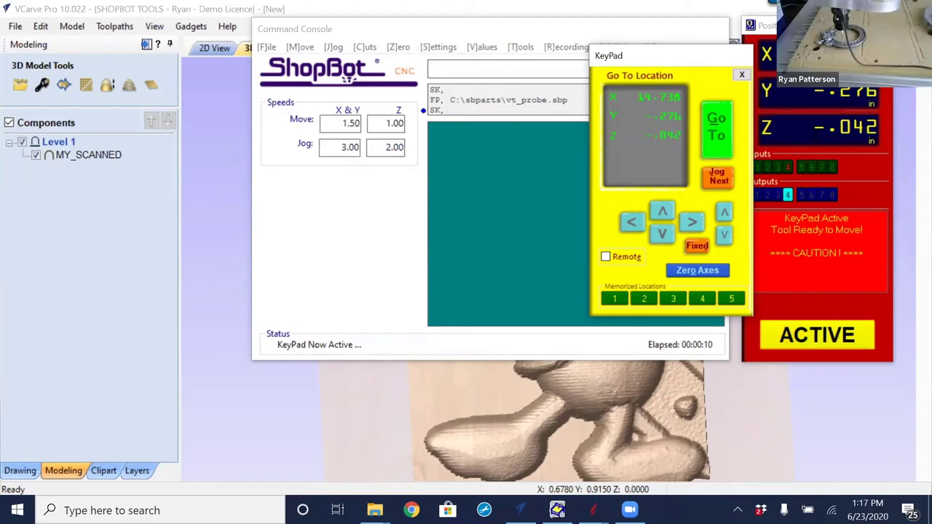
key(Down)
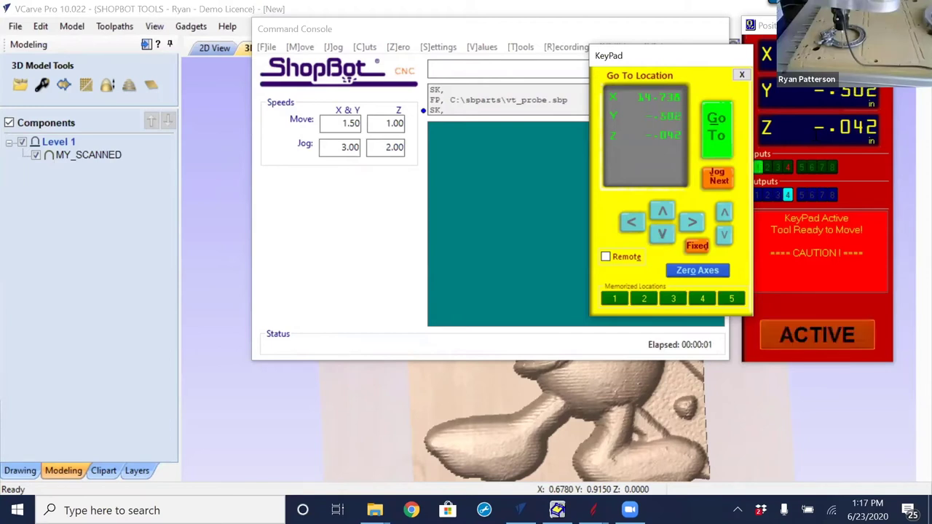
key(Escape)
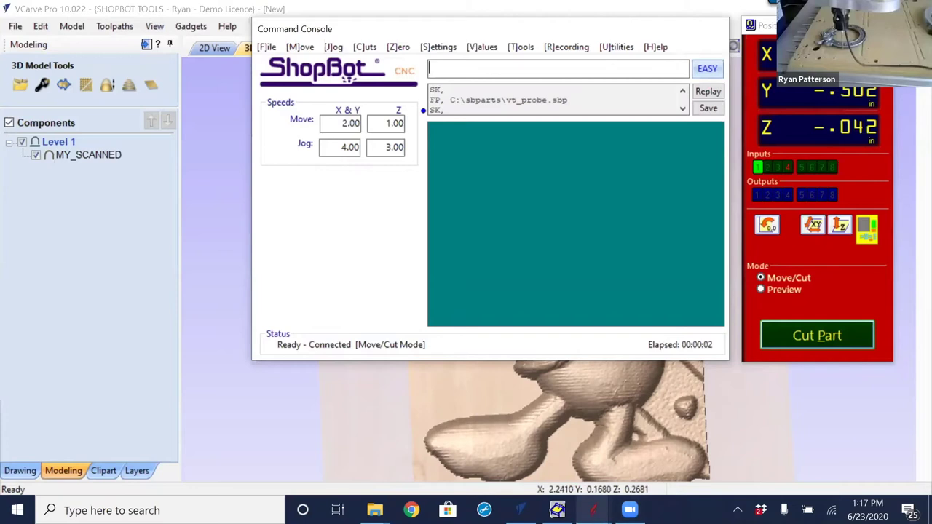
Switch to the Aspire window with the duck model, show it in 2D, and select the outer outline vector
mouse_move(593, 510)
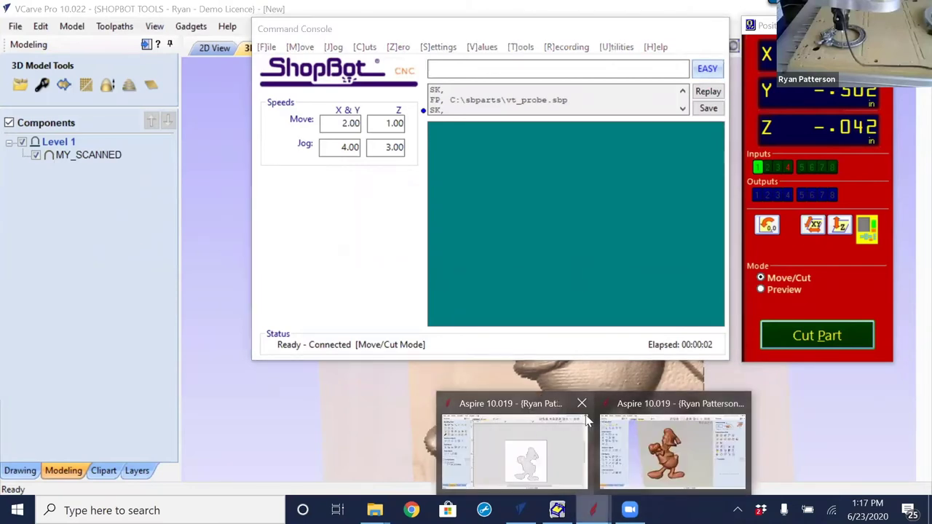
click(658, 412)
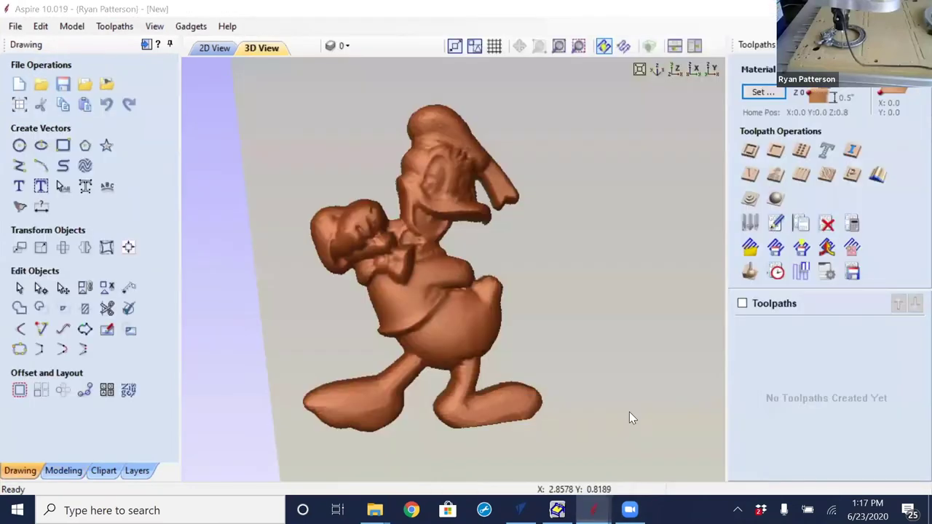
click(216, 48)
click(578, 197)
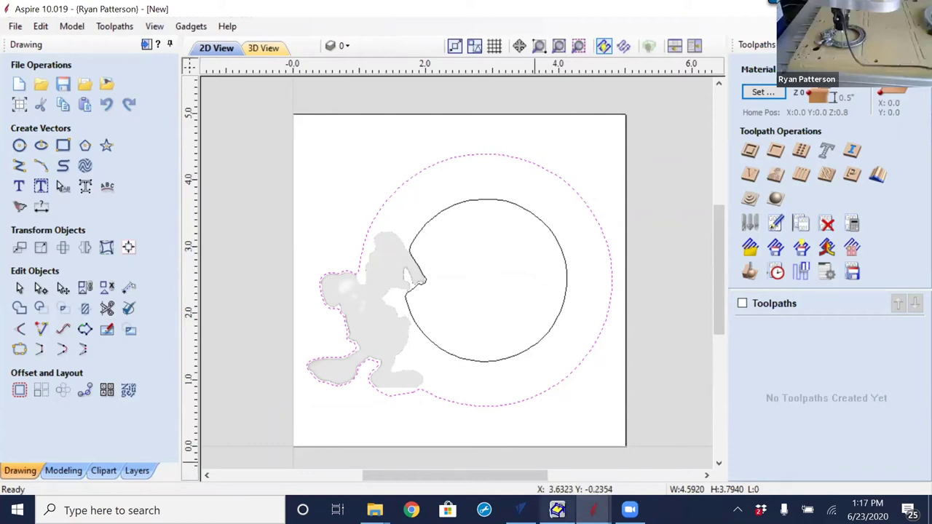
Check the probe position in the ShopBot console, return to the Aspire drawing, and examine its outer outline
click(557, 510)
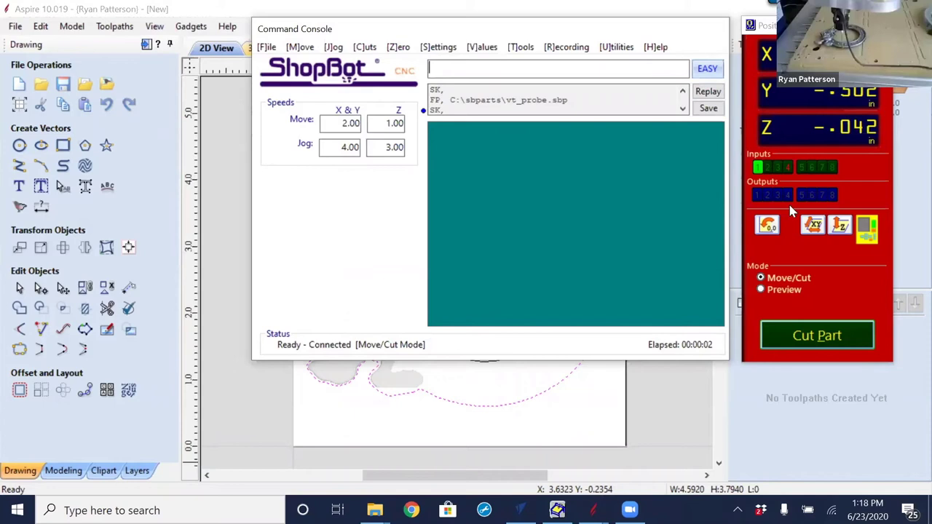
click(645, 377)
scroll(547, 266, down, 2)
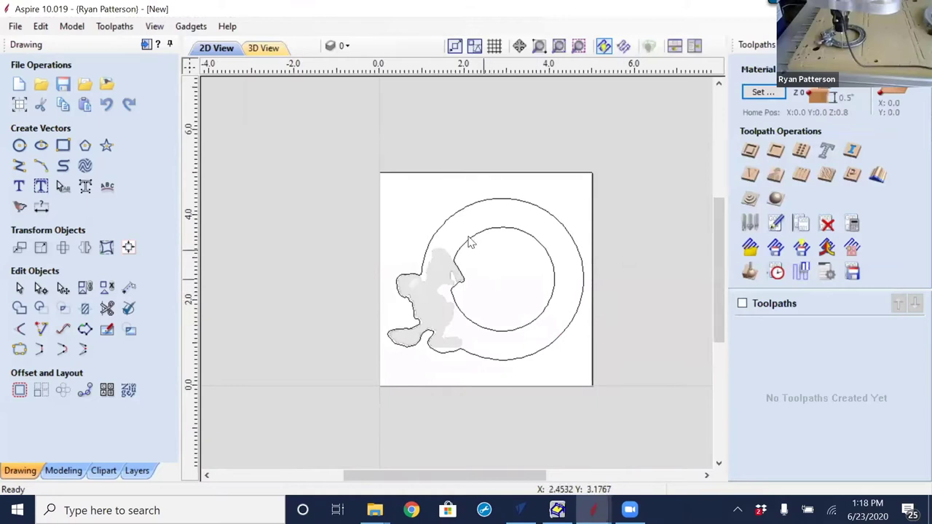
click(536, 204)
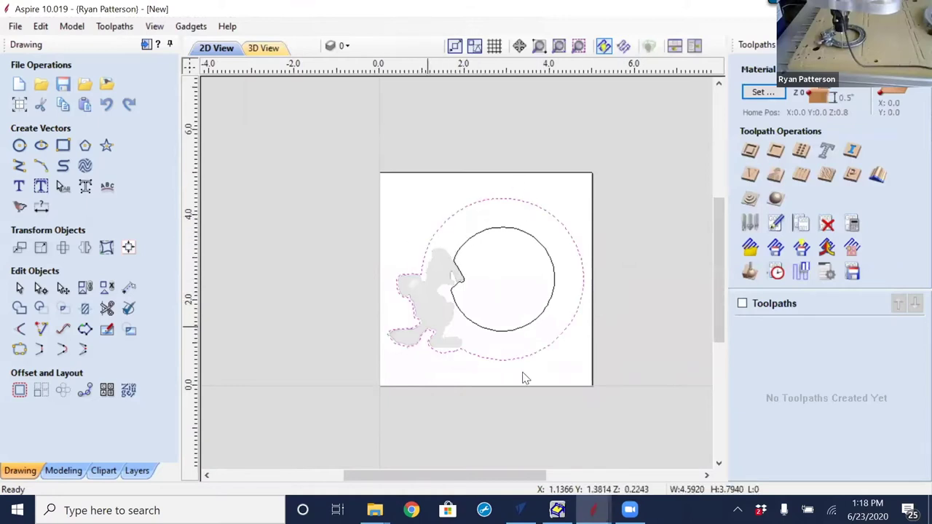
Deselect the outer outline and import the vectors from 2D_Scan_Low.dxf into the drawing
scroll(518, 379, down, 1)
middle_drag(615, 365, 477, 343)
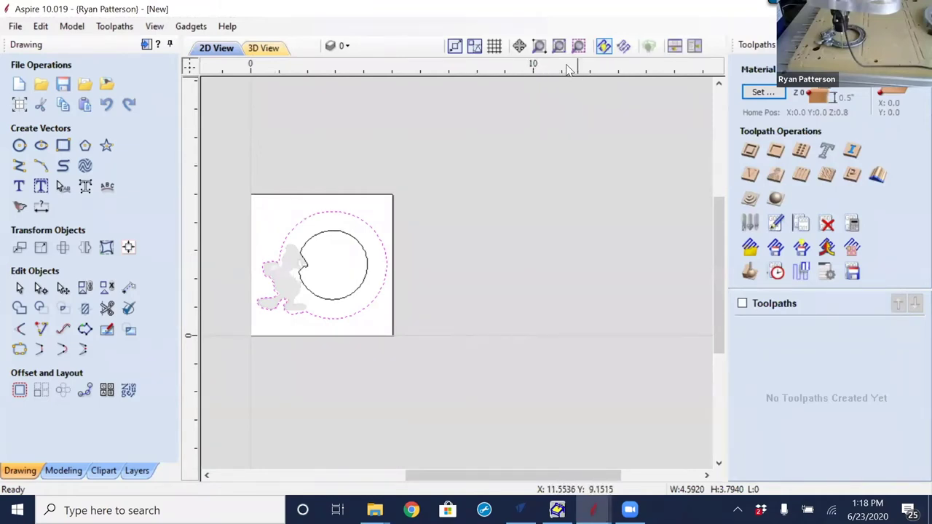
click(541, 266)
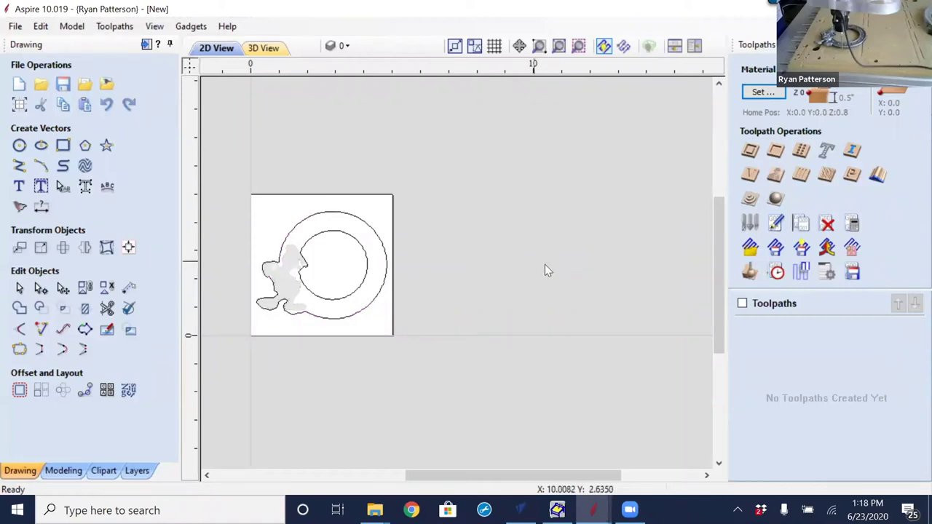
click(84, 89)
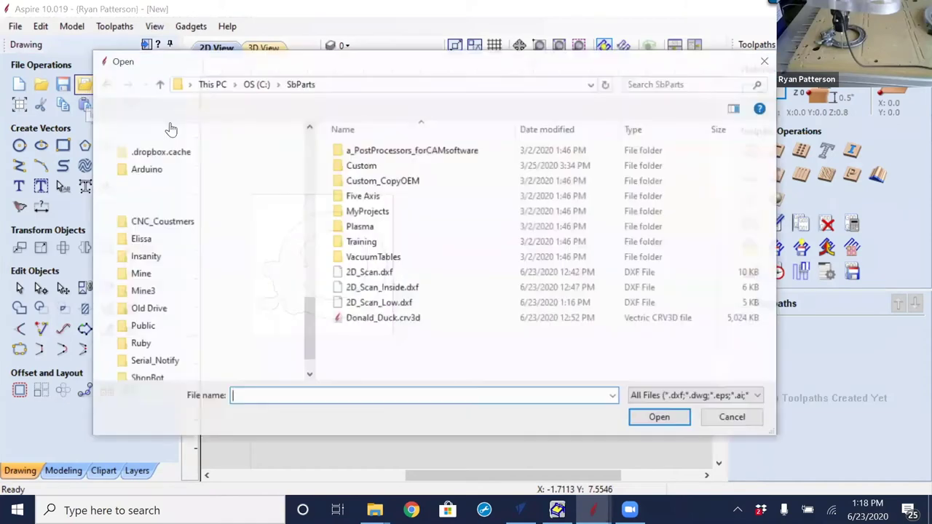
click(386, 303)
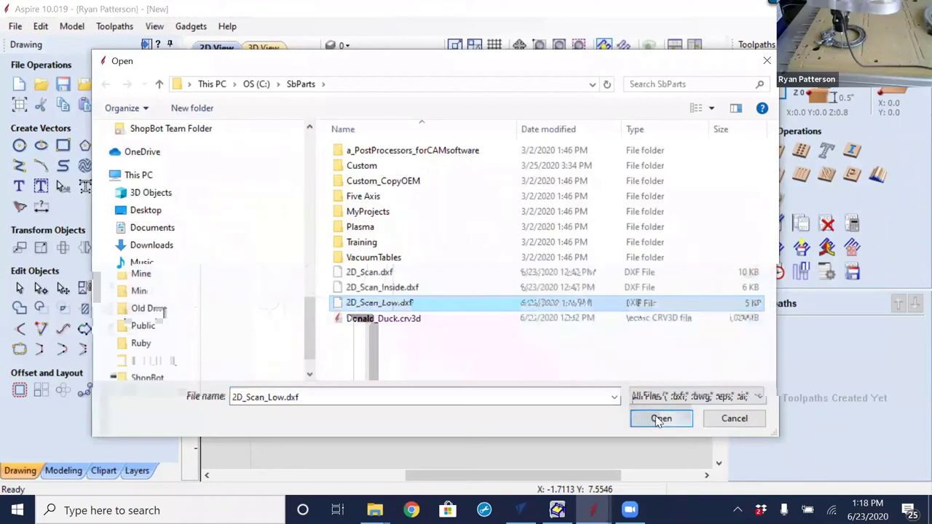
click(633, 423)
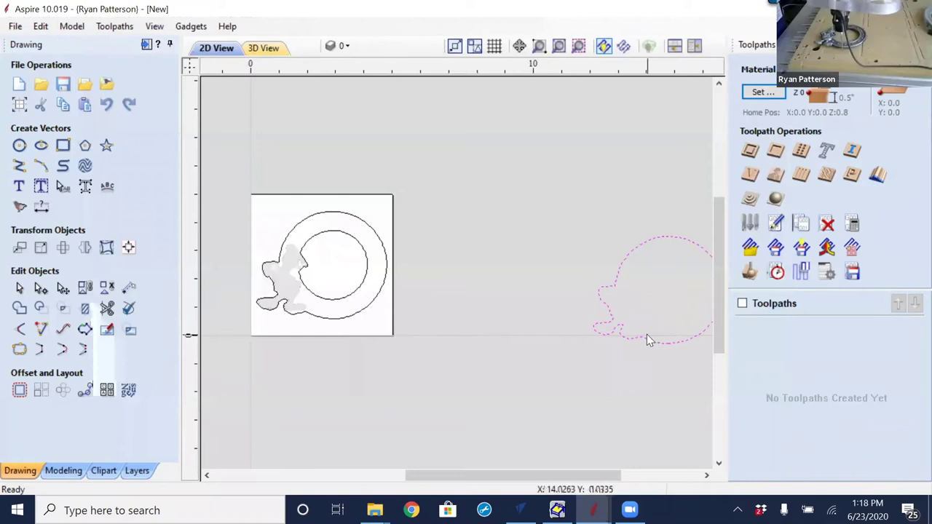
Compare the imported low-resolution scan outline with the original ring and duck vectors on the job sheet
click(598, 368)
click(620, 336)
middle_drag(641, 316, 565, 321)
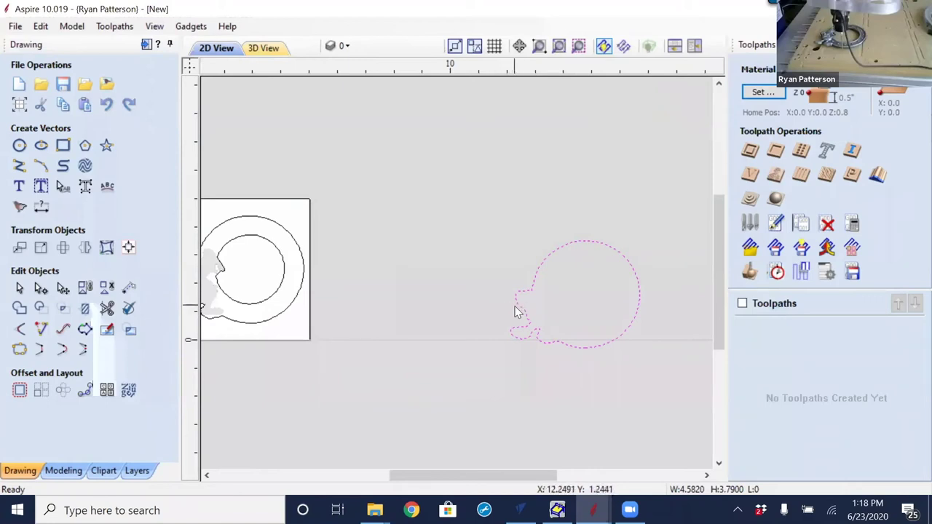
middle_drag(292, 247, 453, 220)
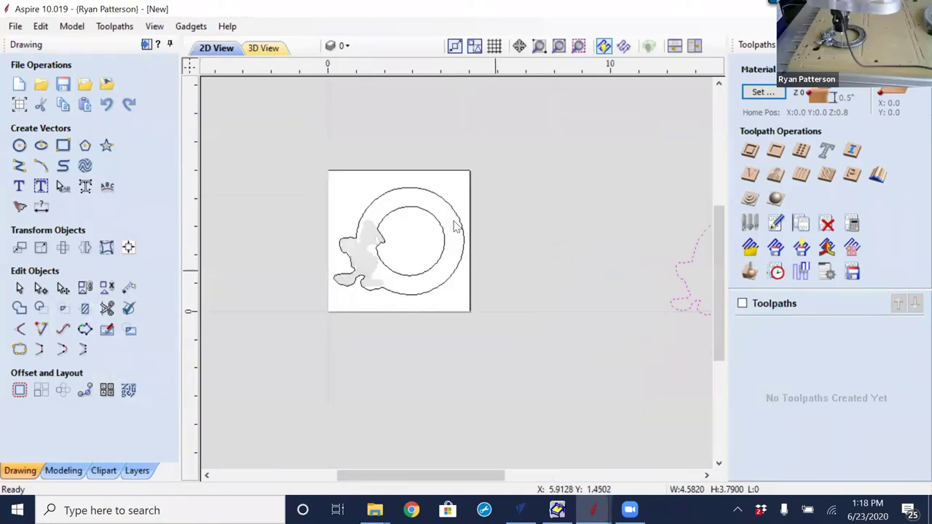
click(348, 286)
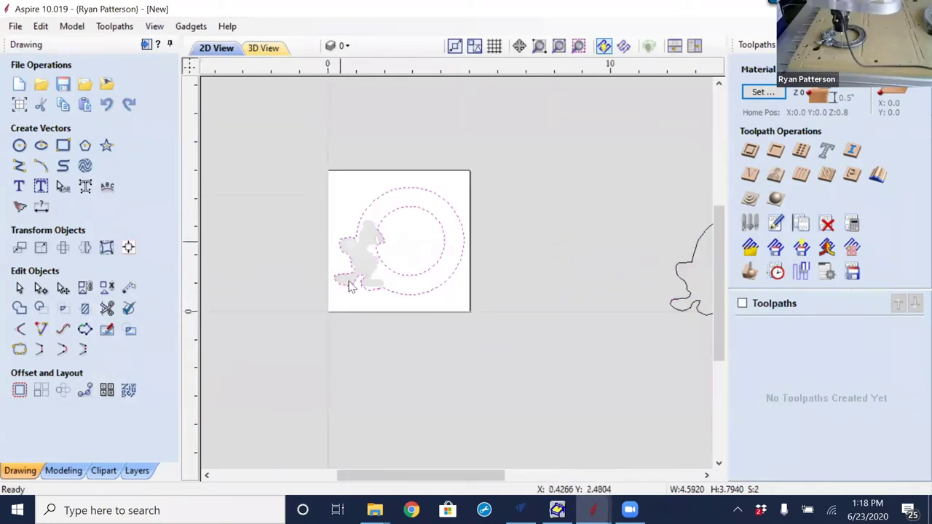
click(575, 313)
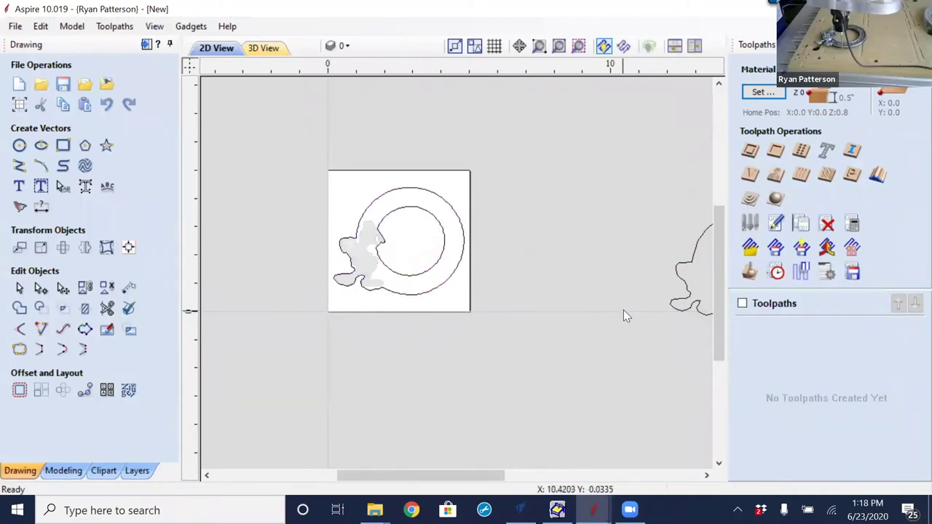
middle_drag(624, 309, 565, 304)
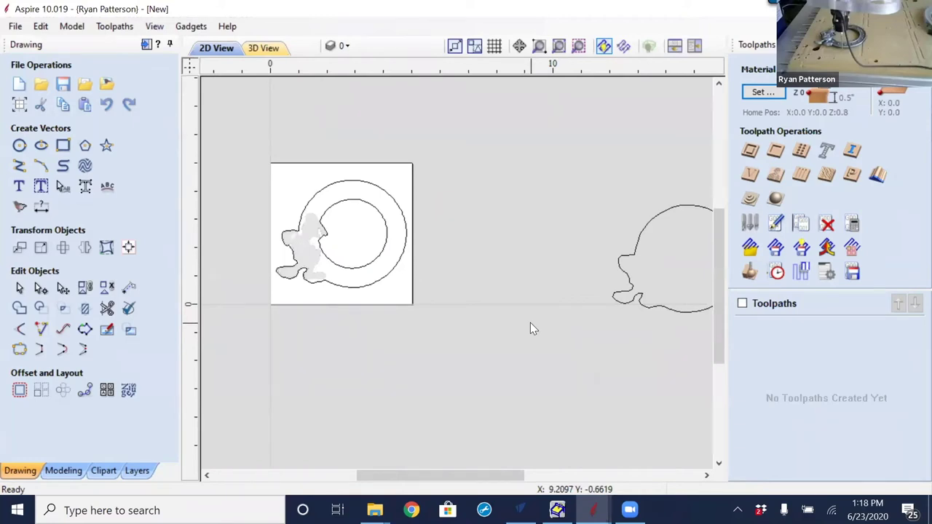
click(381, 286)
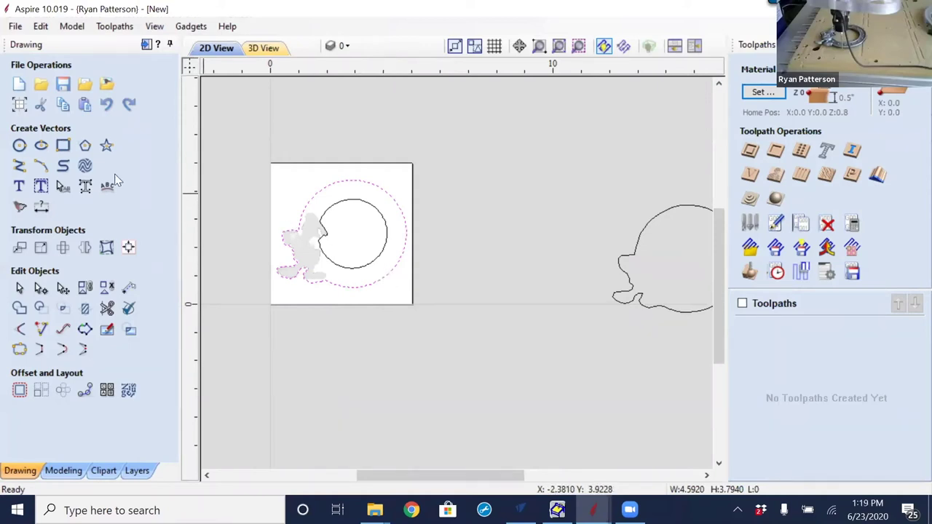
Import the vectors from 2D_Scan.dxf into the same drawing
click(85, 87)
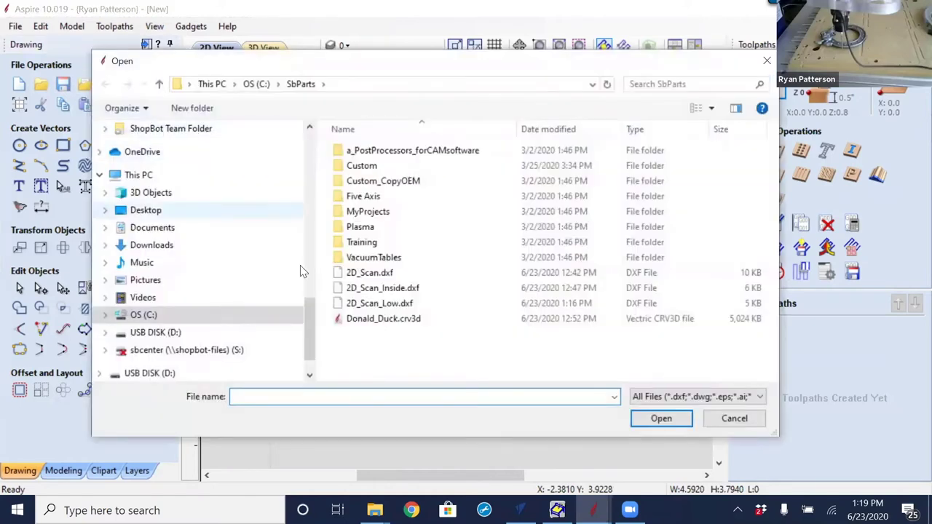
click(386, 277)
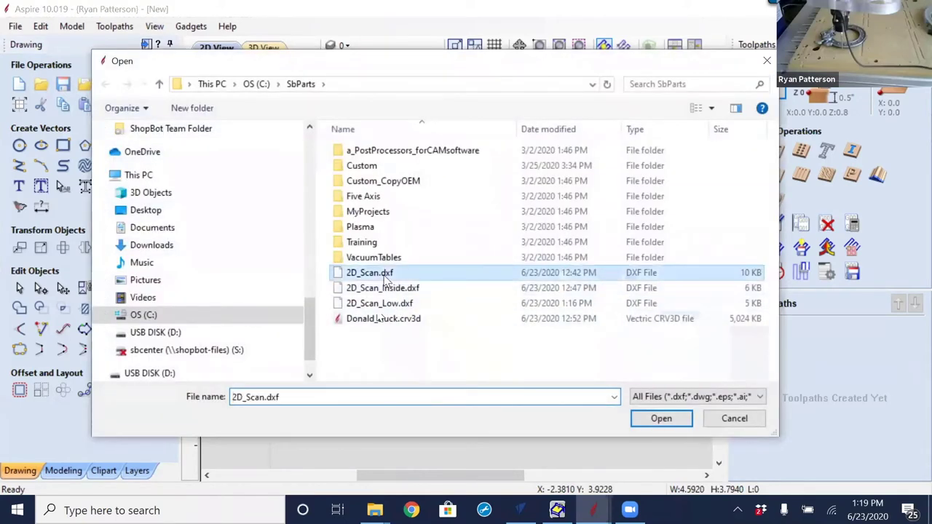
click(659, 418)
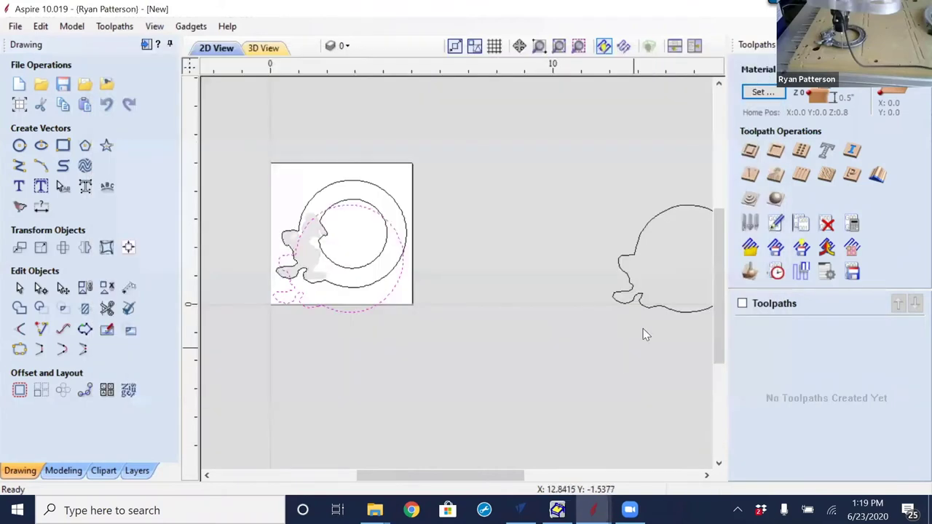
scroll(317, 312, up, 1)
scroll(440, 313, down, 1)
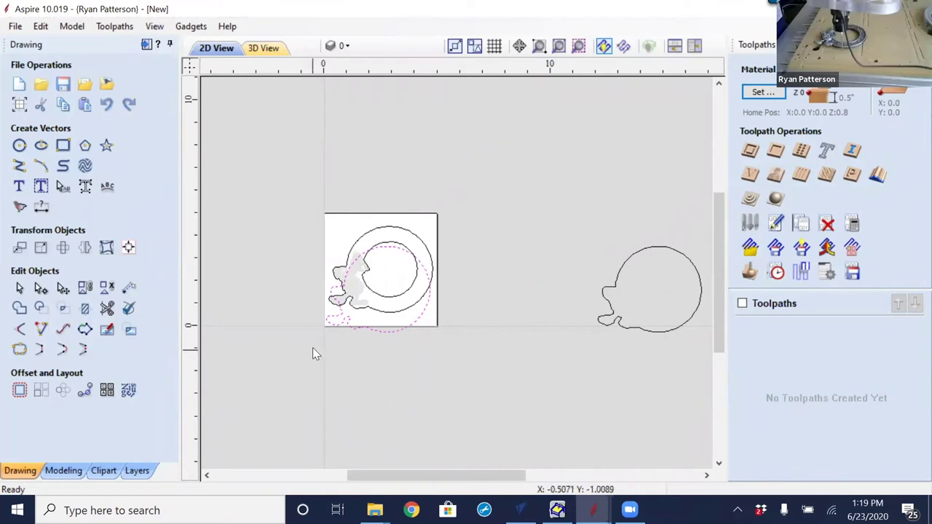
Move the low-resolution scan outline outside the job sheet by a relative X distance of -12 inches
click(518, 327)
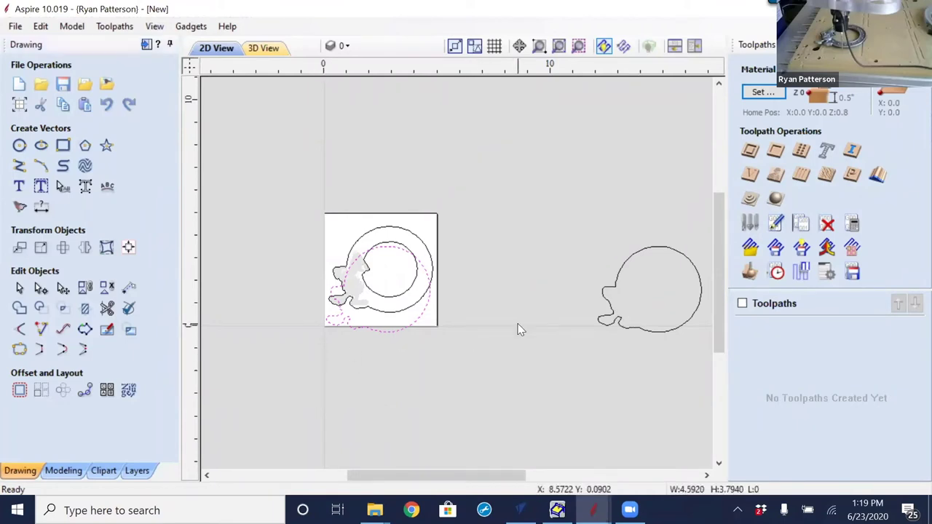
click(617, 320)
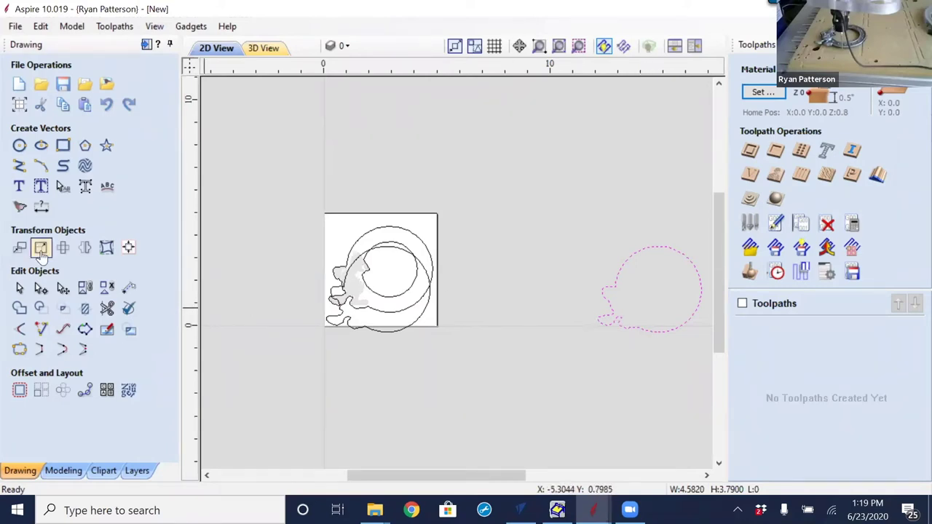
click(19, 250)
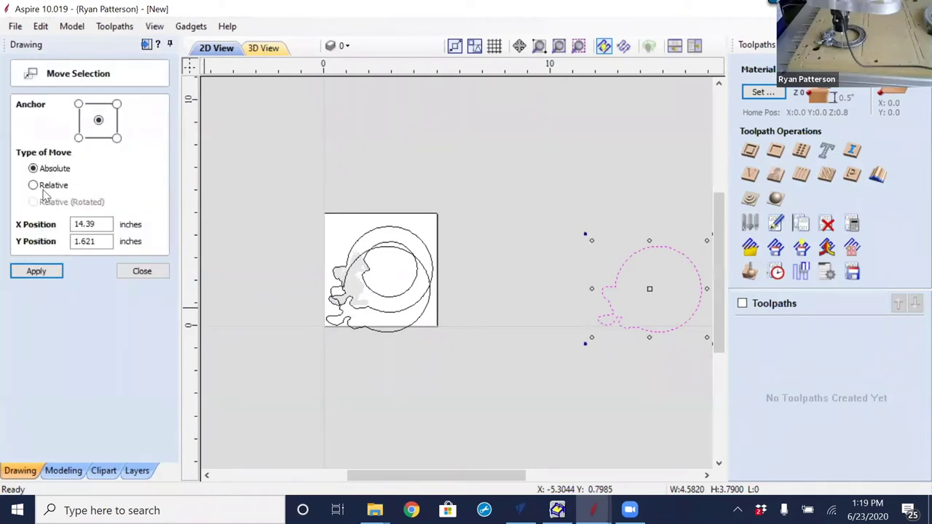
click(33, 186)
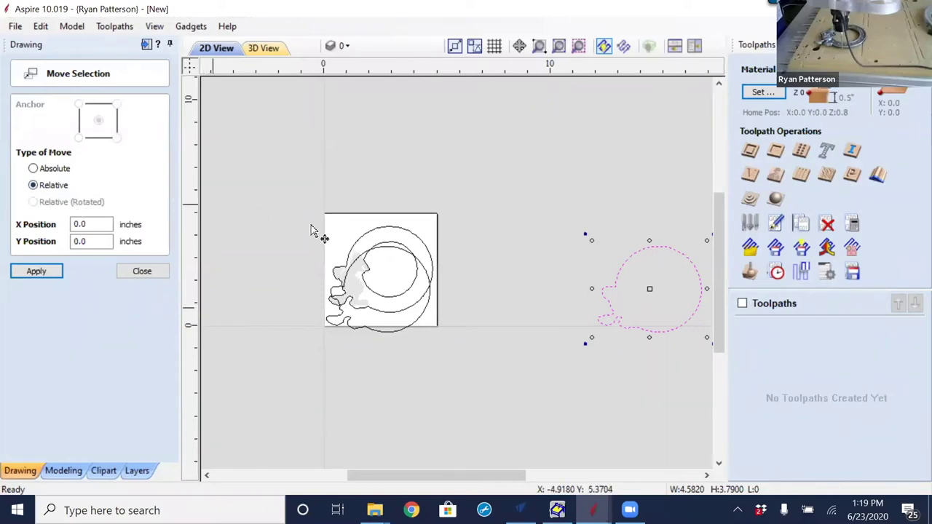
double_click(80, 225)
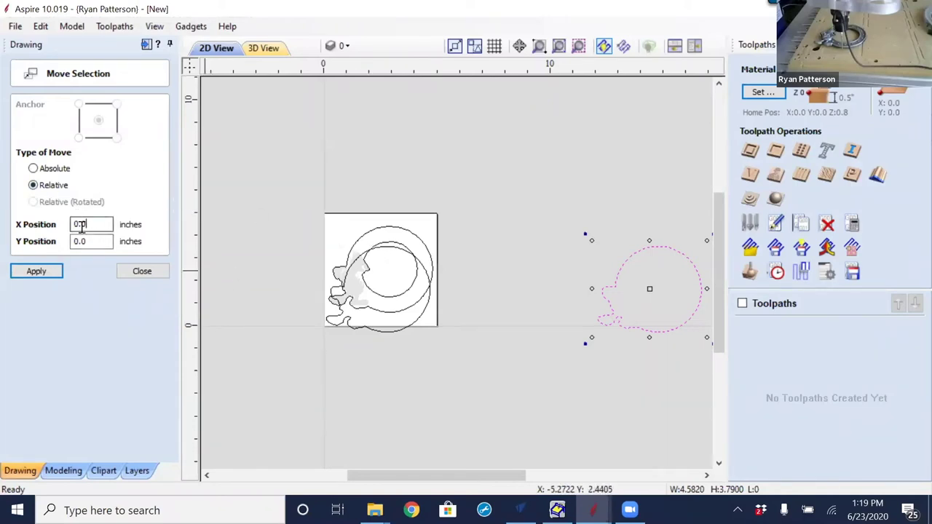
text(-12)
click(48, 272)
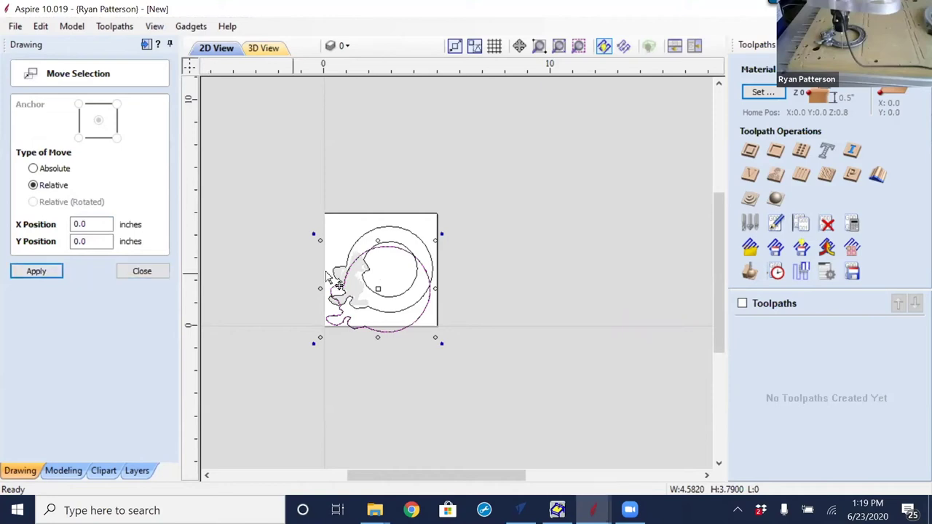
Compare the overlaid low- and high-resolution scan outlines up close around the duck's lower contour, and deselect the moved outline
scroll(364, 335, up, 5)
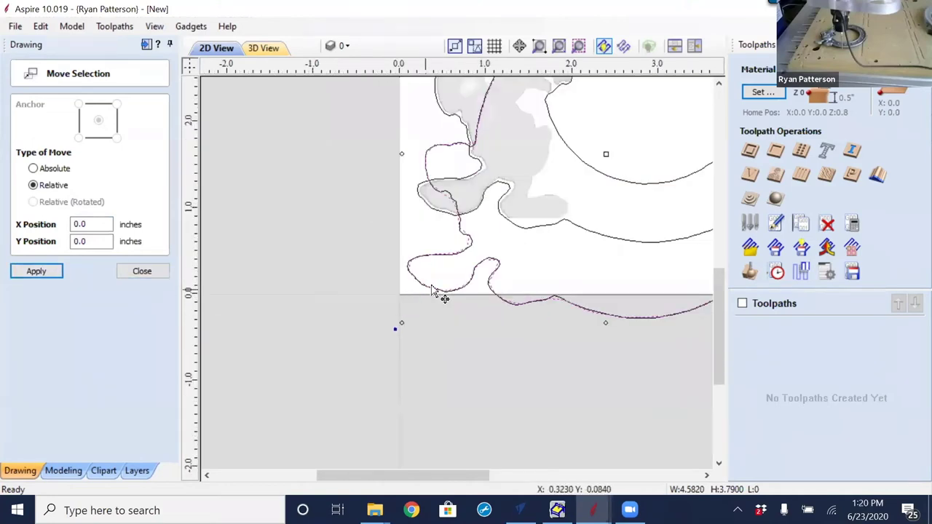
scroll(543, 271, up, 3)
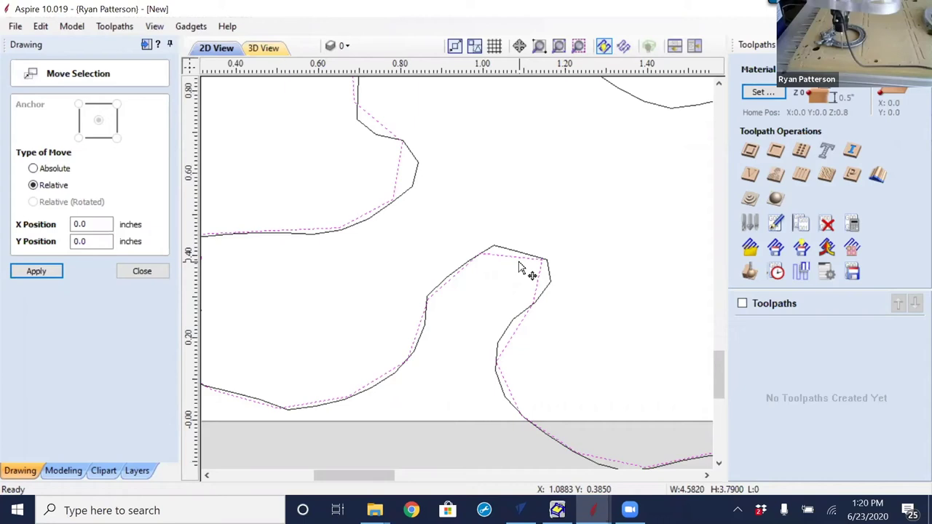
click(507, 222)
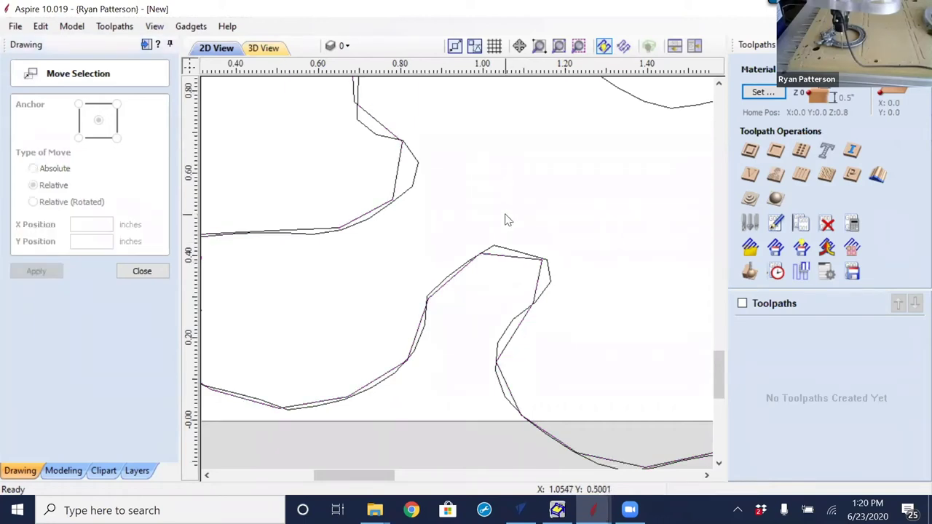
Undo the relative move, remove the high-resolution scan outline from the job sheet, and close the Move tool
scroll(507, 222, down, 5)
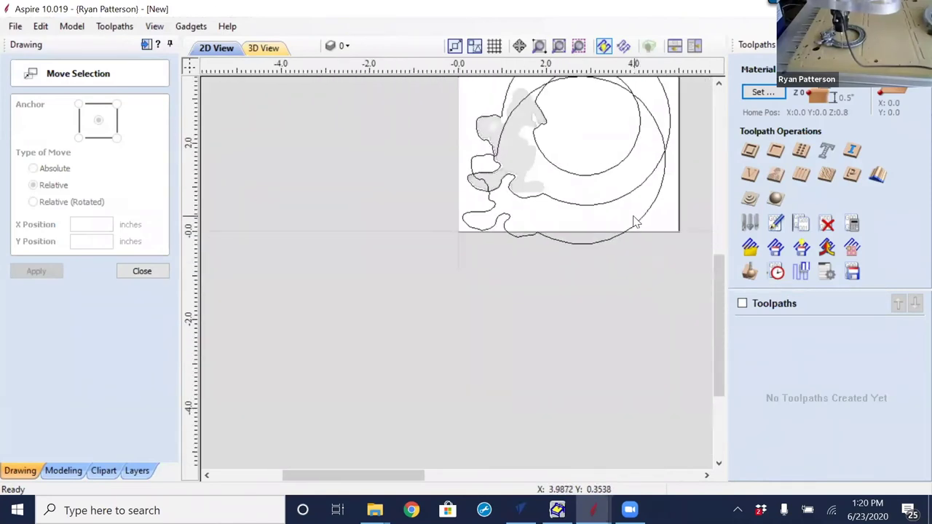
scroll(634, 219, down, 3)
middle_drag(577, 339, 408, 355)
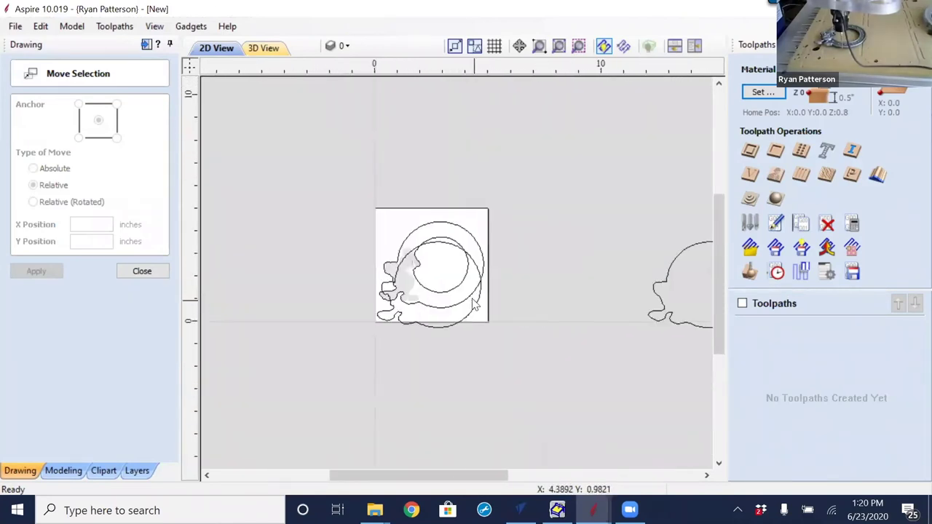
key(ctrl+z)
click(420, 338)
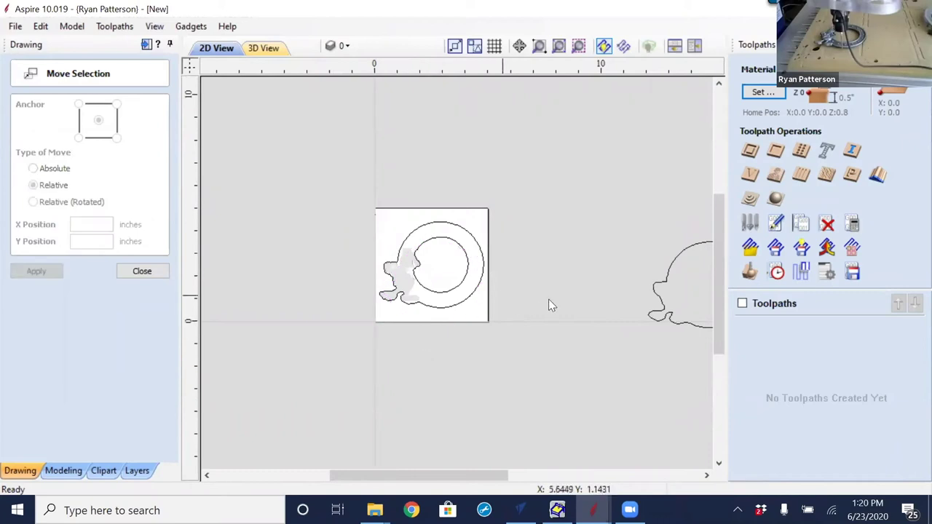
click(143, 271)
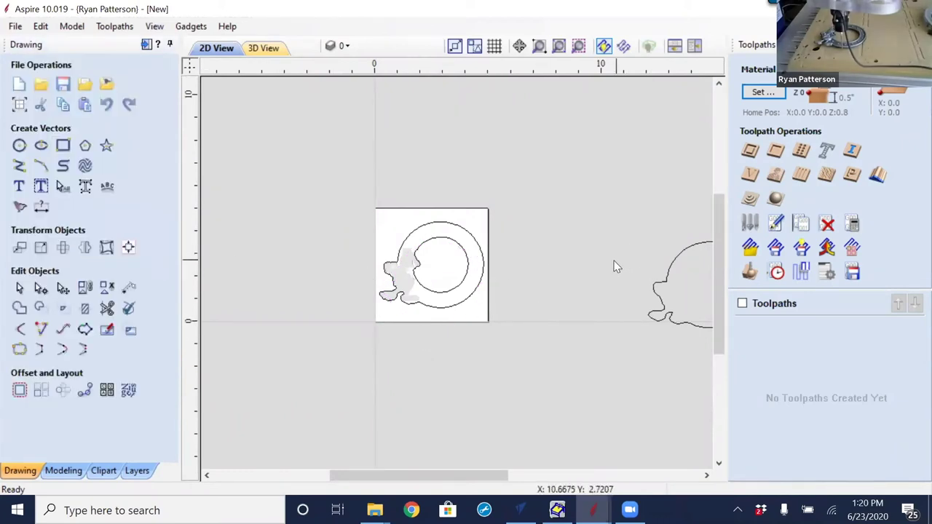
Select the low-resolution scan outline, examine its node spacing along the lower edge in node editing, and deselect it
middle_drag(653, 320, 561, 303)
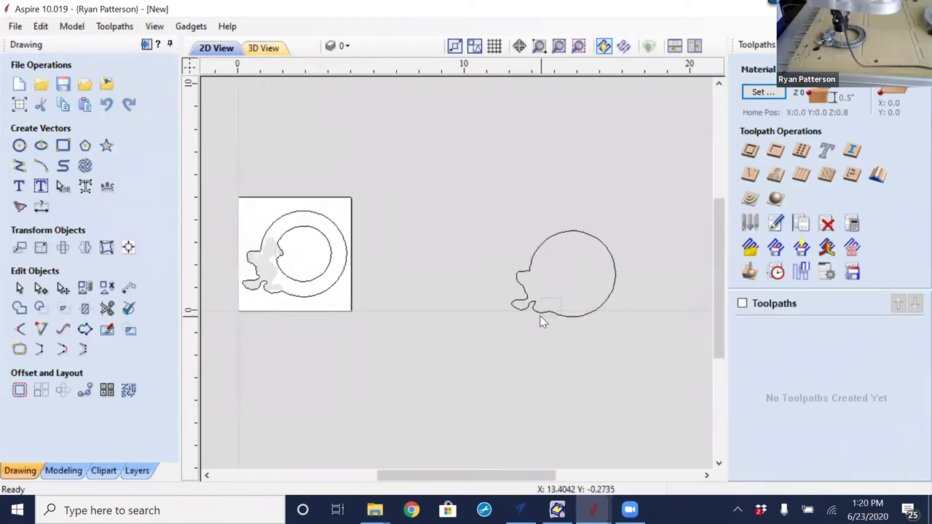
click(539, 315)
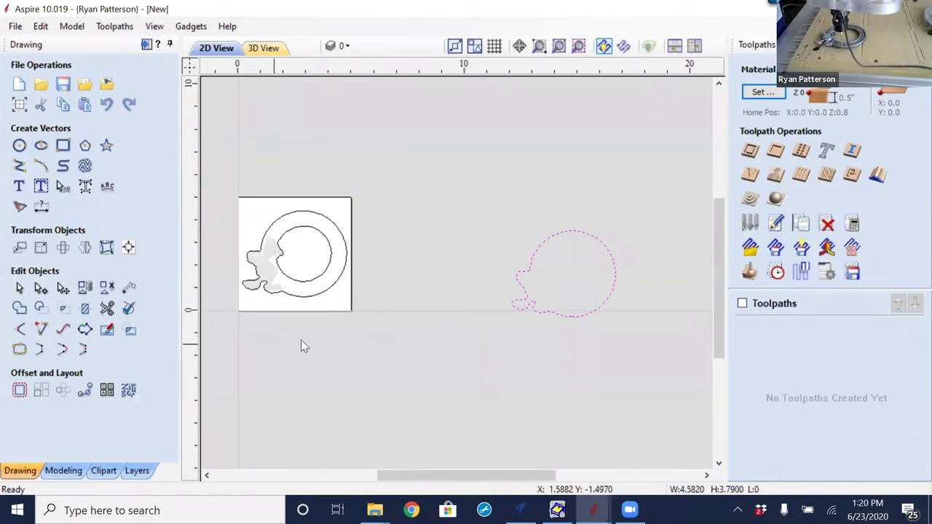
key(n)
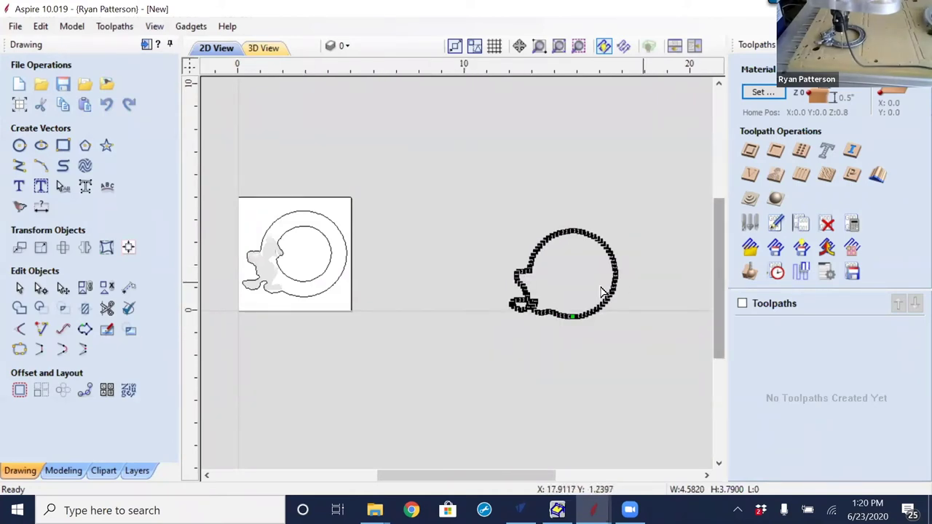
scroll(570, 313, up, 5)
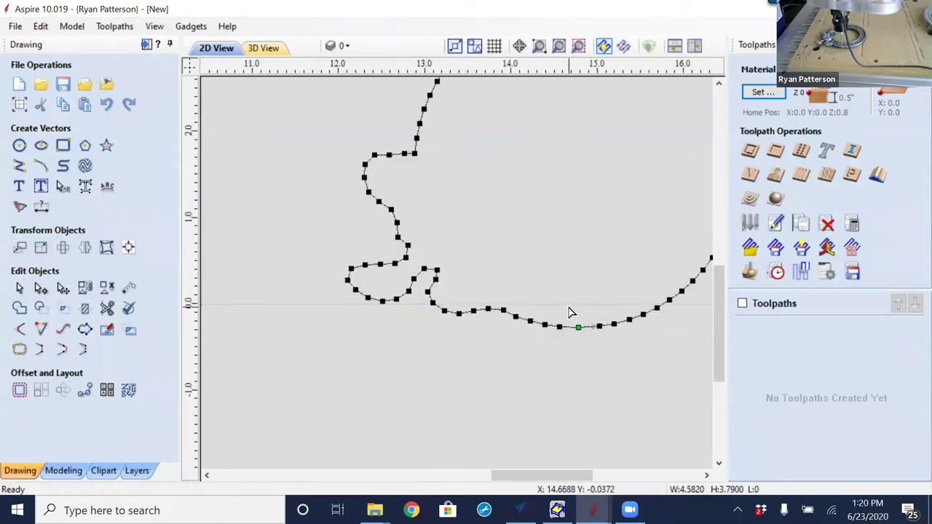
scroll(584, 348, up, 2)
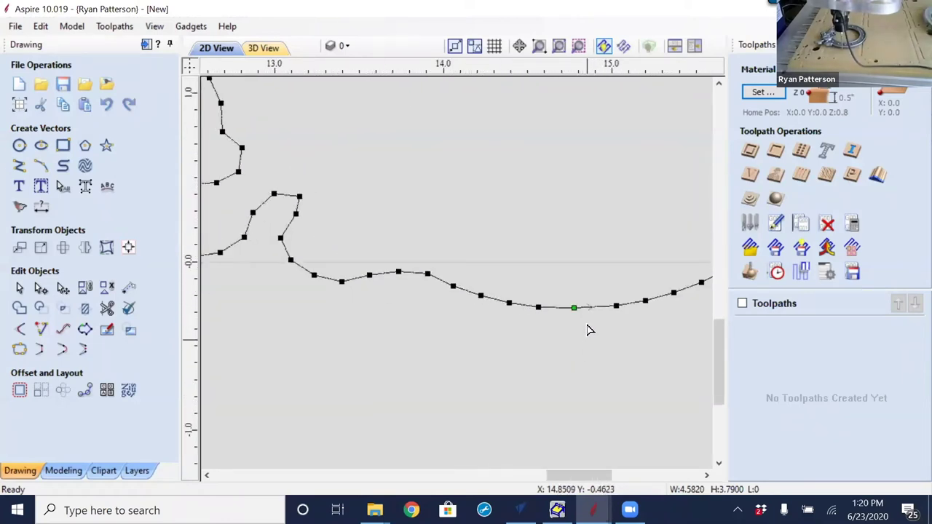
scroll(571, 346, down, 1)
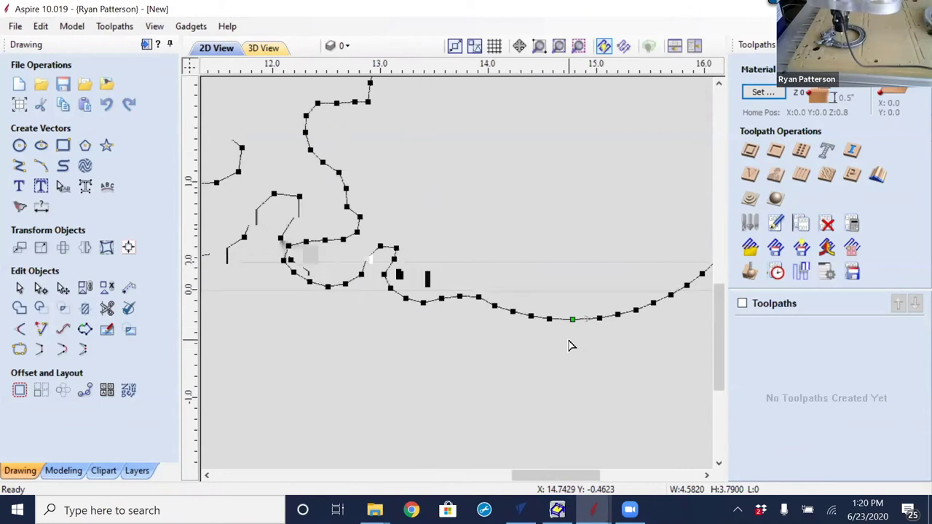
scroll(495, 281, down, 1)
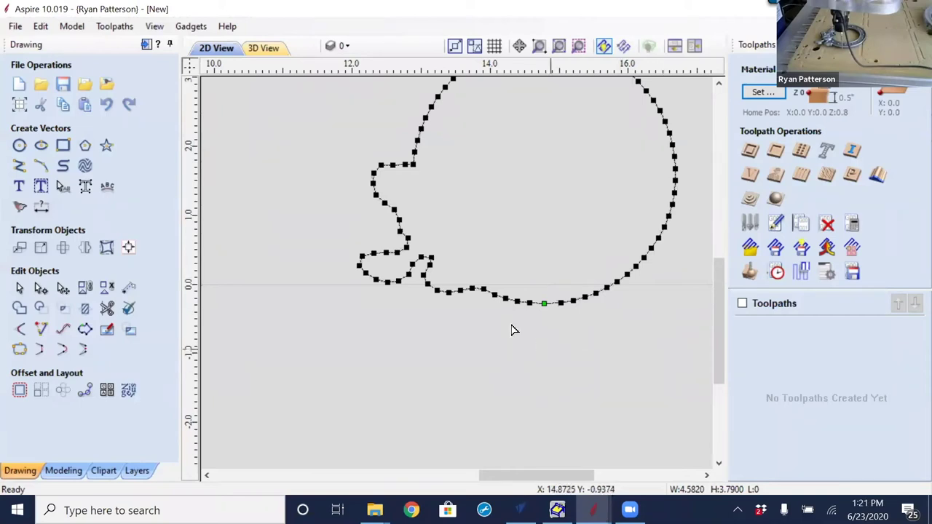
click(551, 225)
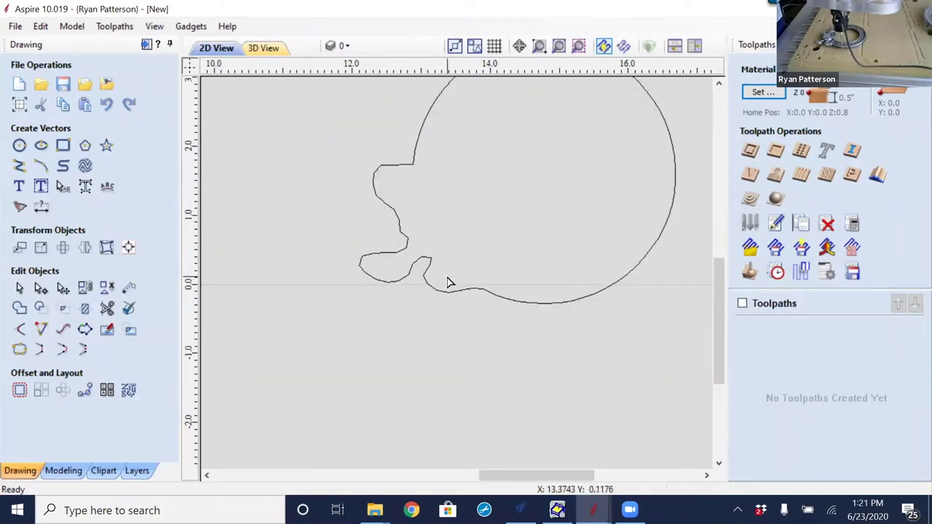
Show the low-resolution outline's nodes again, examine the straight segments between them around the whole shape, and leave node editing
click(516, 303)
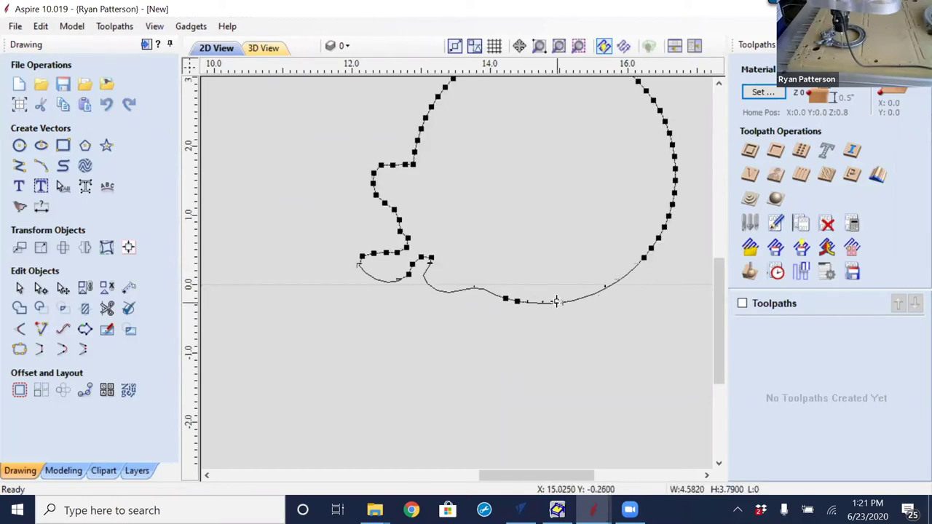
scroll(555, 308, up, 3)
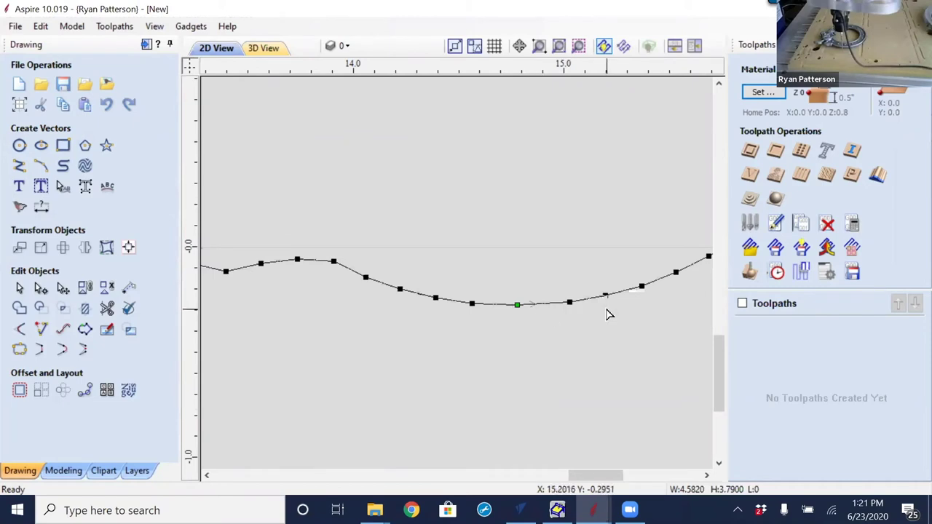
scroll(609, 313, down, 1)
scroll(616, 281, down, 1)
scroll(547, 302, down, 1)
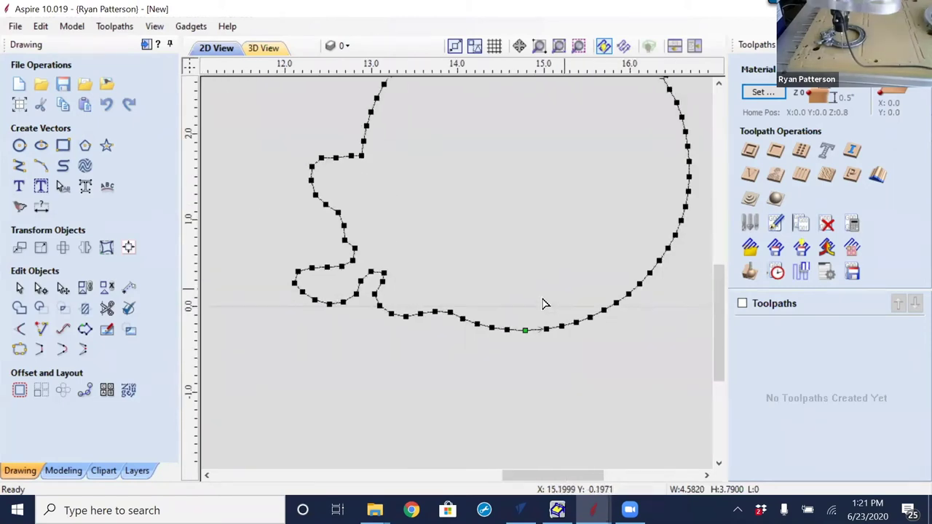
scroll(516, 314, down, 1)
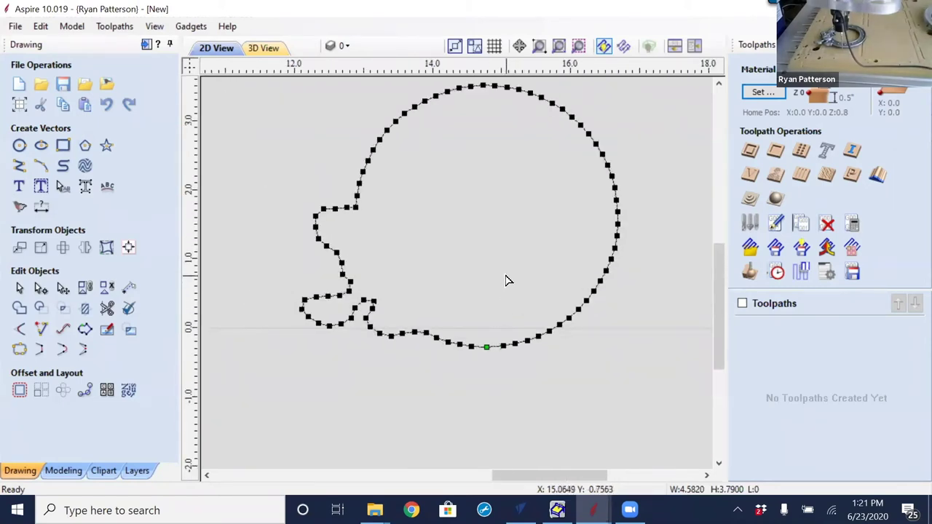
click(508, 280)
click(465, 348)
key(Escape)
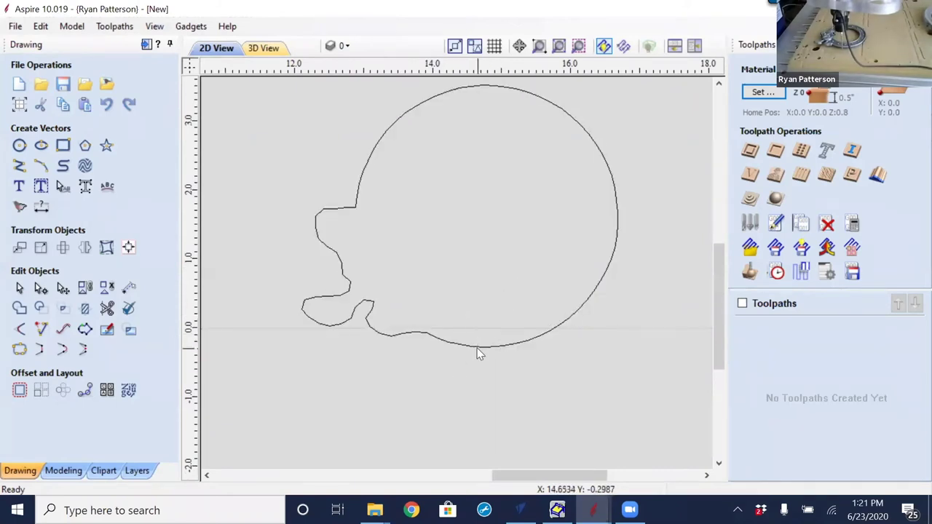
Fit Bezier curves to the low-resolution outline with 0.01 inch tolerance, keeping sharp corners at 60 degrees and replacing the selected vectors
click(477, 349)
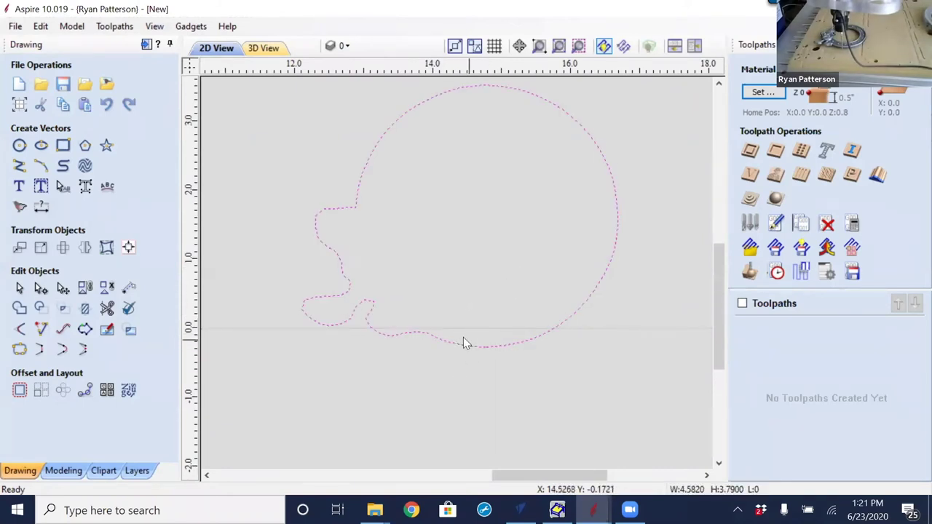
click(62, 331)
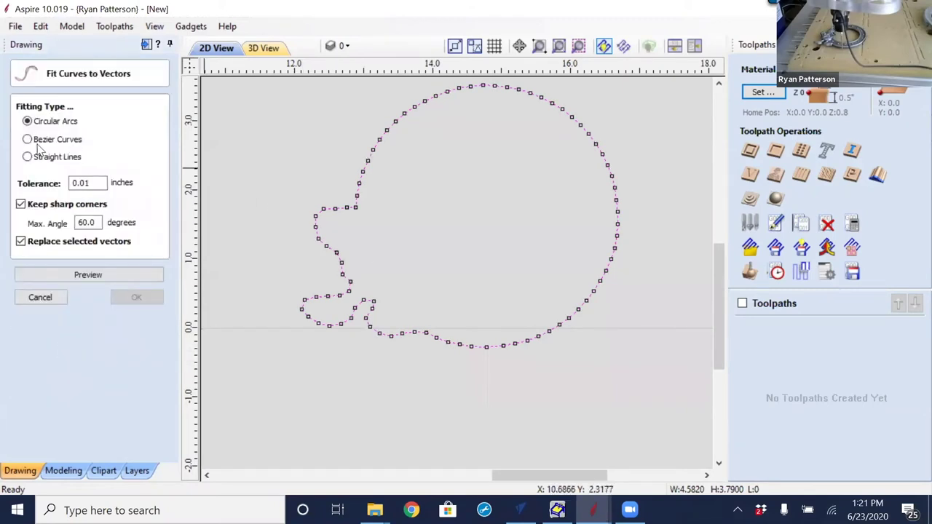
click(100, 275)
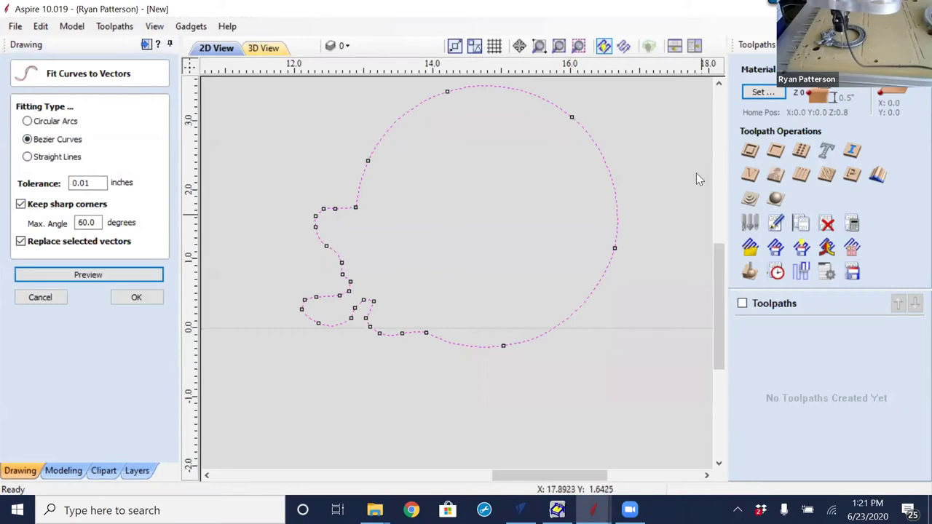
click(137, 297)
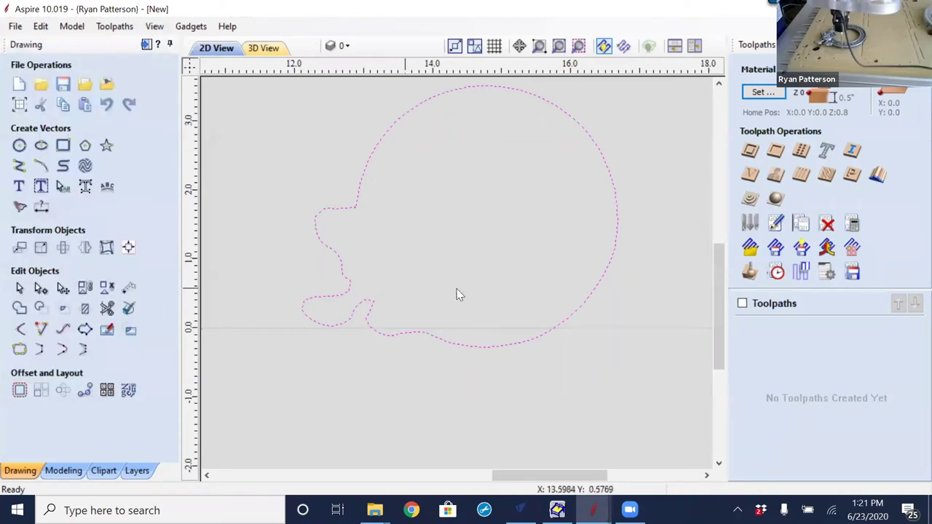
Inspect the fitted outline's Bezier nodes, undo the curve fit, and leave node editing after checking the restored nodes
key(n)
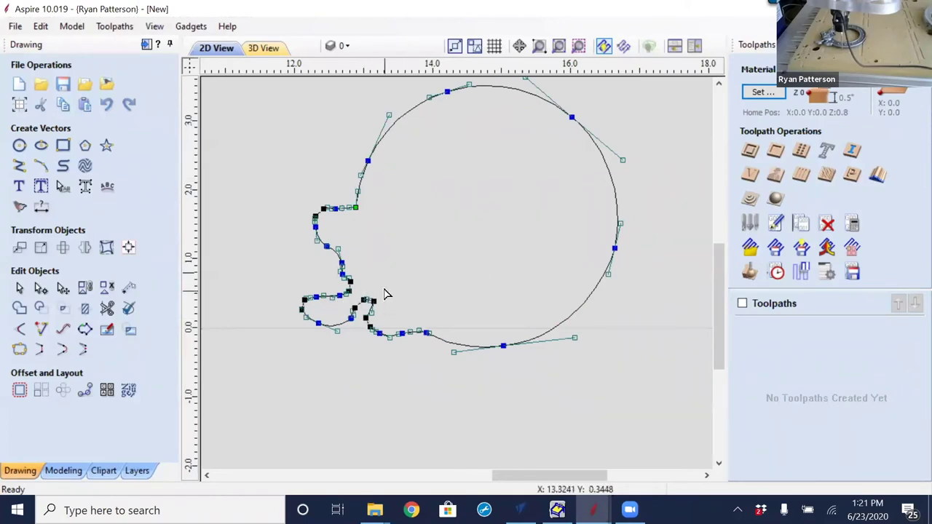
click(459, 297)
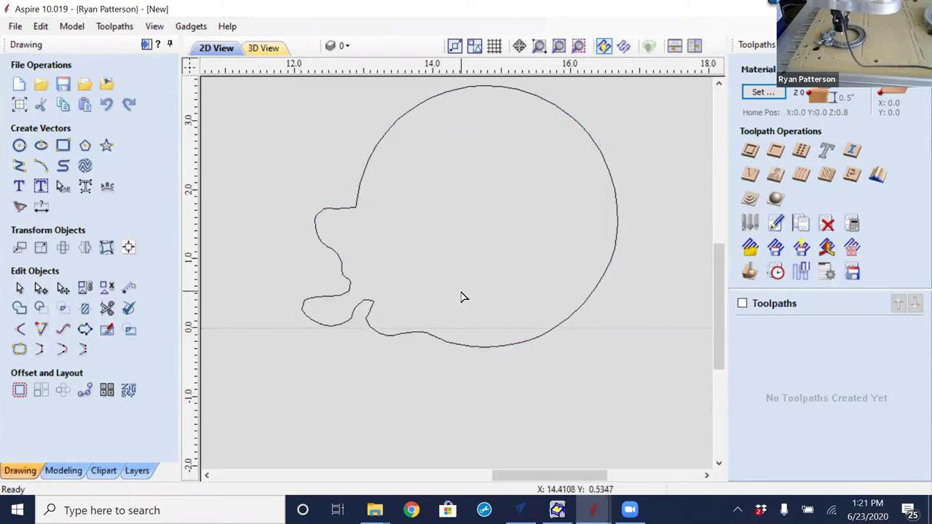
key(n)
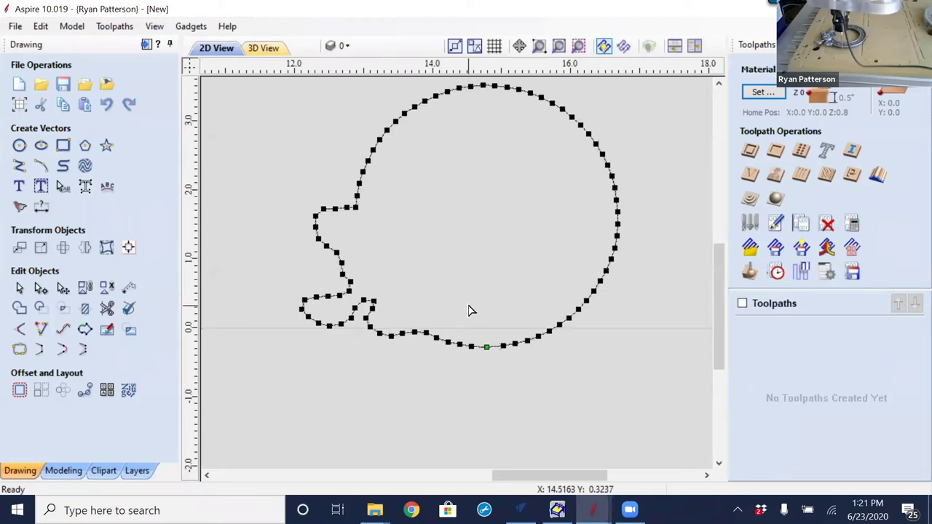
scroll(423, 227, down, 4)
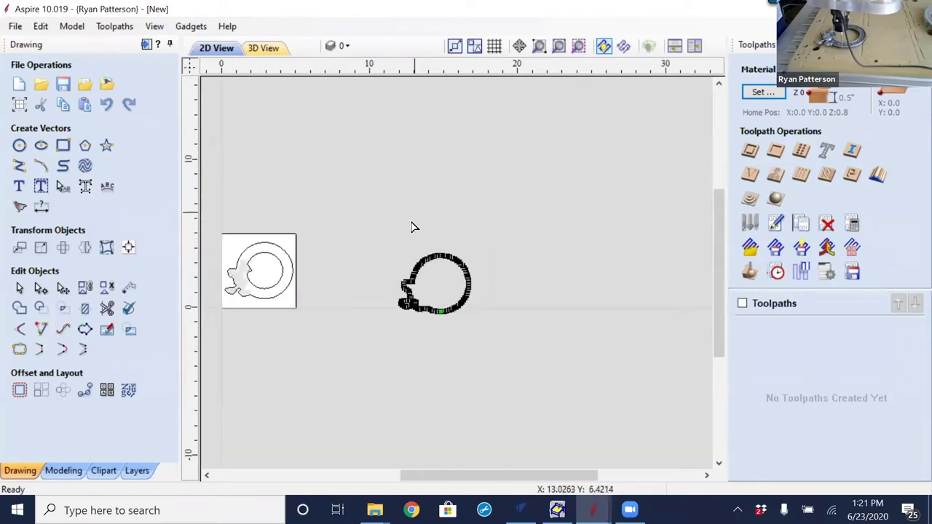
key(n)
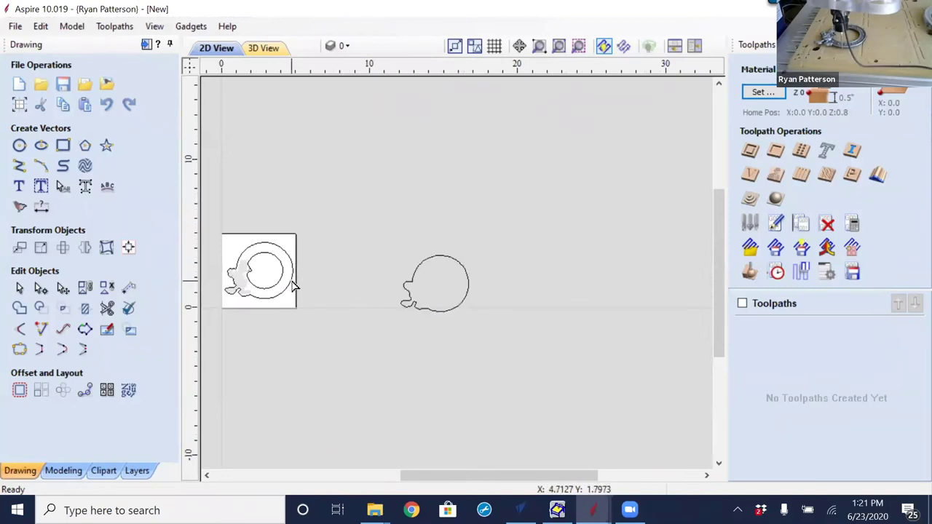
Move the outer scan outline from the job area to just beside the low-resolution outline
click(289, 288)
click(290, 282)
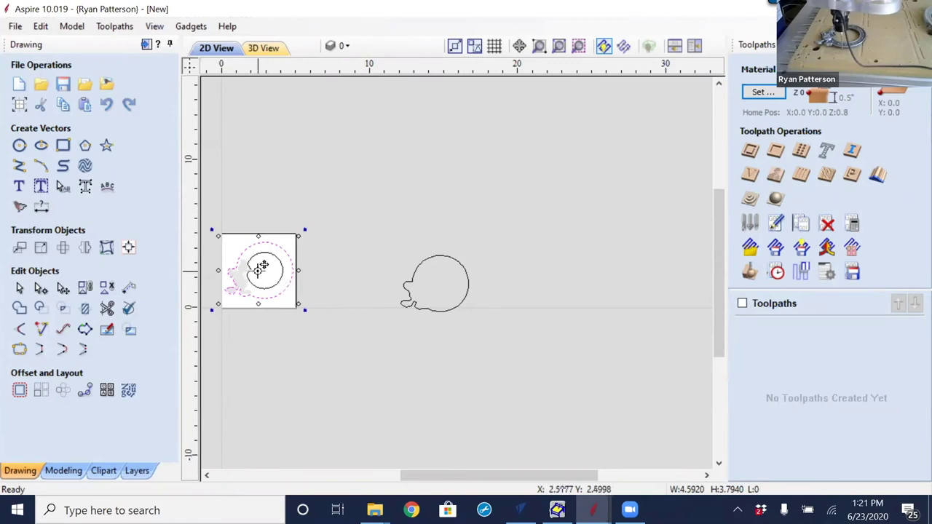
drag(260, 269, 505, 283)
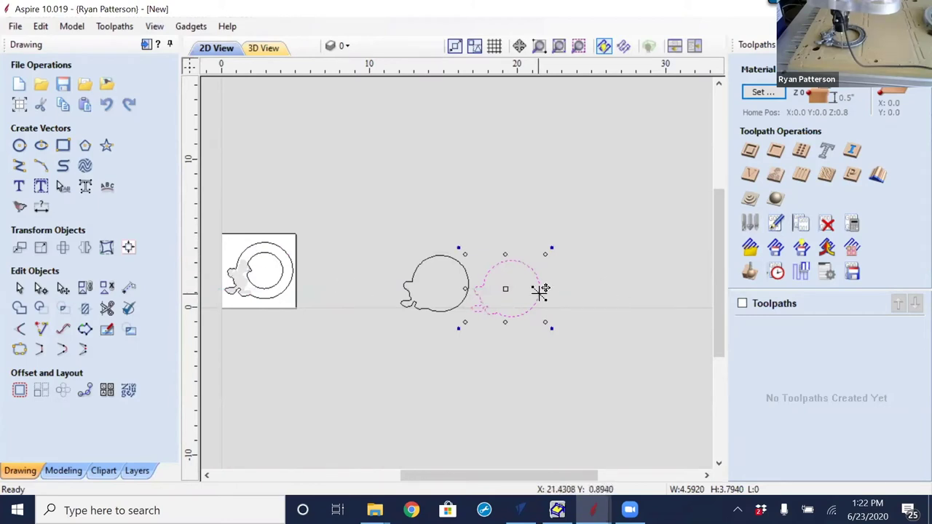
scroll(478, 320, up, 5)
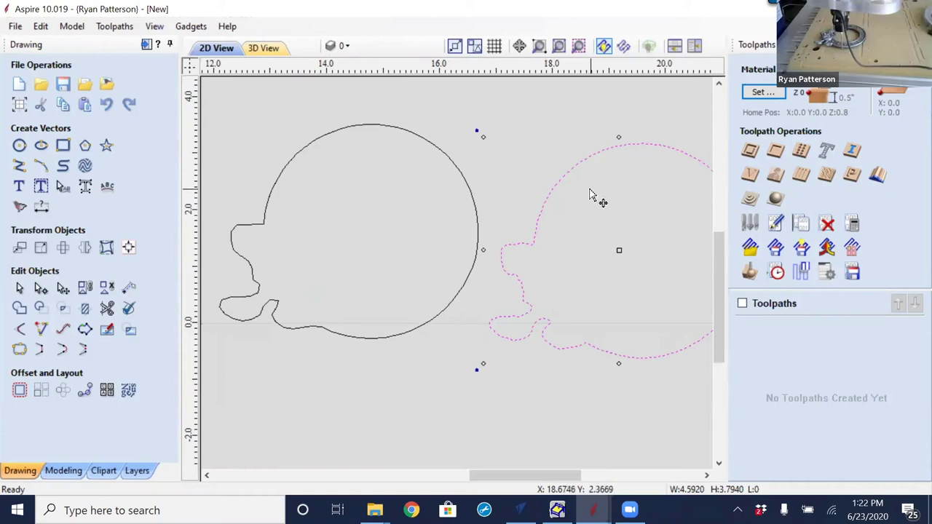
Select both scan outlines, show their nodes together, and examine the high-resolution outline's node spacing
drag(406, 306, 365, 358)
shift+click(551, 347)
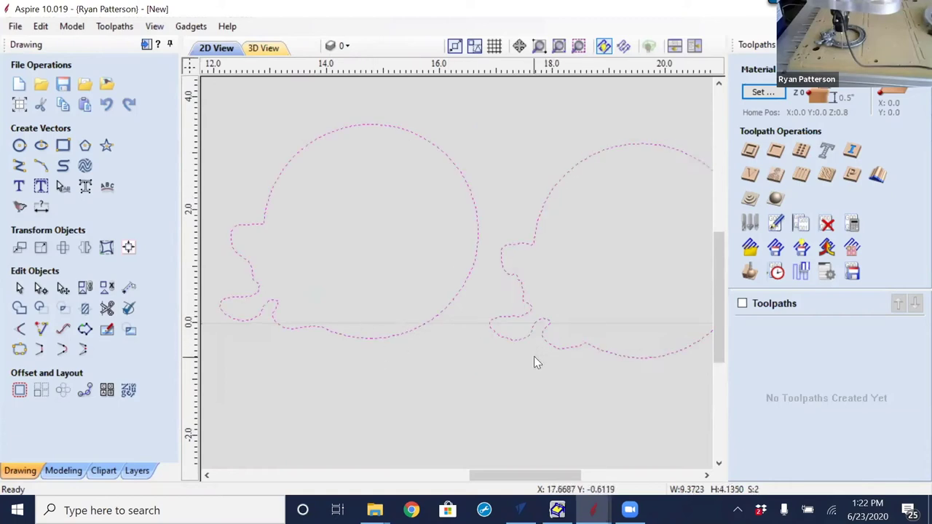
key(n)
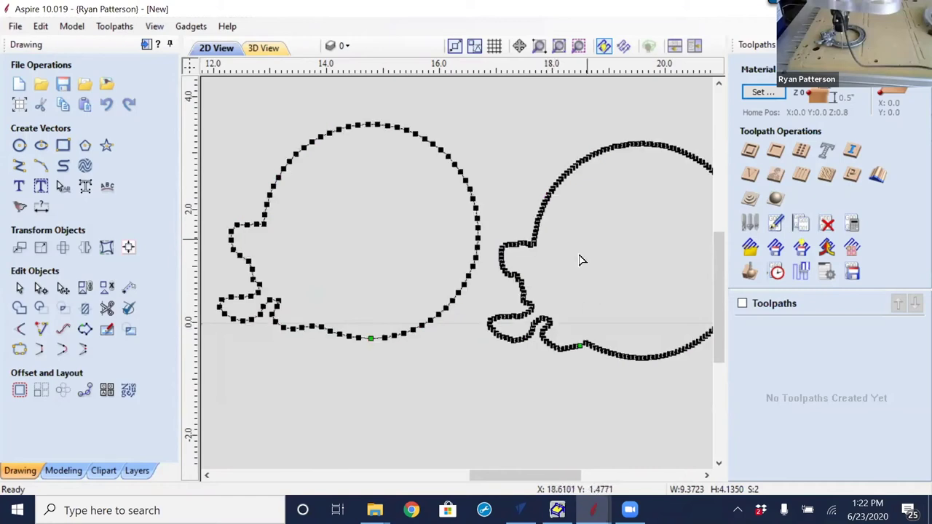
scroll(527, 248, up, 3)
scroll(438, 261, down, 1)
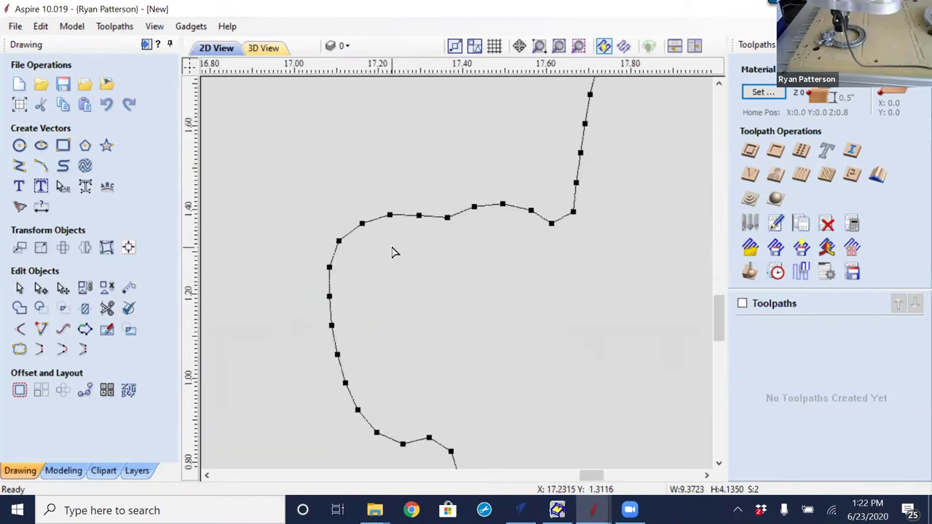
scroll(394, 255, down, 2)
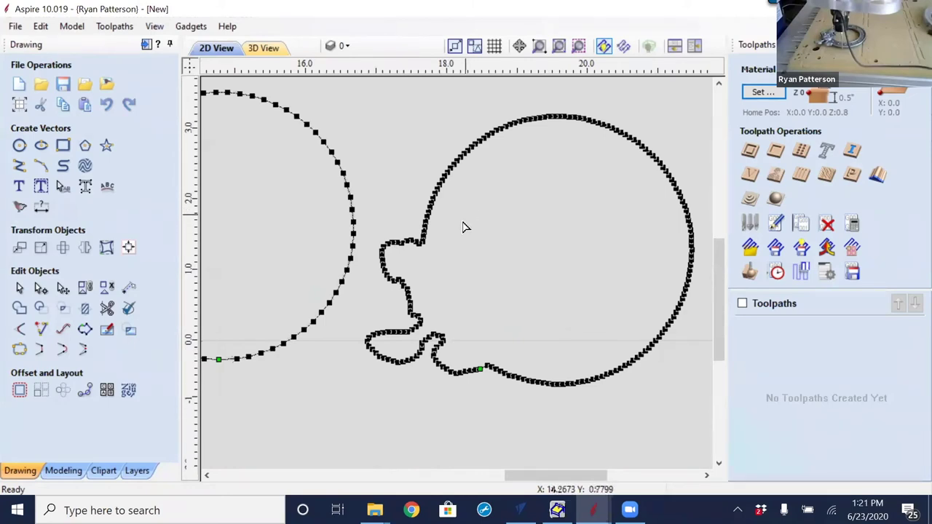
scroll(348, 331, down, 2)
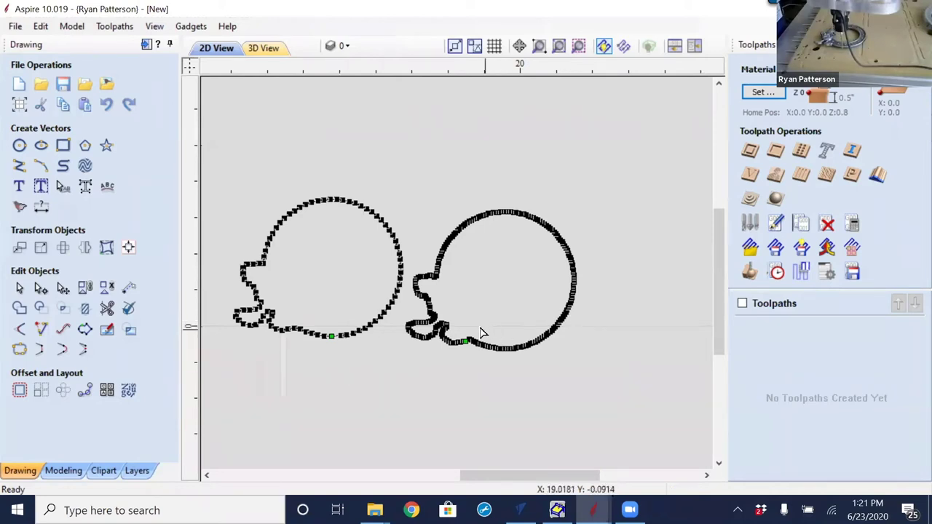
Compare the node spacing of the two outlines around their small lobes, and leave node editing with both deselected
scroll(445, 331, up, 5)
scroll(452, 327, down, 2)
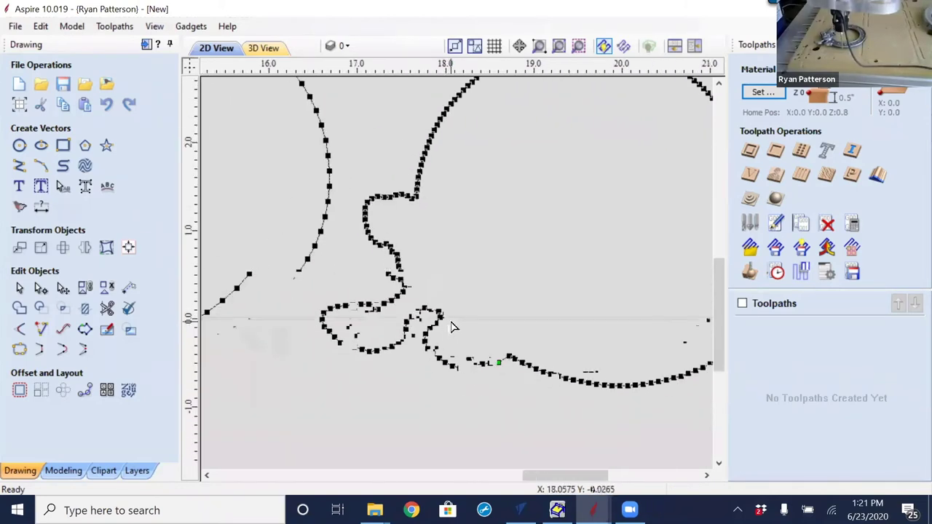
scroll(478, 318, down, 2)
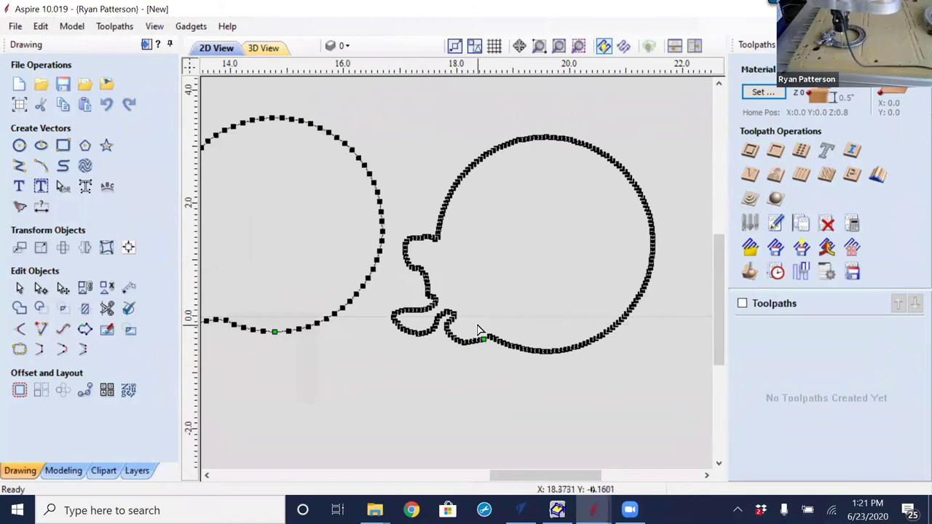
middle_drag(501, 353, 544, 381)
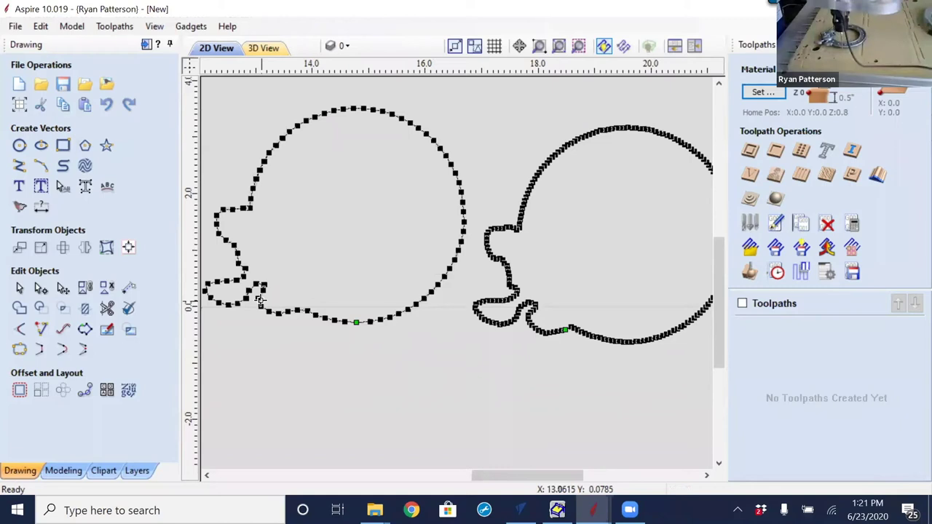
key(ctrl+a)
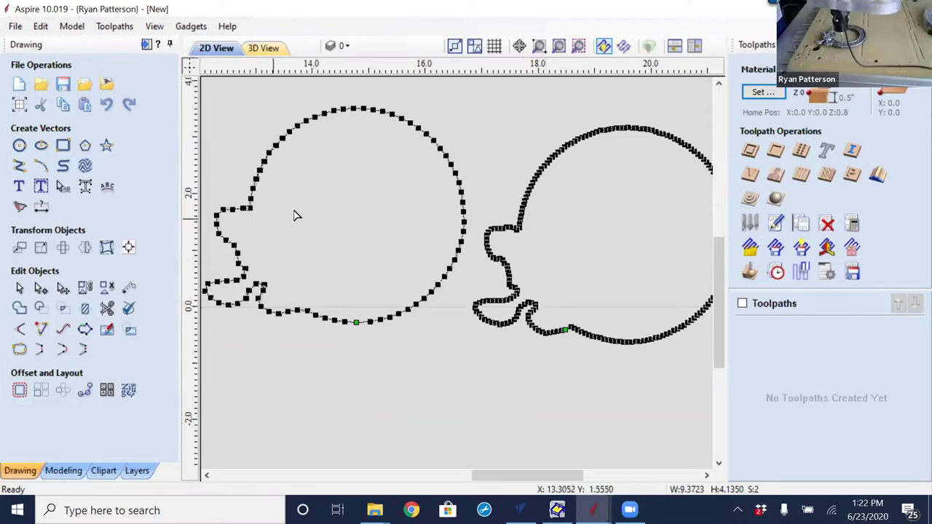
click(376, 211)
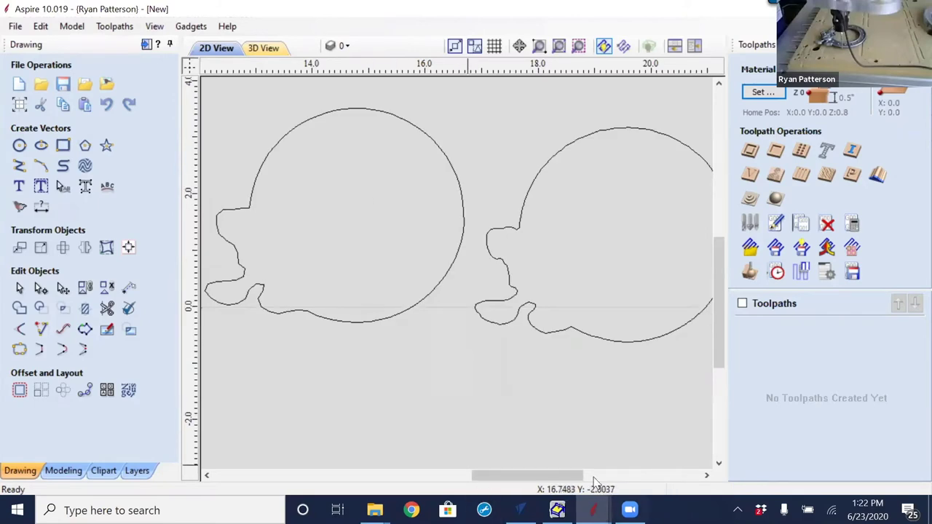
Switch to the ShopBot console and jog the probe with the KeyPad to Y 0.871, lowering it to Z -0.028 inside the ring
mouse_move(558, 510)
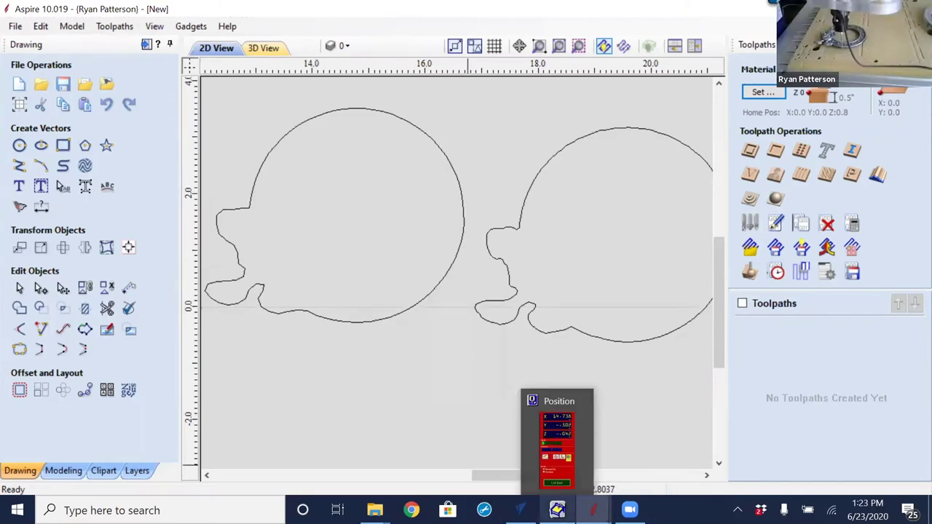
click(558, 448)
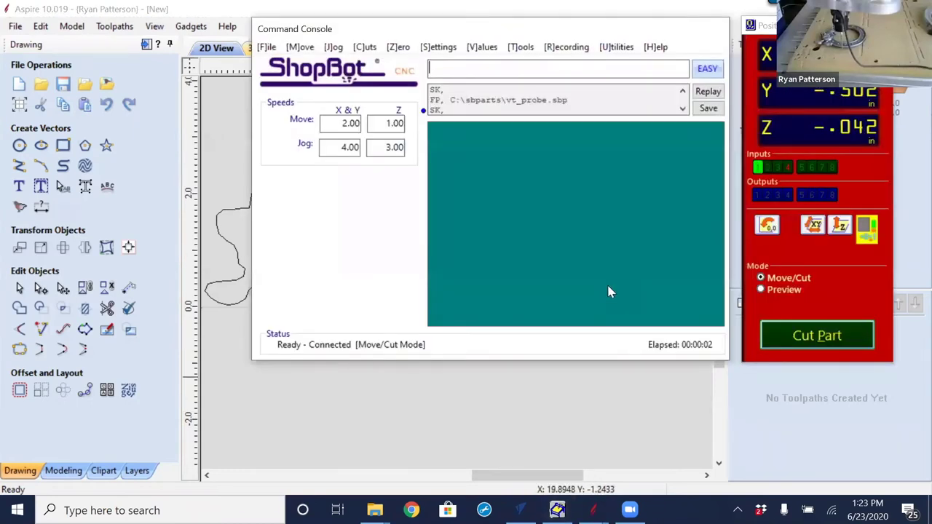
key(k)
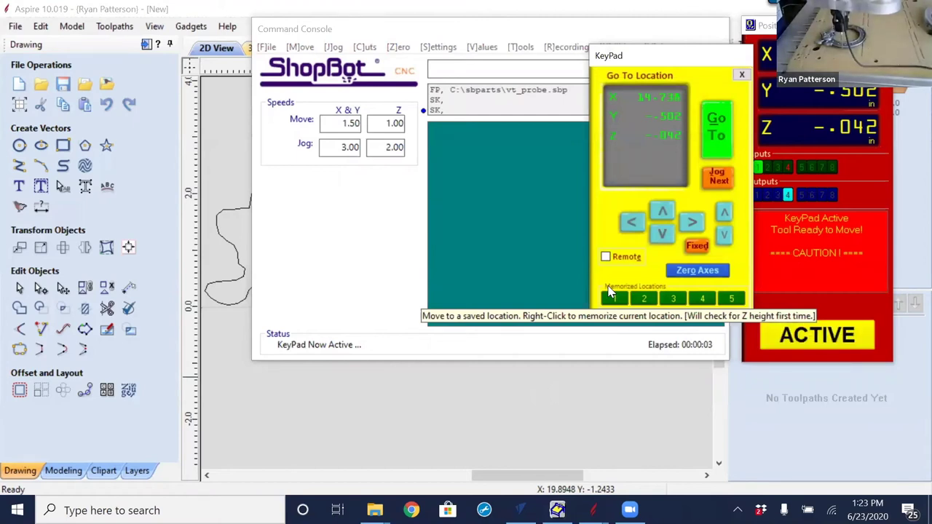
click(612, 292)
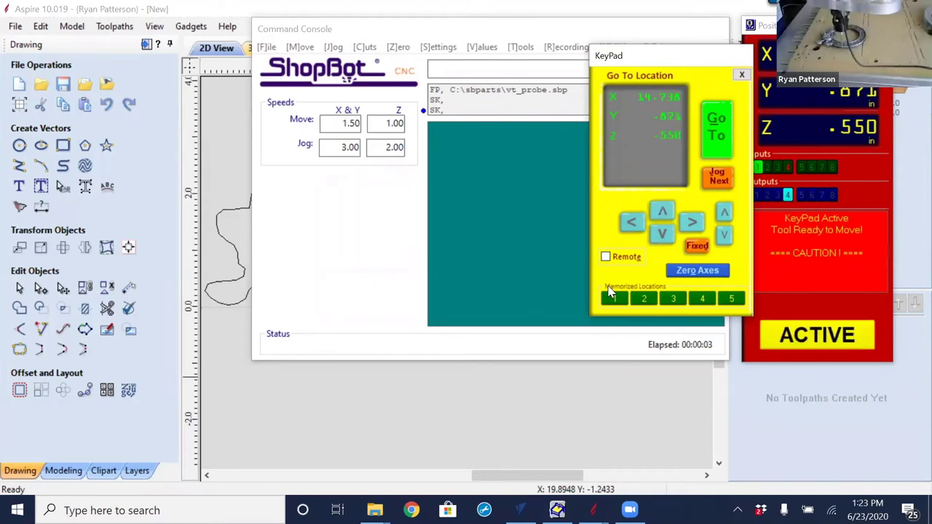
key(Page_Down)
key(Escape)
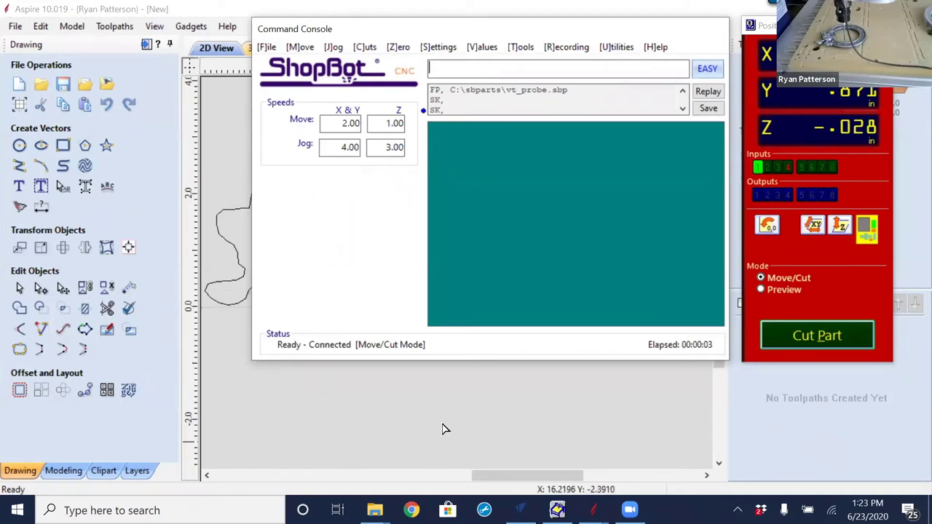
Return to Aspire and show the low-resolution outline's nodes for inspection
click(443, 319)
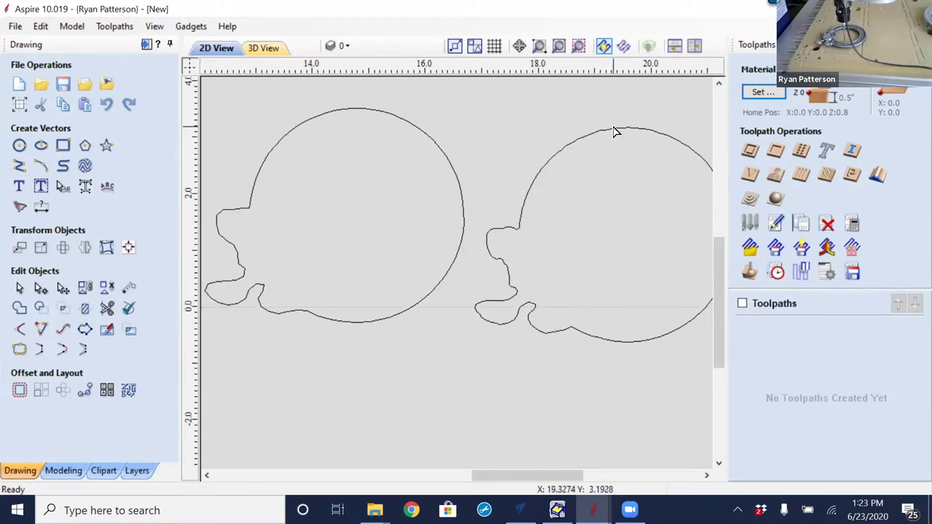
double_click(450, 168)
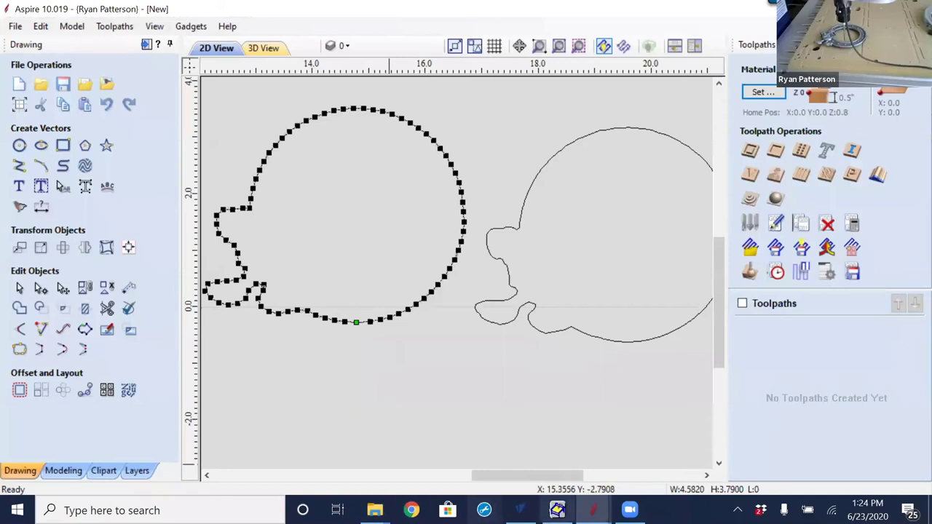
Switch to ShopBot and start a Copy Machine 2D outline trace with the ShopBot probe and polyline DXF output
click(557, 510)
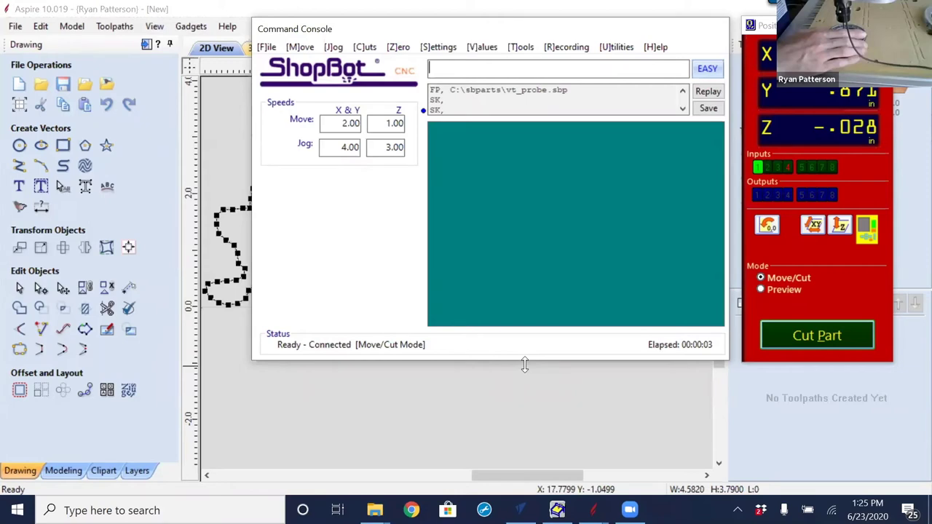
key(alt+t)
key(c)
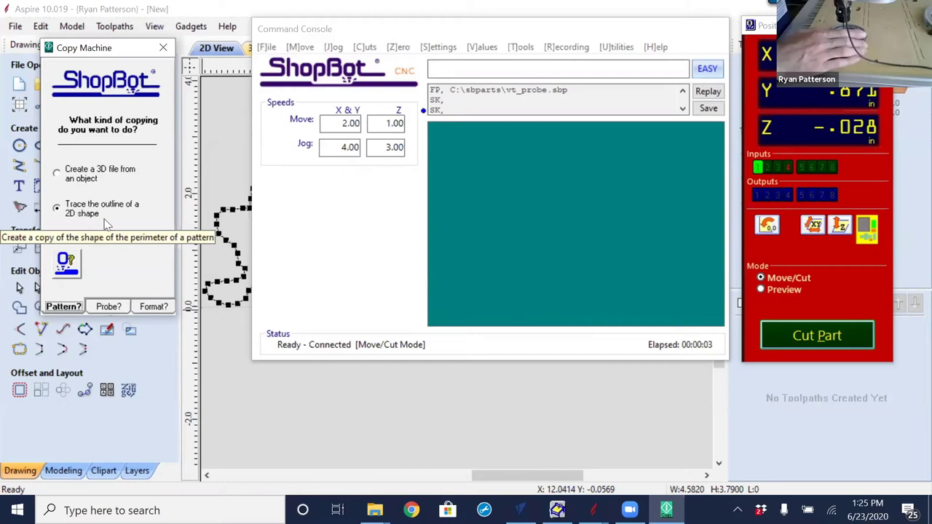
click(108, 308)
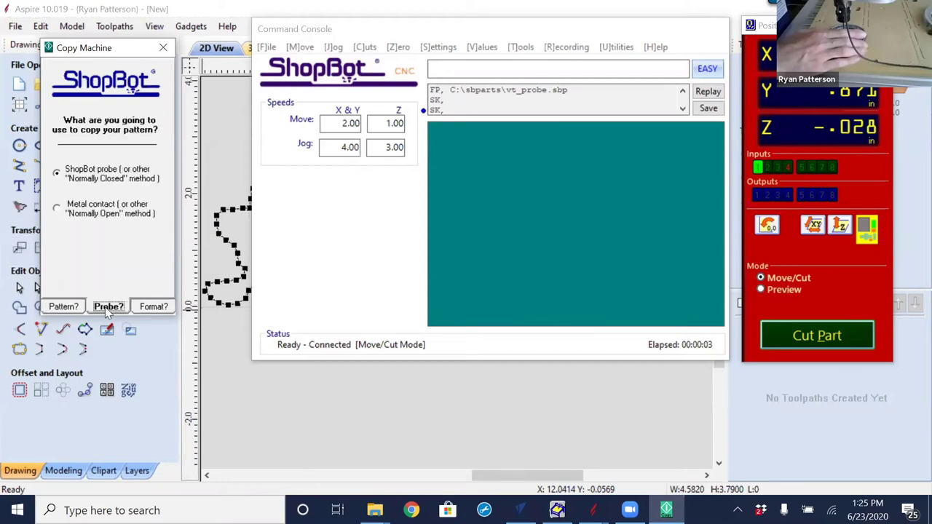
click(159, 309)
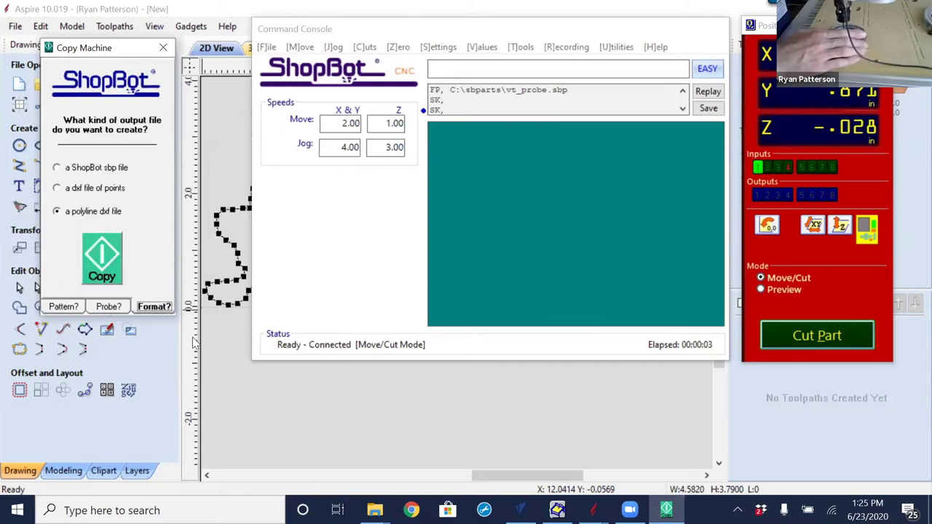
click(112, 264)
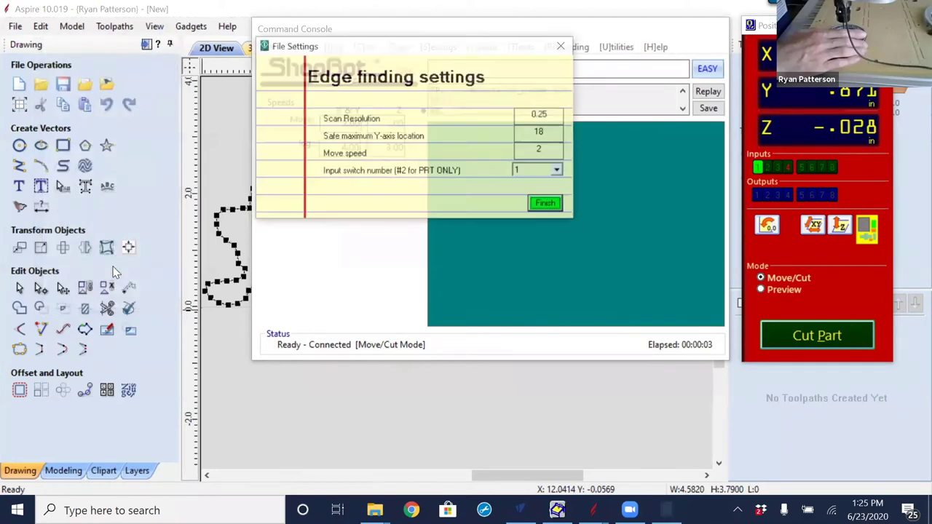
Set the scan resolution to 0.5 and finish the edge finding settings
double_click(543, 115)
text(0.5)
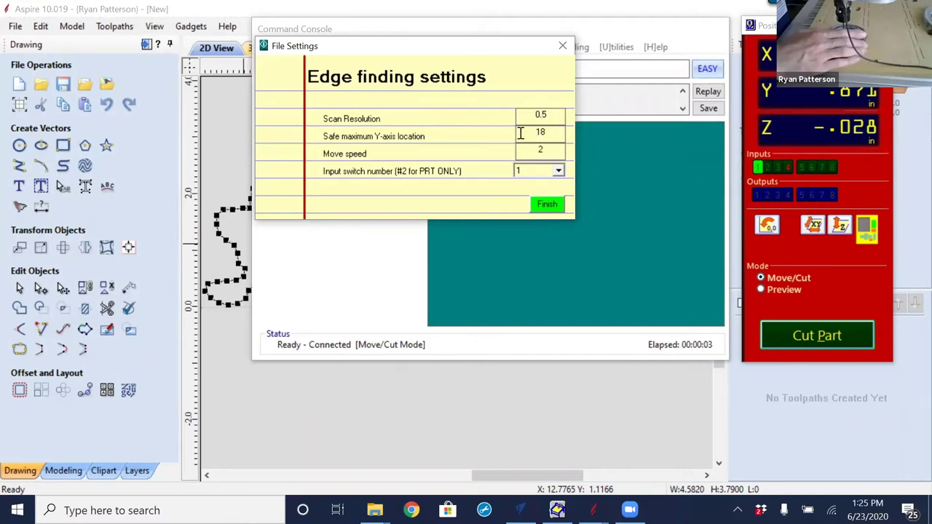
click(547, 205)
click(548, 206)
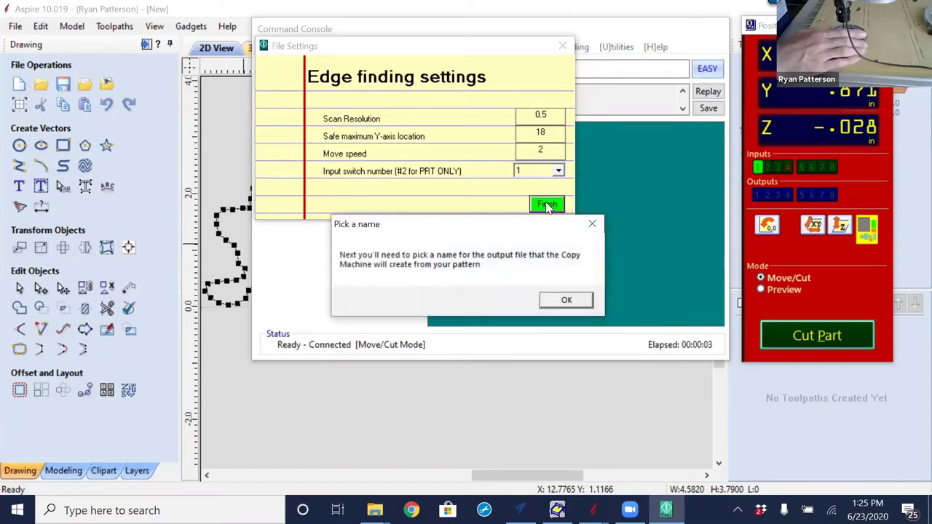
Name the probe output file 2D_Scan_Inside_Low.dxf and save it in the SbParts folder
click(565, 305)
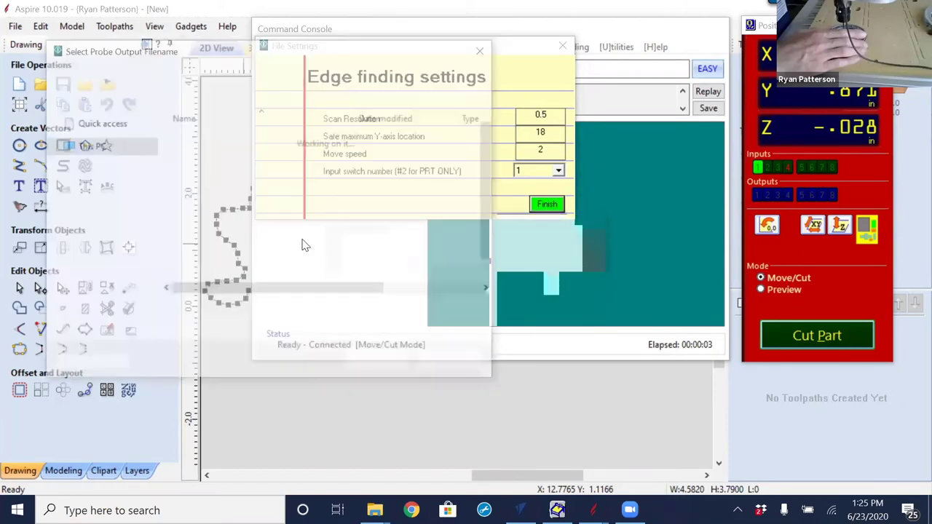
click(209, 278)
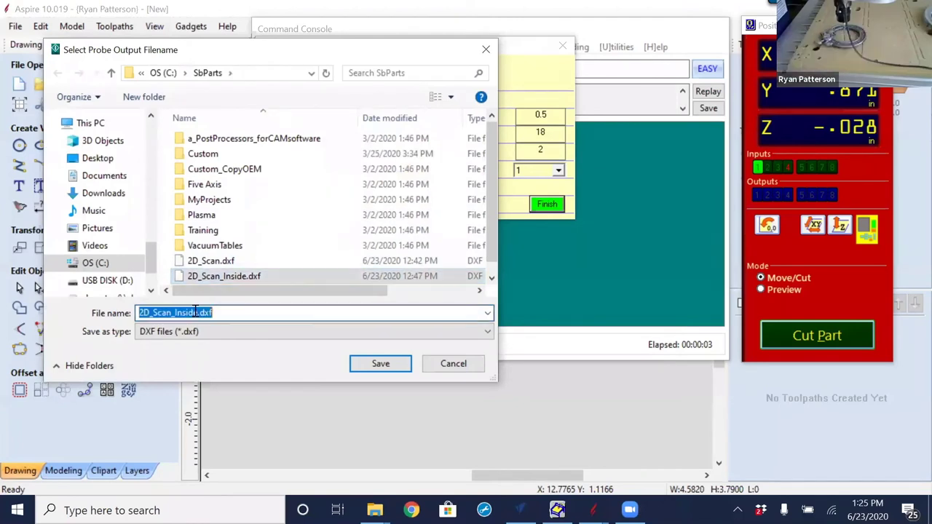
click(195, 313)
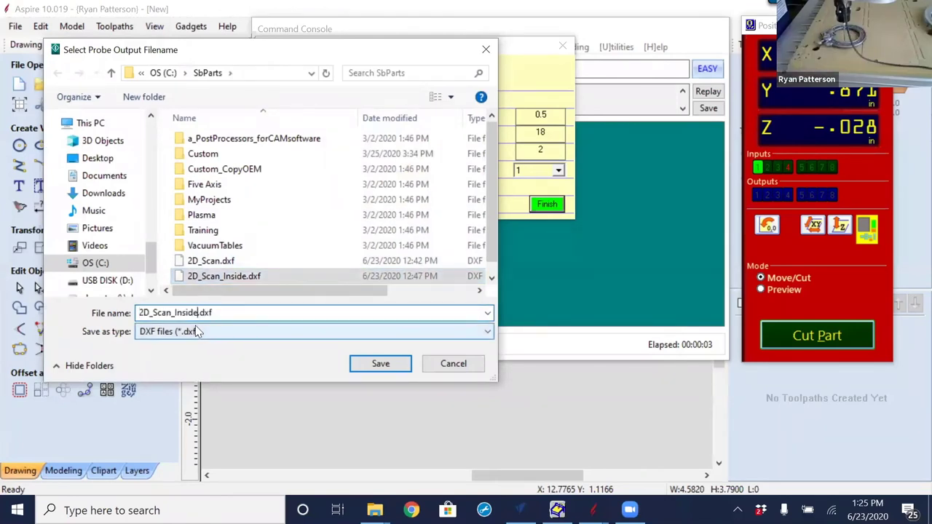
text(_Low)
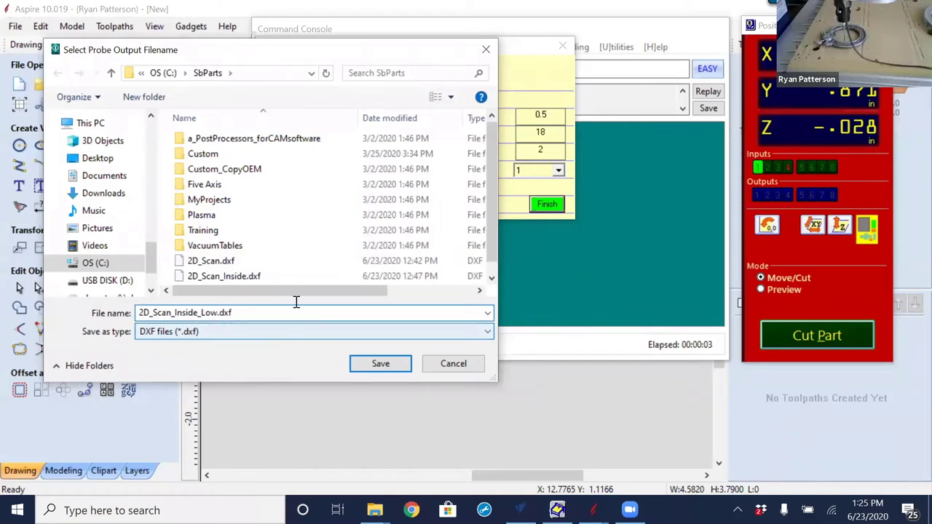
click(380, 364)
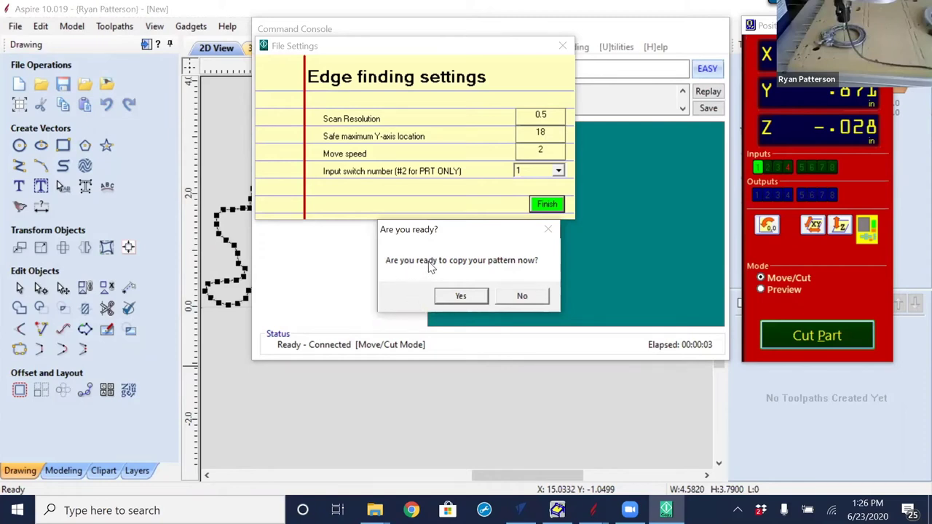
Start copying the pattern from the current probe position, declining the Keypad with "n", and run the inside scan
click(461, 296)
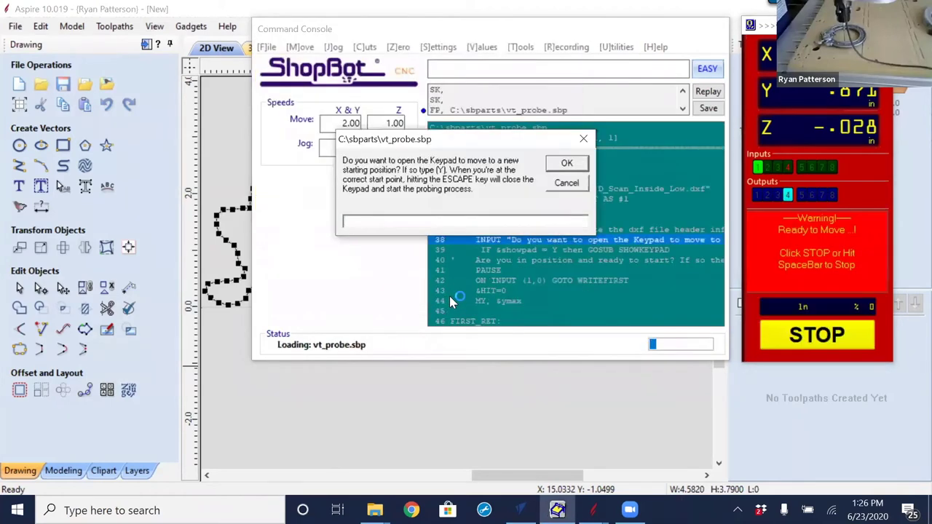
text(n)
click(567, 166)
click(567, 166)
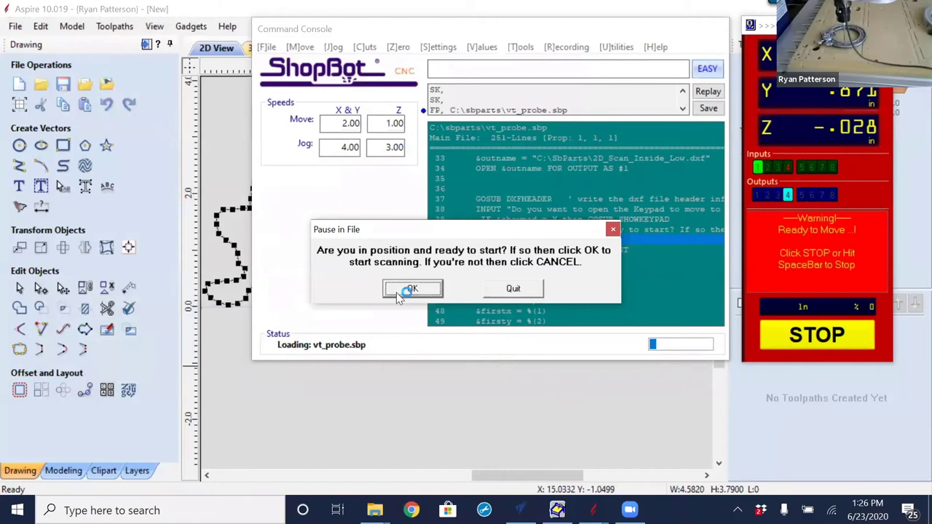
click(409, 290)
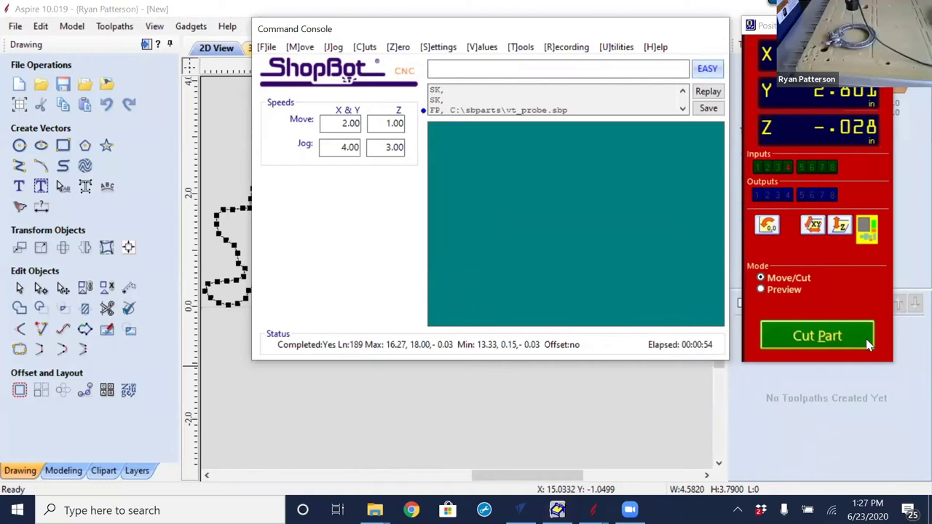
Switch to Aspire and import the 2D_Scan_Inside_Low.dxf vectors from the SbParts folder
click(567, 405)
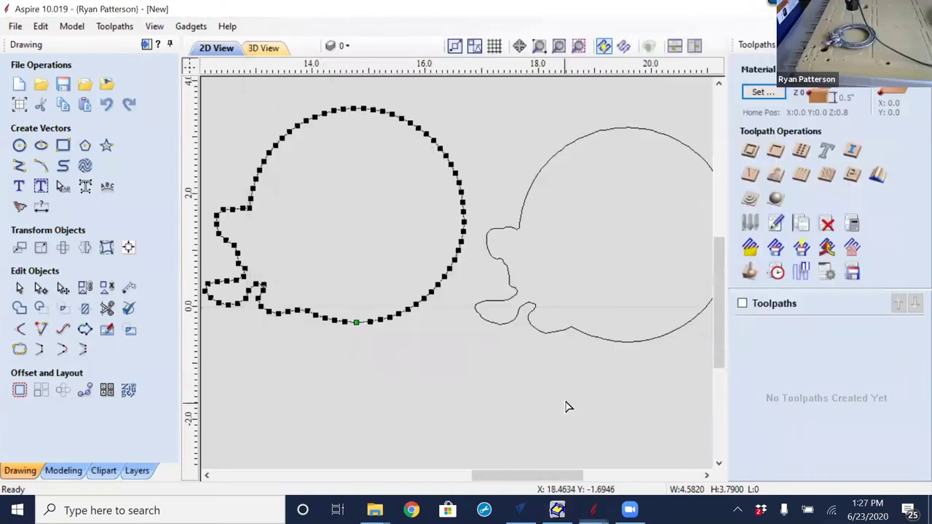
click(569, 408)
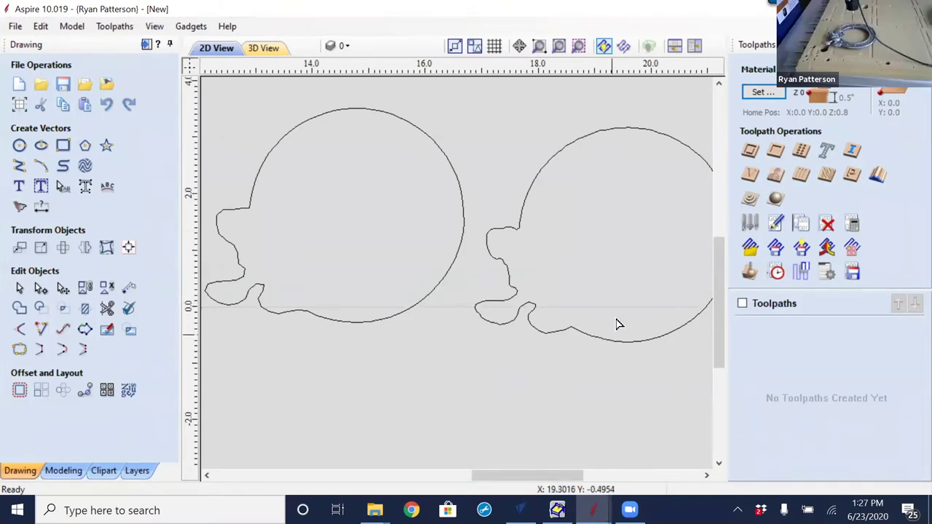
click(85, 87)
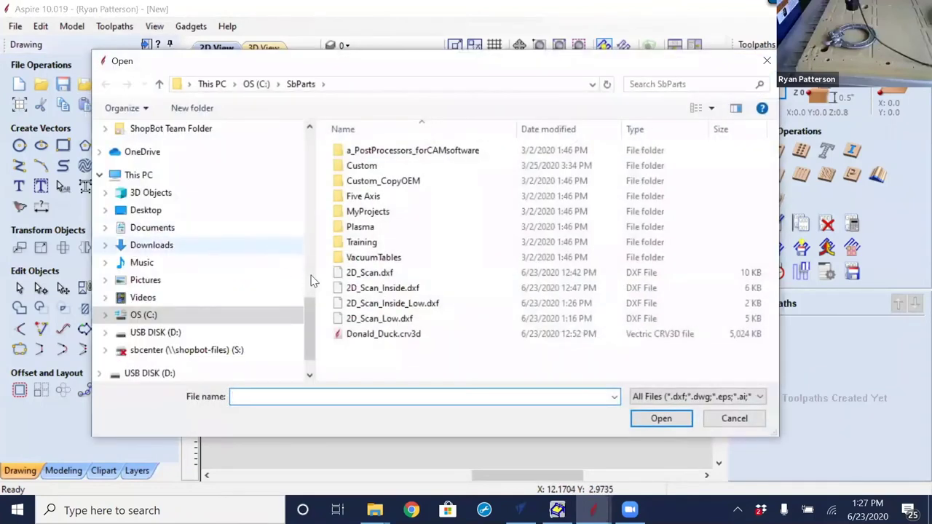
click(375, 304)
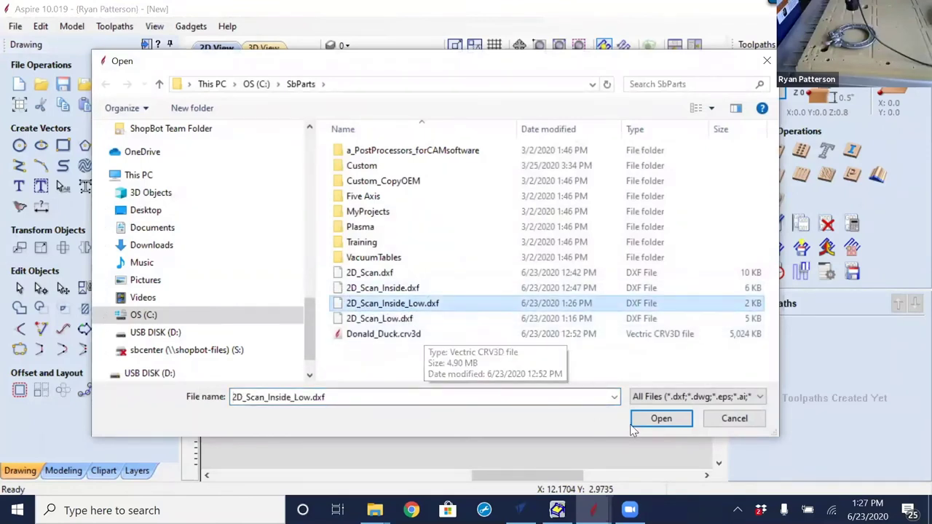
click(659, 418)
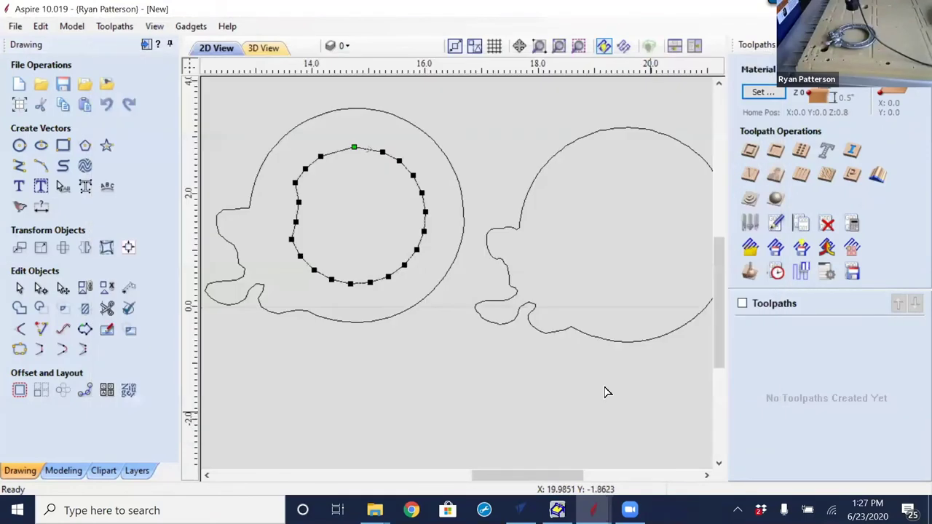
click(404, 339)
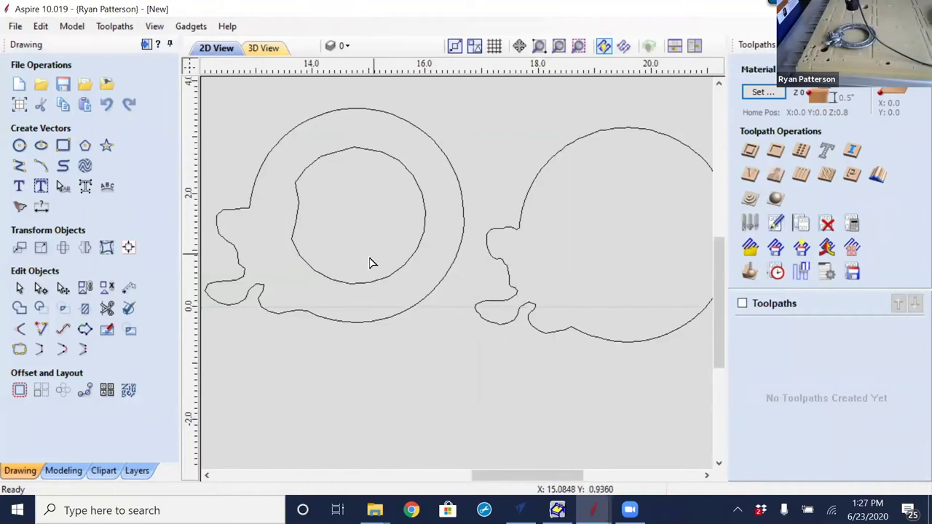
Compare the point spacing of the imported low-resolution inside outline with that of the surrounding outer outline
scroll(358, 248, down, 2)
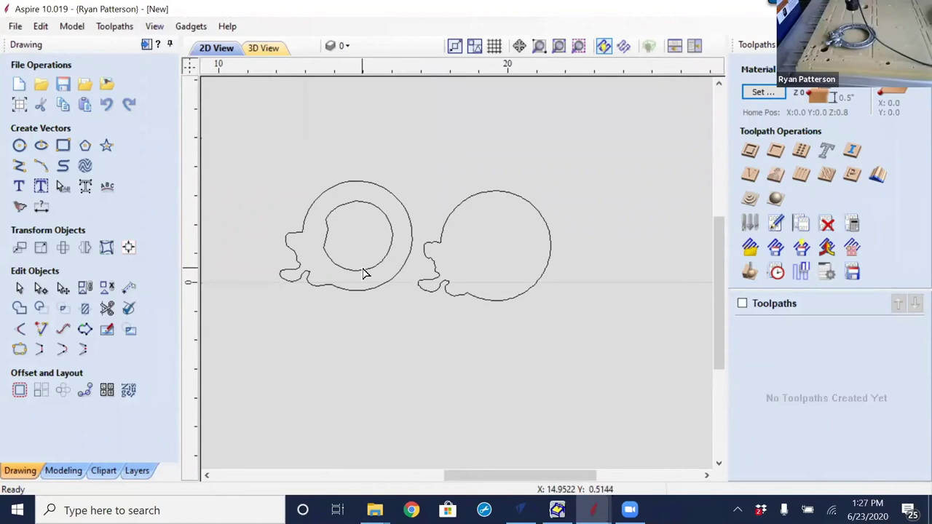
double_click(362, 268)
scroll(364, 268, up, 3)
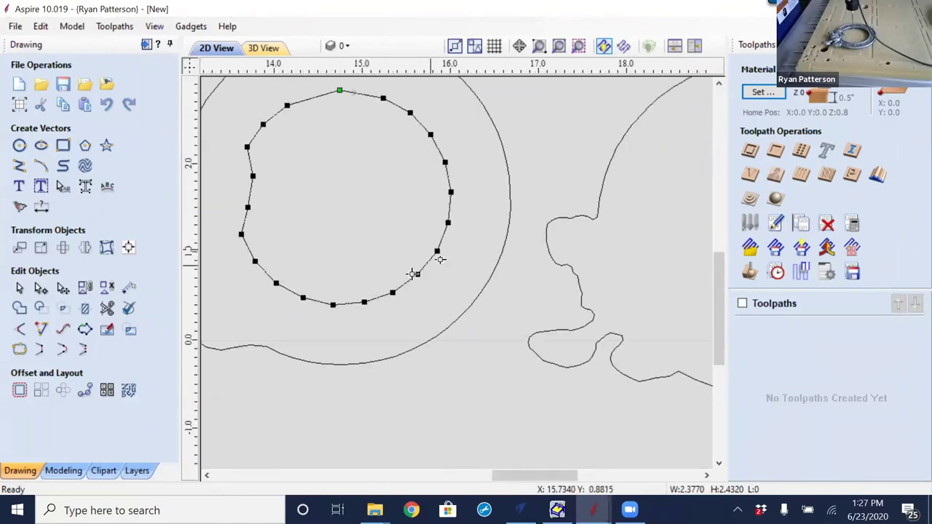
click(389, 362)
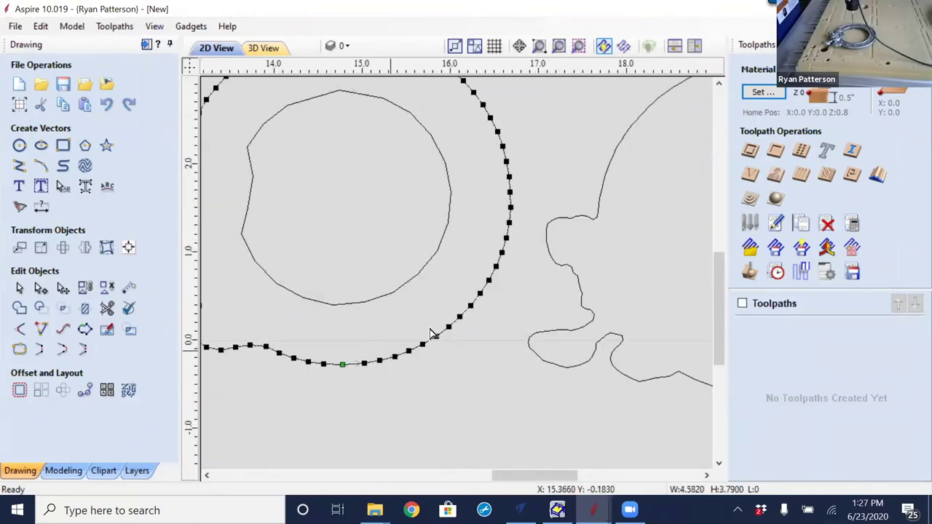
click(402, 287)
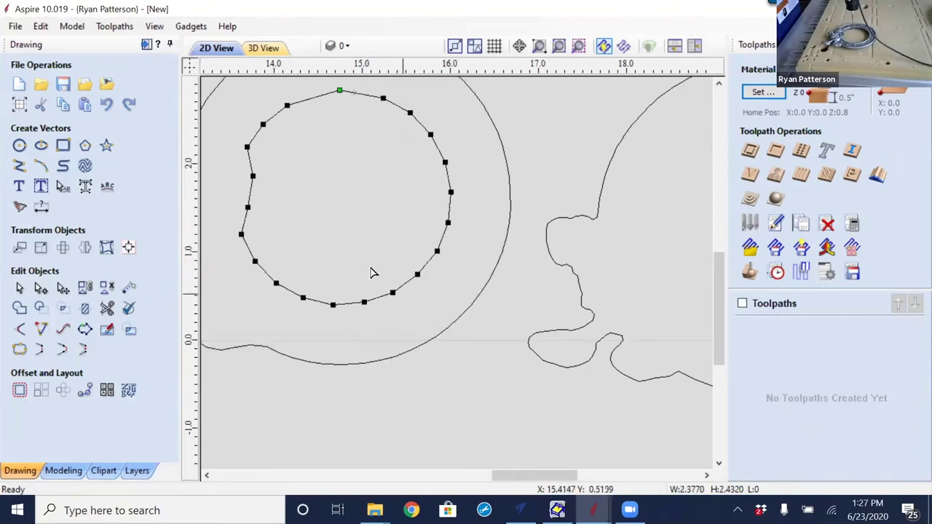
Compare the low-resolution inside outline's shape with the finer scan outlines around the duck model on the material
key(ctrl+i)
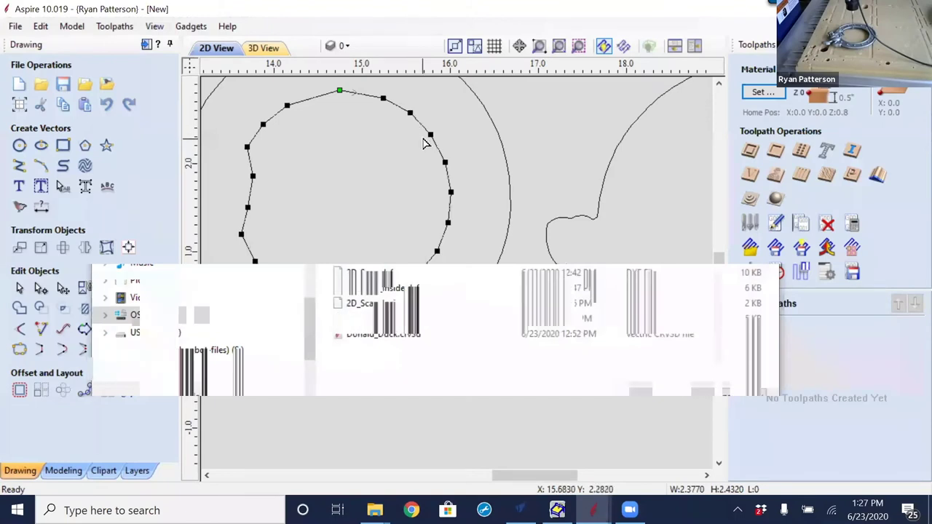
scroll(426, 143, down, 3)
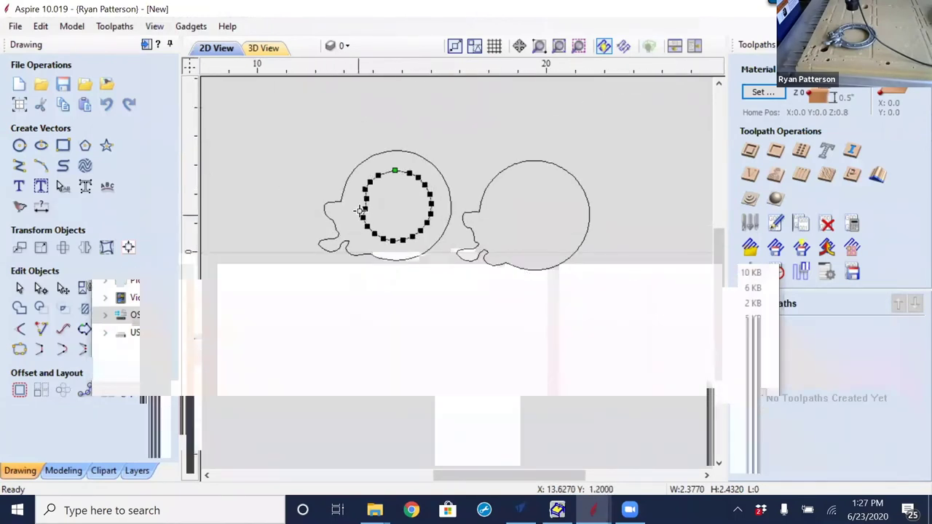
scroll(362, 211, up, 3)
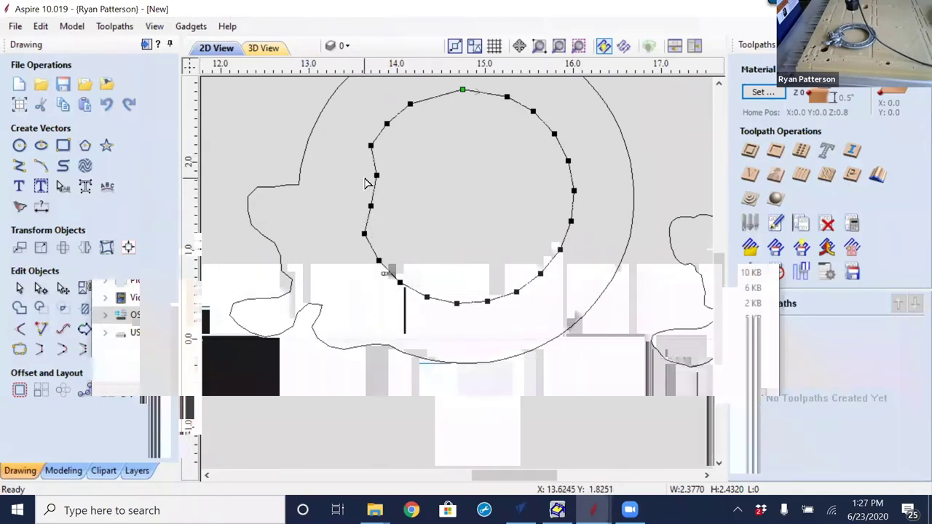
scroll(366, 183, down, 3)
middle_drag(298, 211, 640, 232)
scroll(422, 201, up, 1)
scroll(291, 167, up, 4)
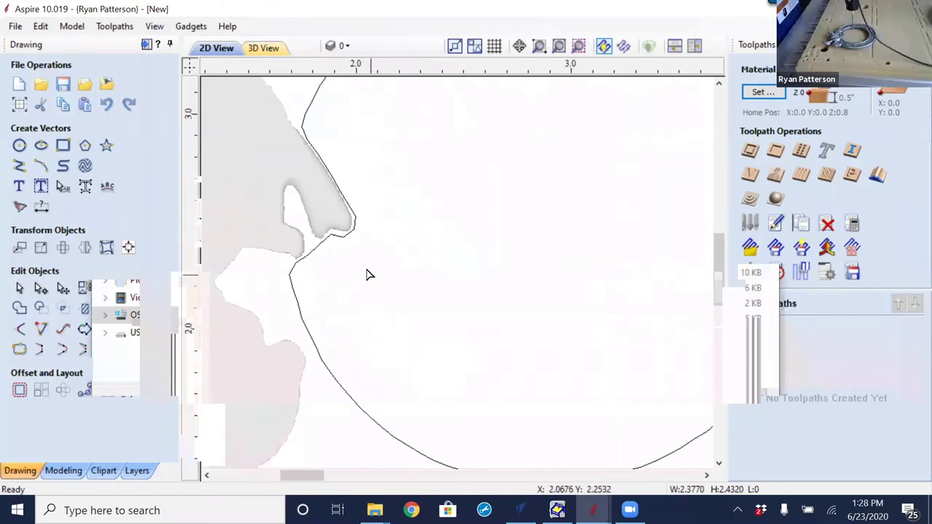
scroll(453, 260, down, 5)
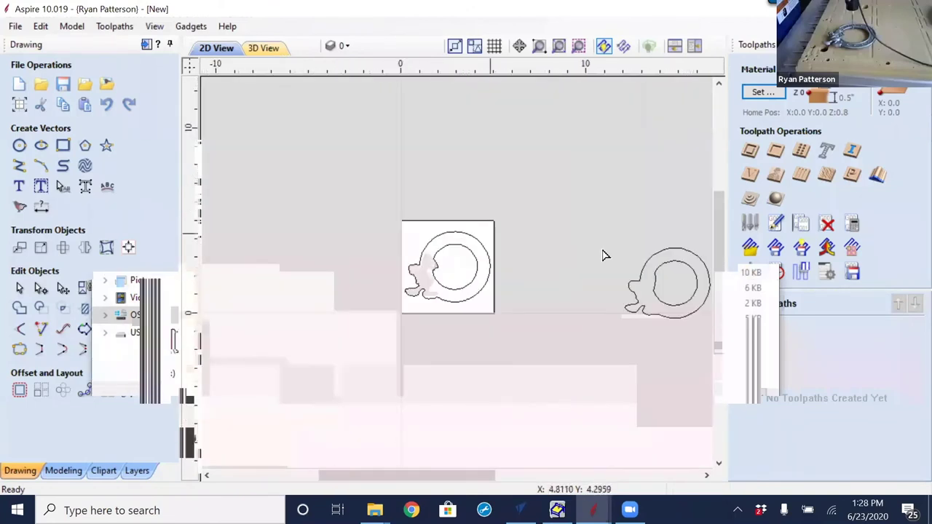
scroll(539, 254, up, 5)
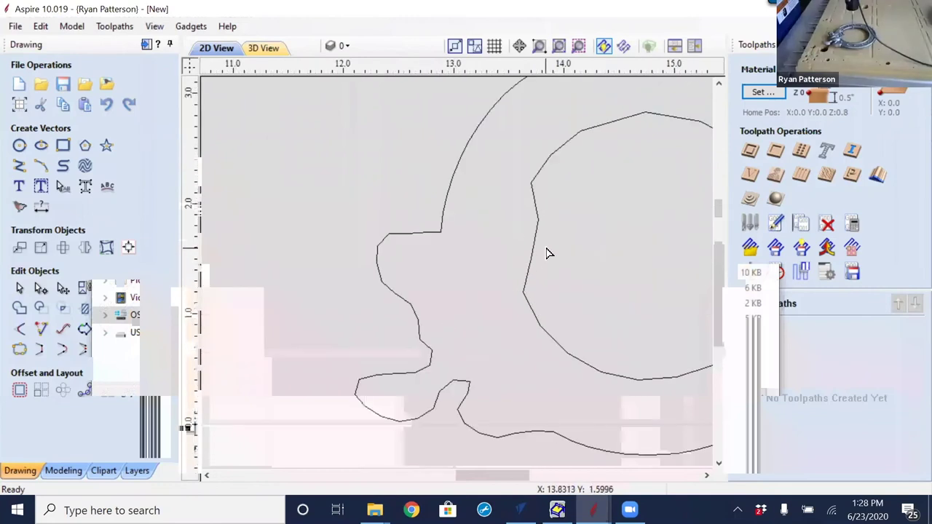
Fit Bezier curves to the low-resolution inside outline with 0.01 inch tolerance and 60-degree sharp corners kept, replacing the original vector
click(533, 258)
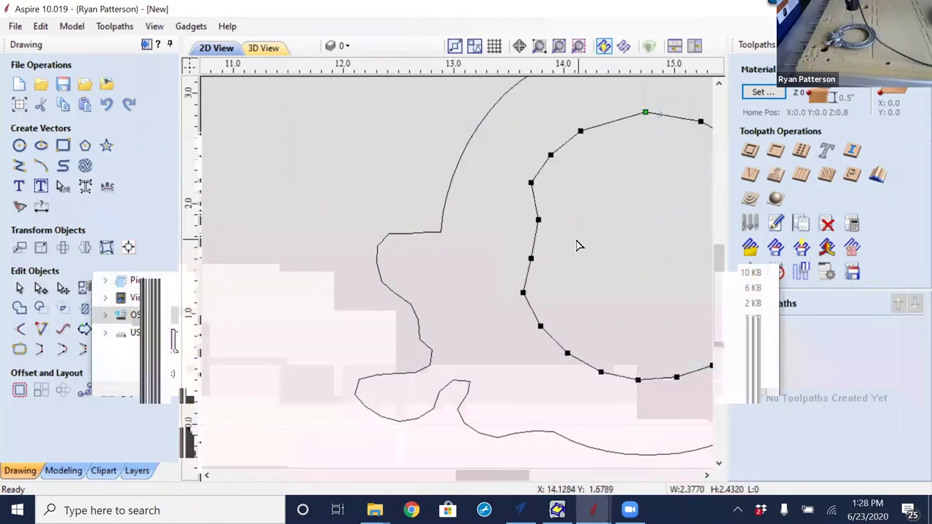
click(583, 243)
click(535, 240)
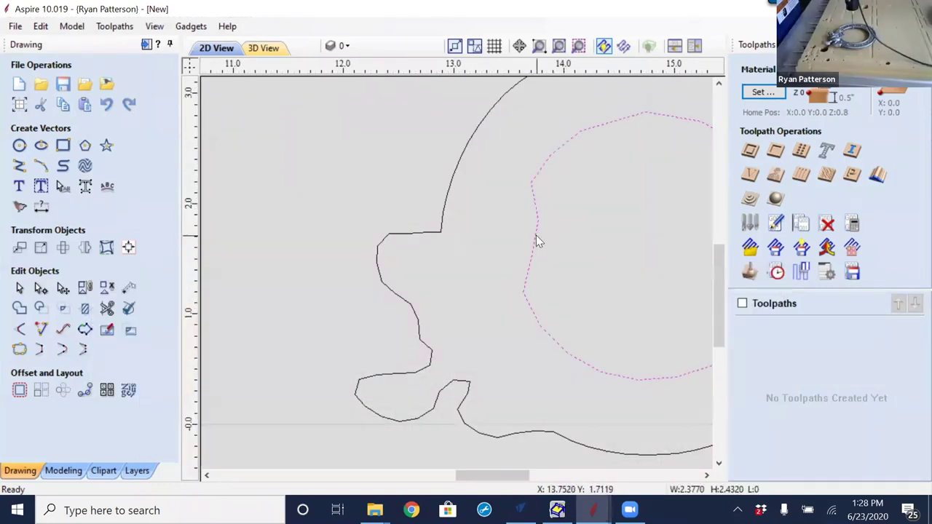
click(64, 331)
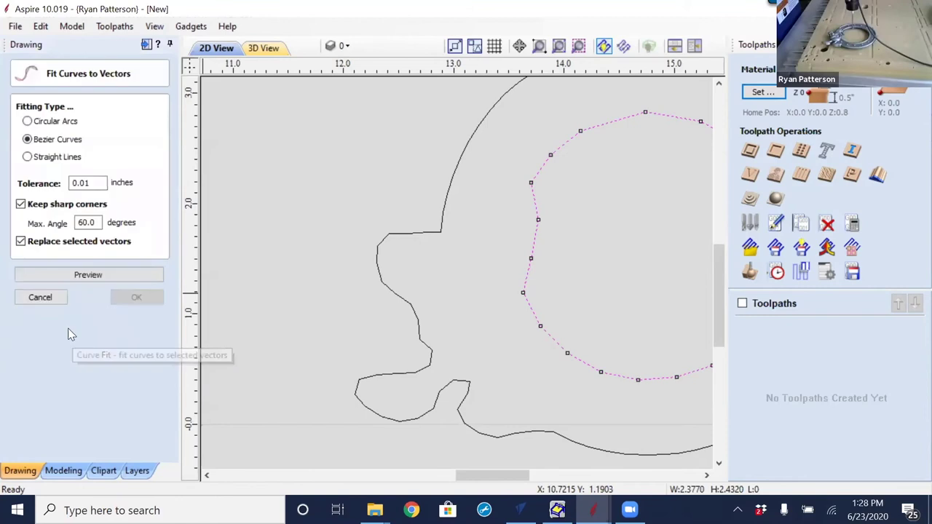
click(50, 275)
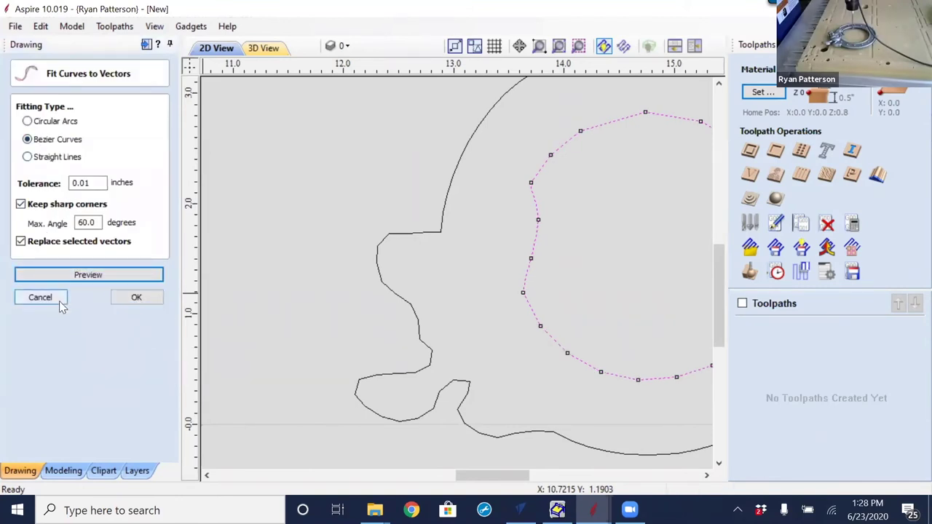
click(137, 297)
scroll(445, 254, down, 3)
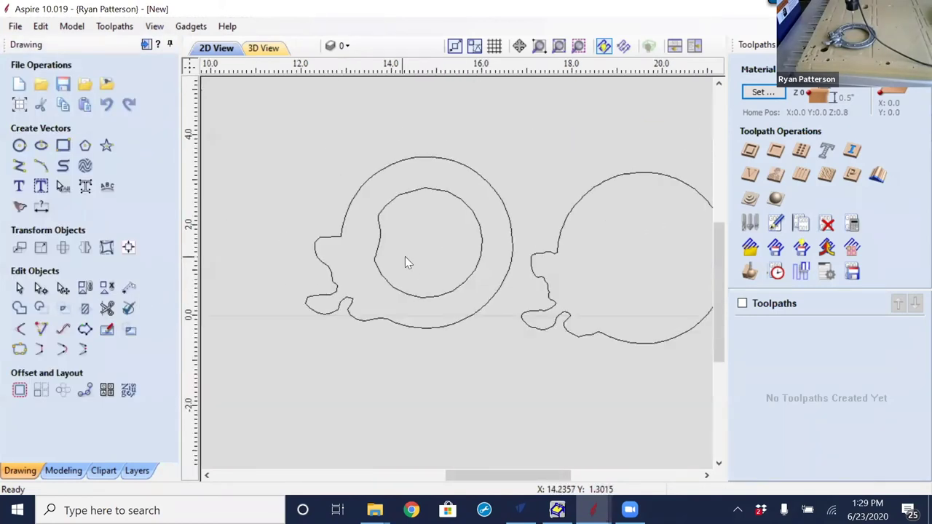
click(391, 279)
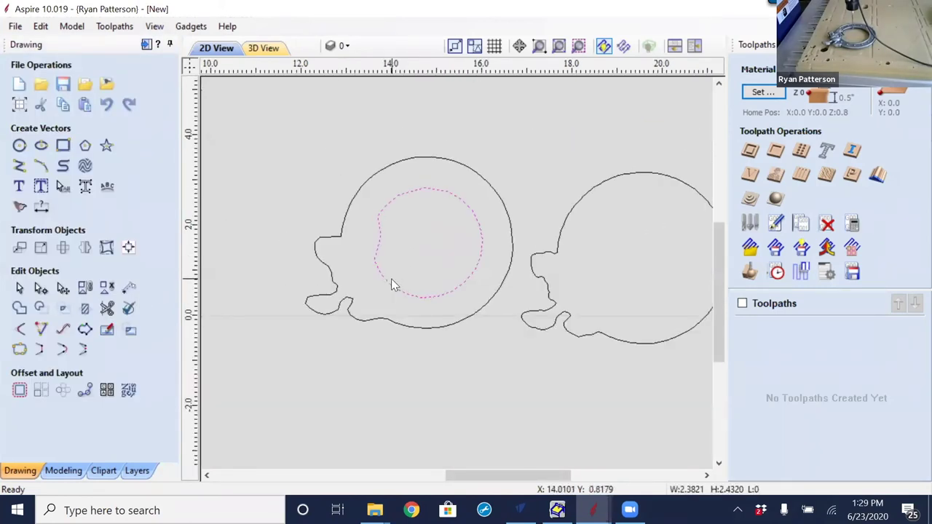
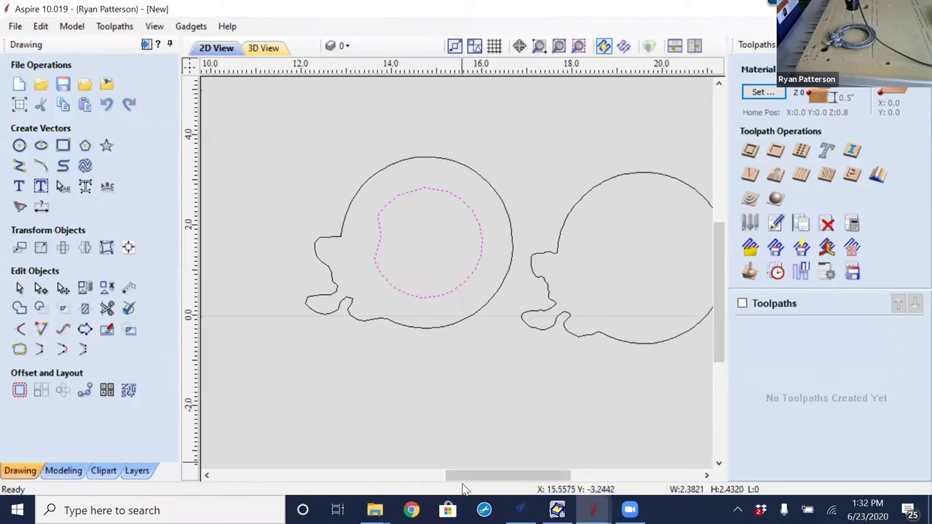
Switch to ShopBot and use the KeyPad to move the probe outside the part's lower-left corner, at about Y -0.043 and Z -0.028
click(593, 510)
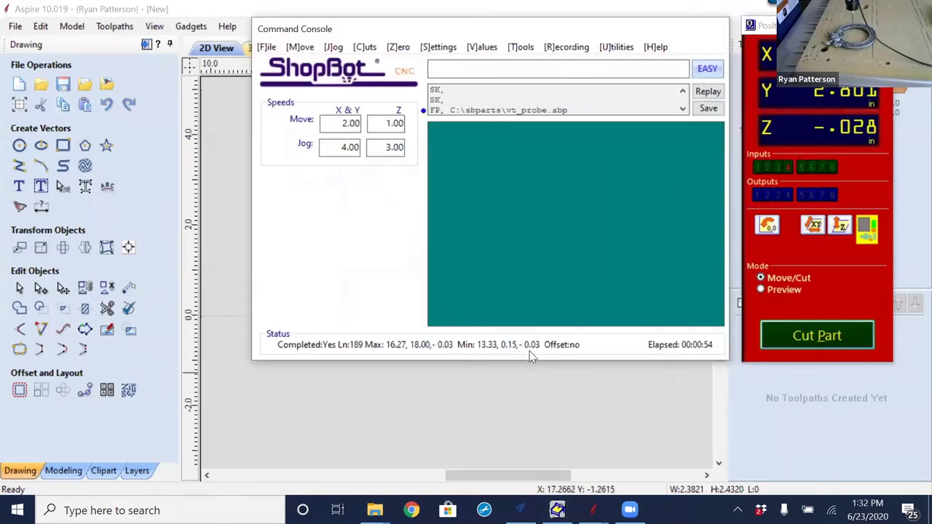
key(k)
key(Down)
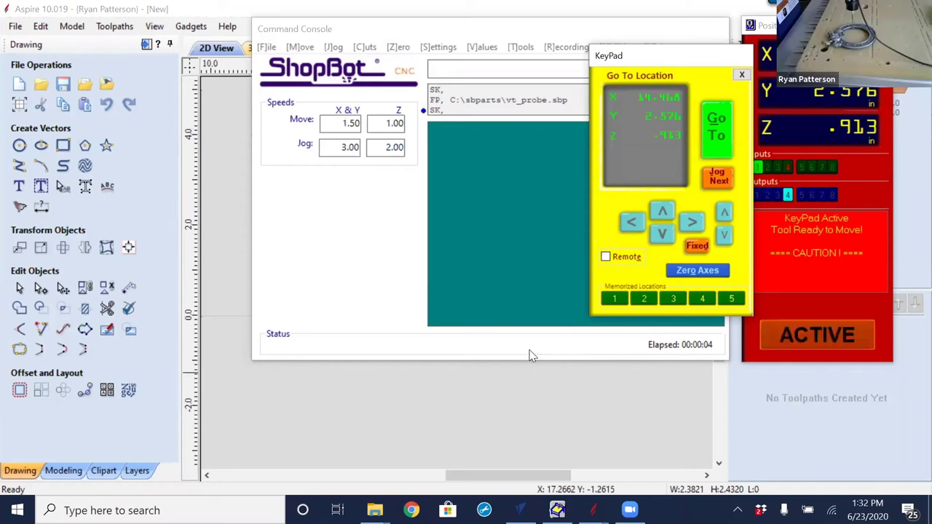
key(Left)
key(Down)
key(Page_Up)
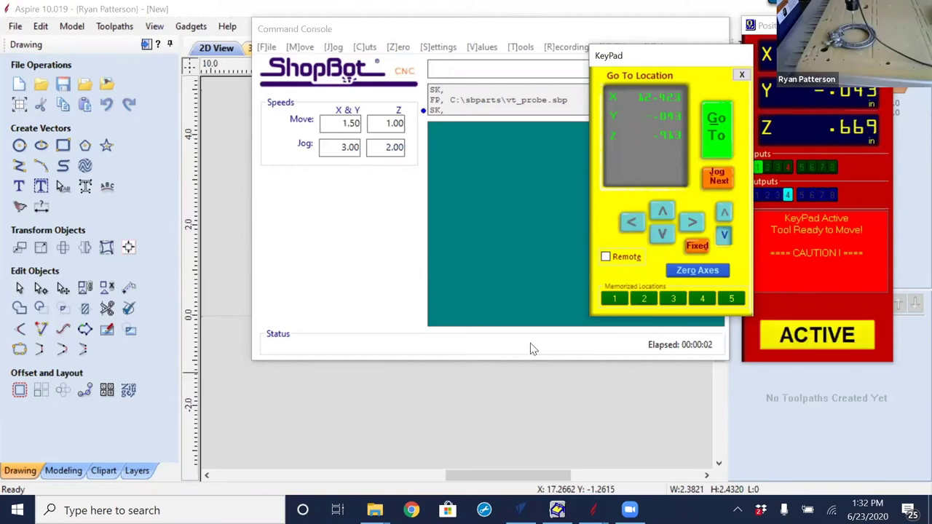
key(Left)
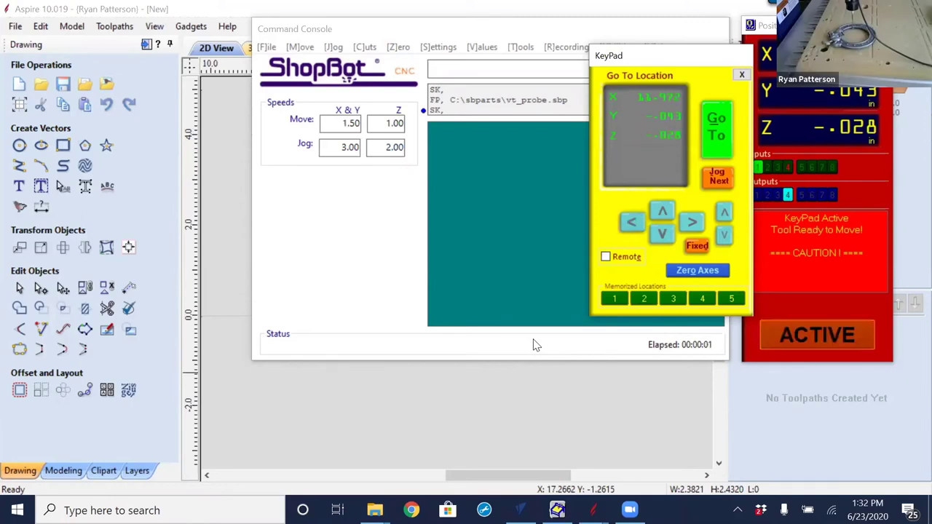
Fine-tune the probe in fixed 0.01 steps to Y -0.103 and Z -0.038, and zero the X and Y axes there
key(ctrl)
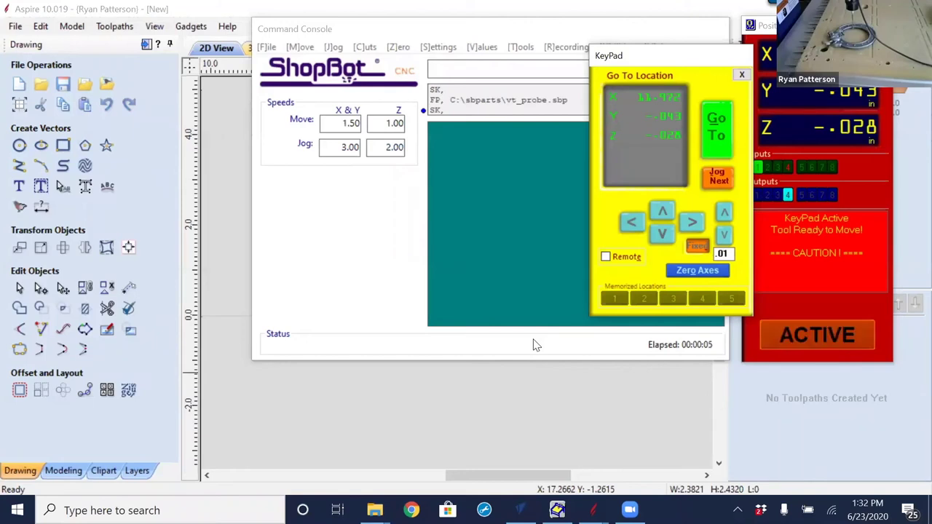
key(Down)
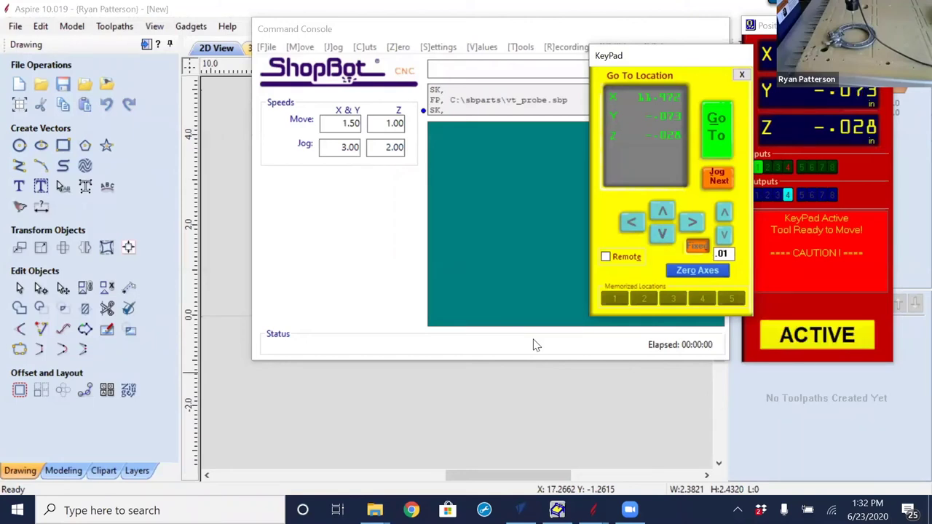
key(Down)
key(Down)
key(Right)
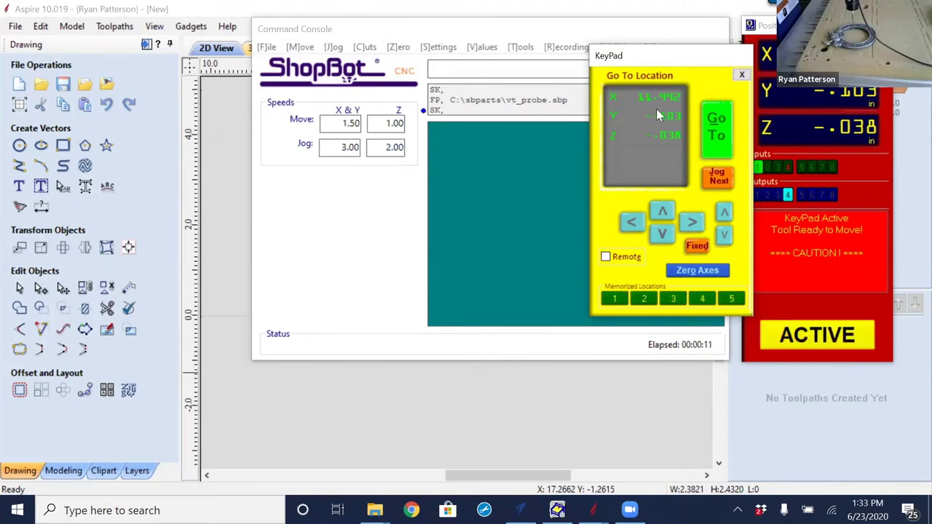
click(742, 77)
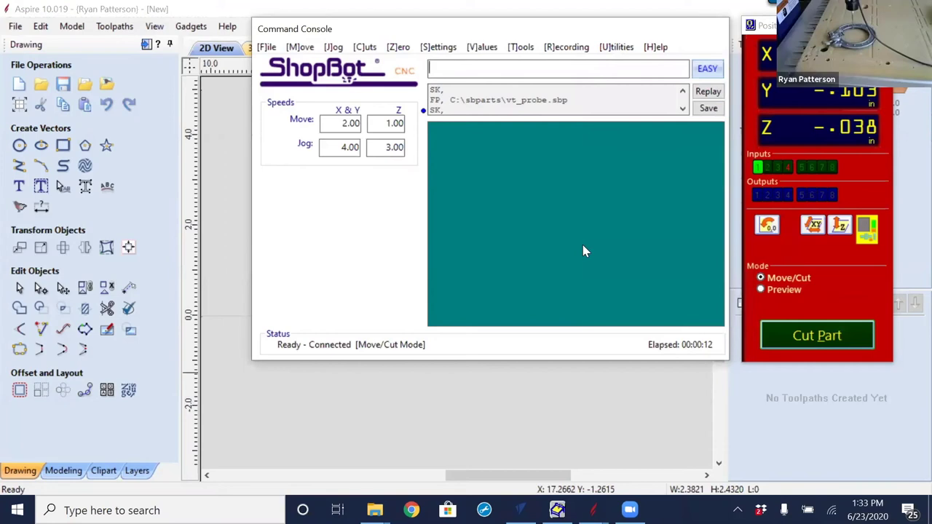
key(z)
key(2)
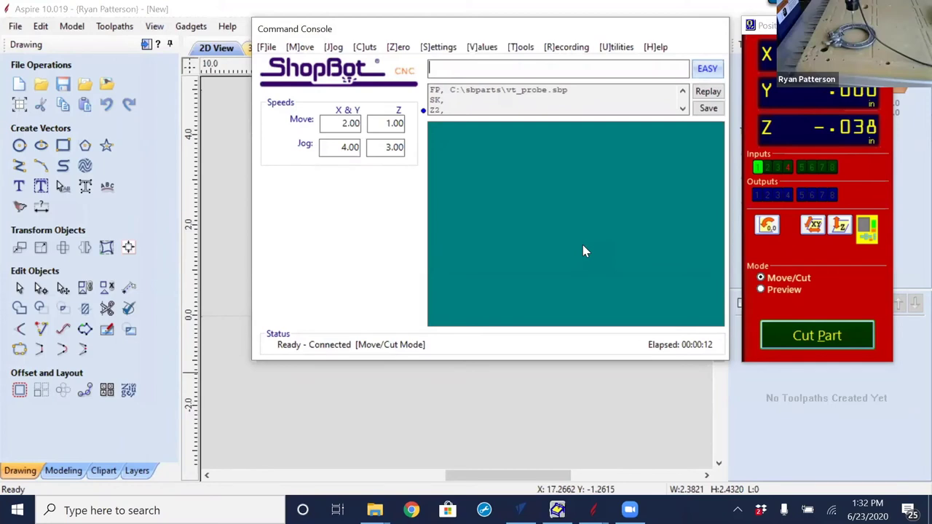
Set up the Copy Machine to create a 3D file from an object with the ShopBot probe, output as a ShopBot sbp file
key(t)
key(c)
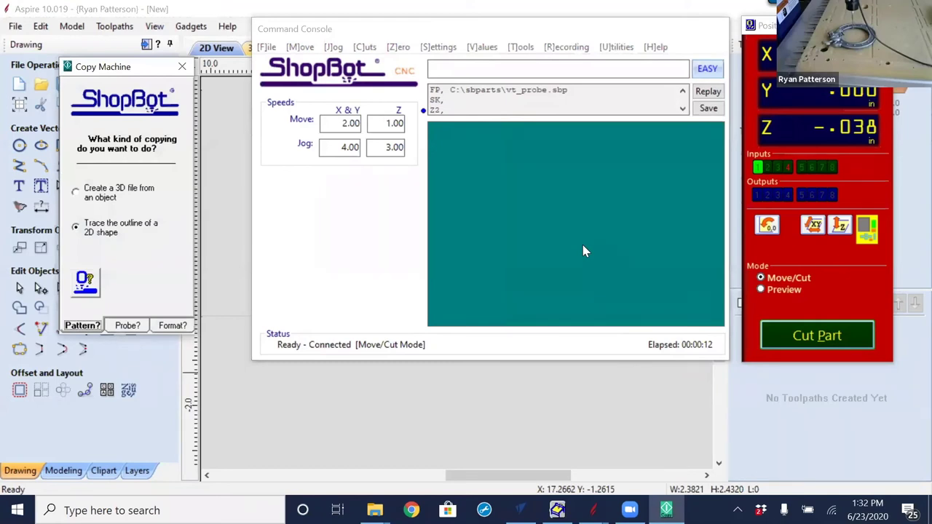
click(98, 197)
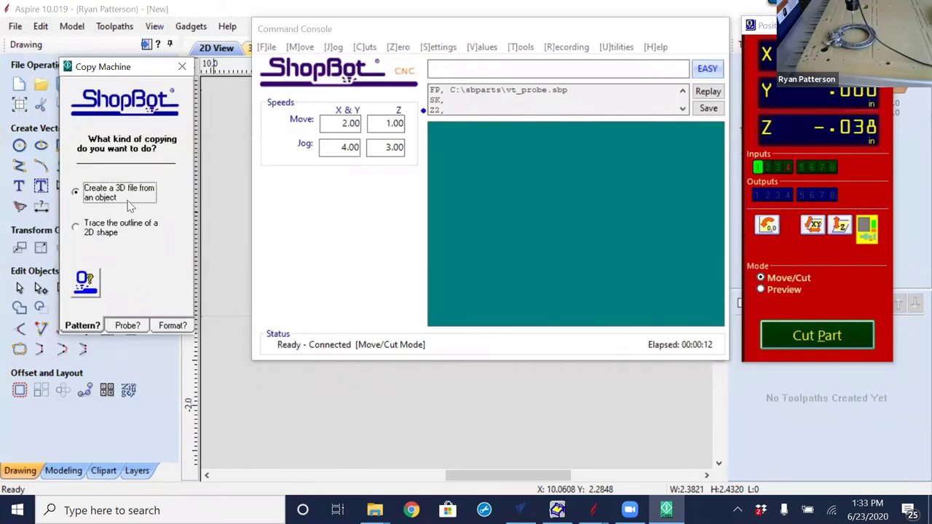
click(130, 325)
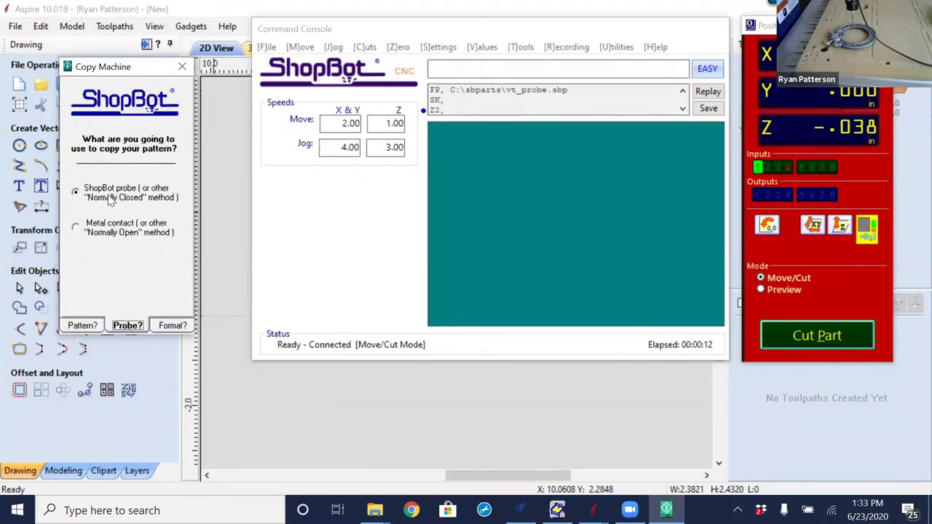
click(173, 326)
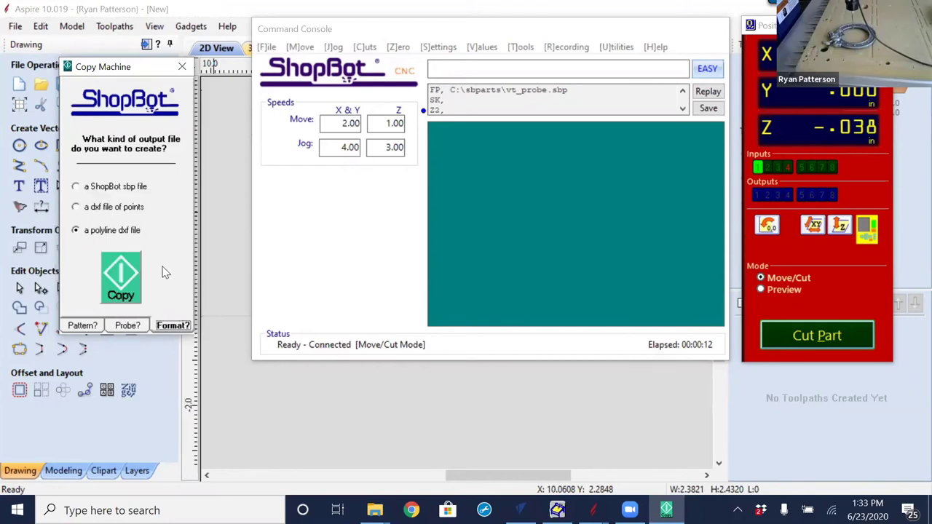
click(136, 193)
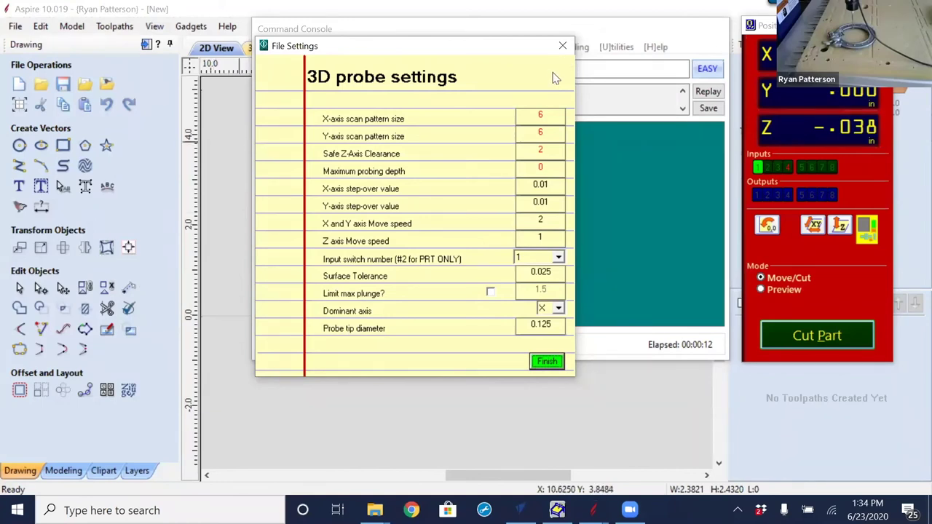
Set the scan pattern size to 1.875 in X and 2.5 in Y, with a safe Z-axis clearance of .5
double_click(542, 115)
text(1.875)
key(Tab)
text(2.5)
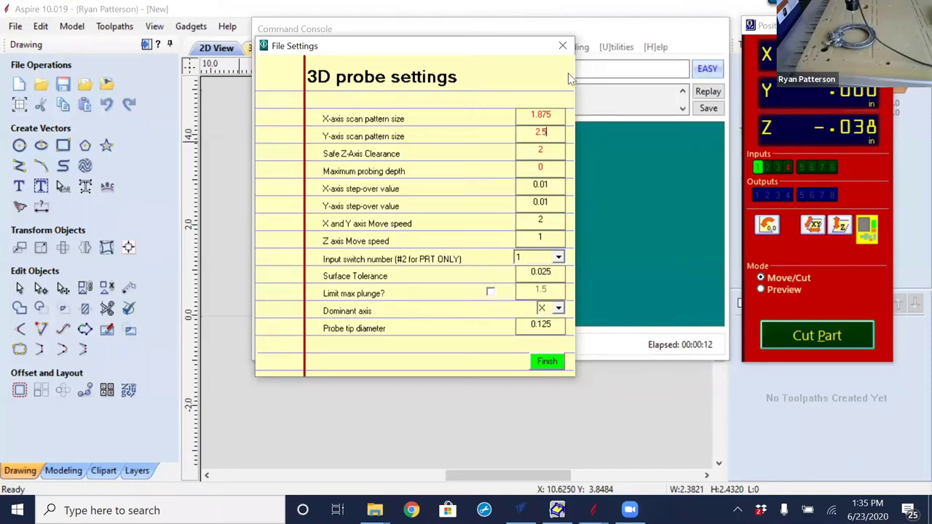
click(530, 157)
double_click(541, 150)
text(.5)
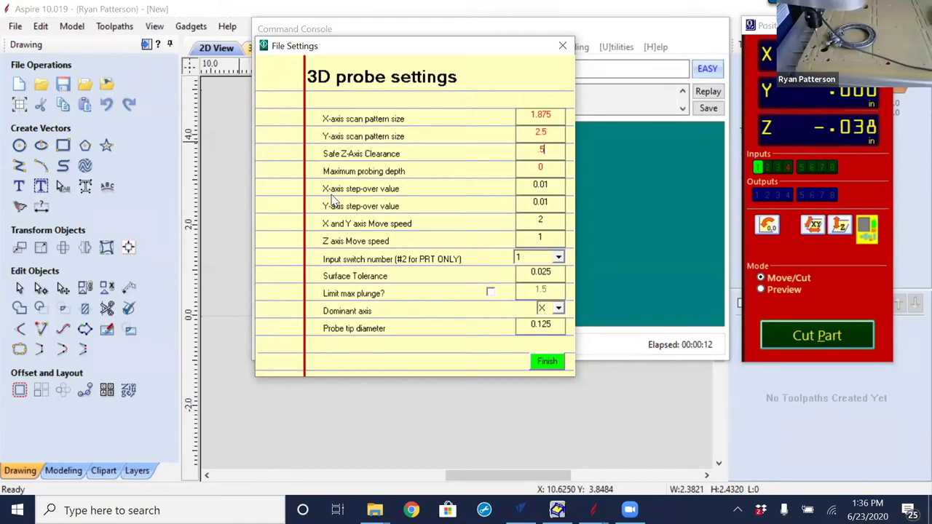
Set the X and Y axis move speed to 4 and the Z axis move speed to 2, and finish the 3D probe settings
double_click(552, 187)
double_click(551, 205)
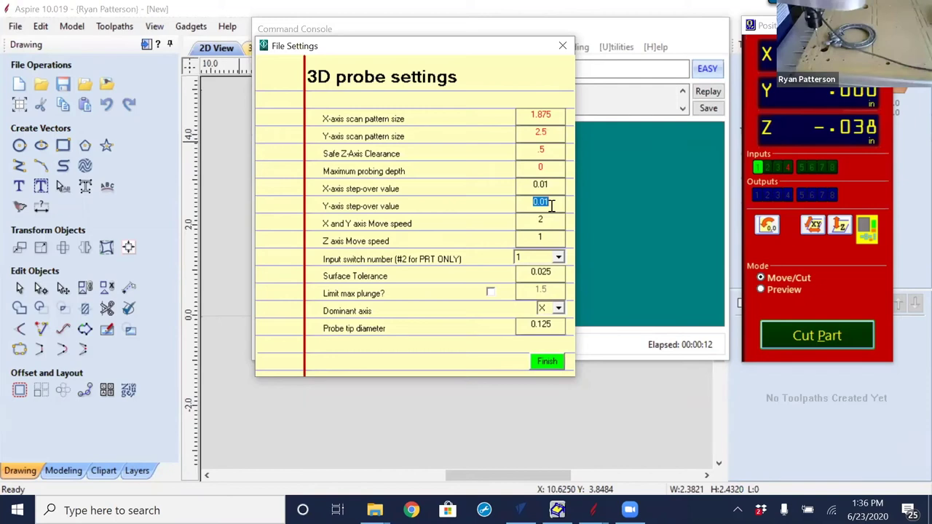
click(545, 188)
click(553, 205)
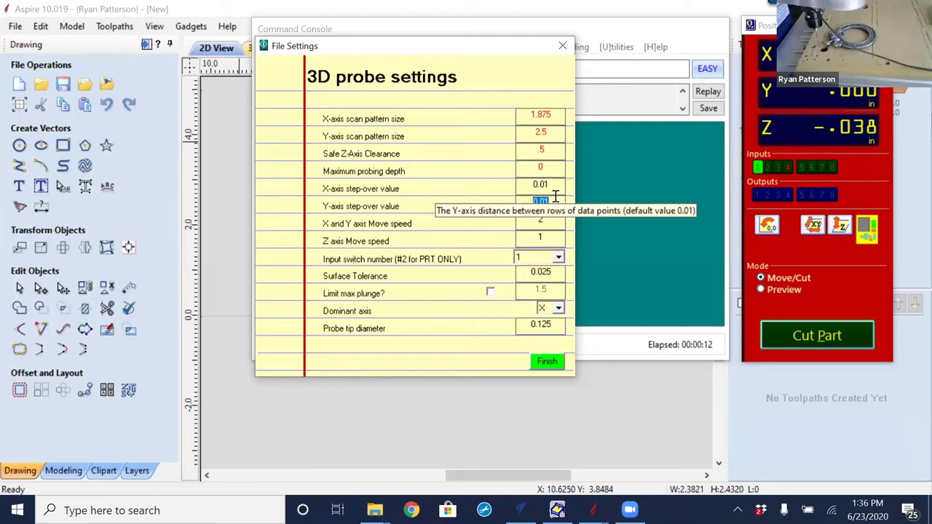
click(547, 222)
text(4)
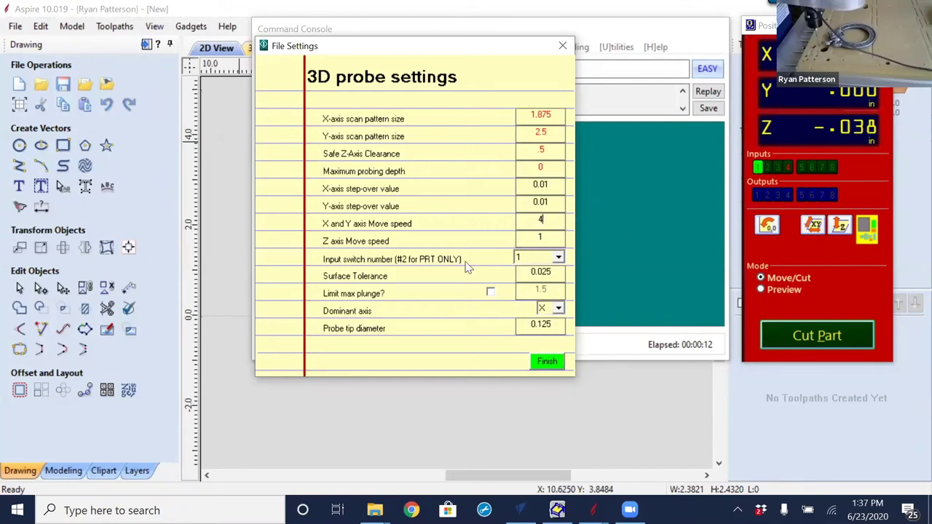
double_click(548, 237)
text(2)
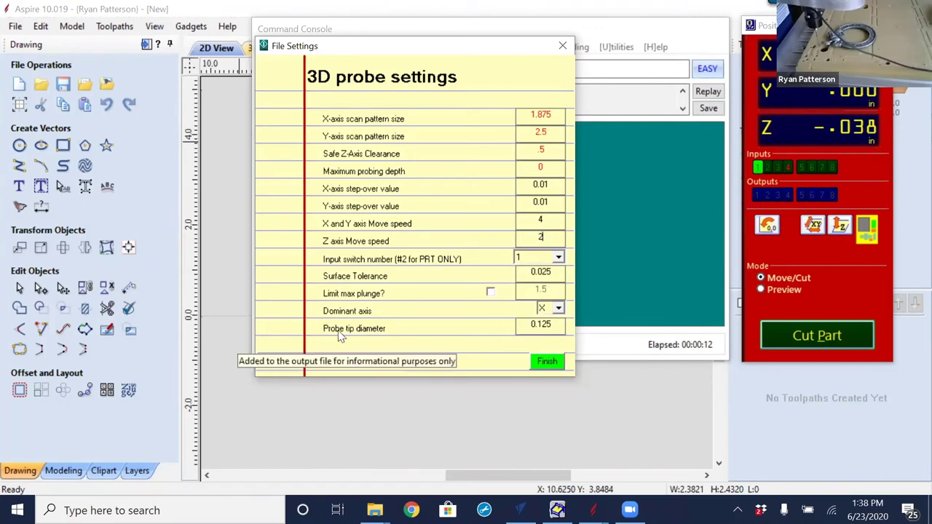
click(551, 323)
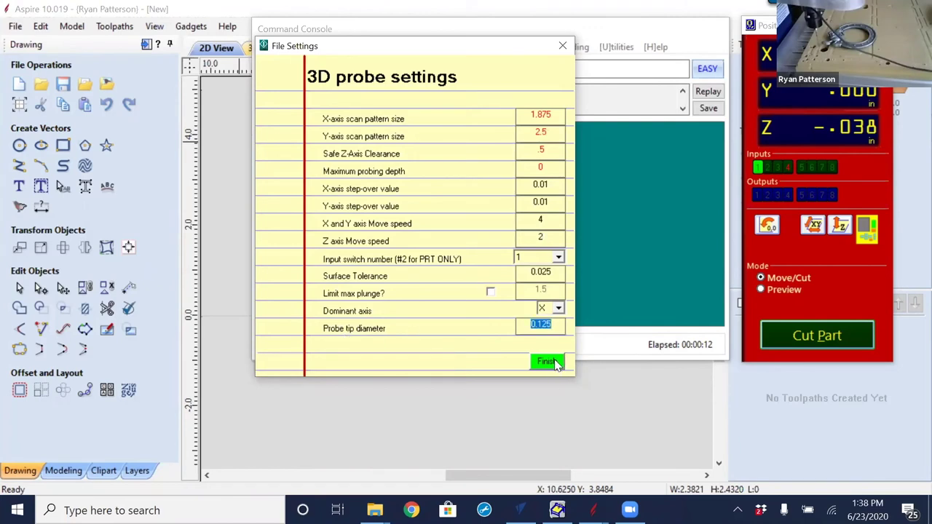
click(554, 364)
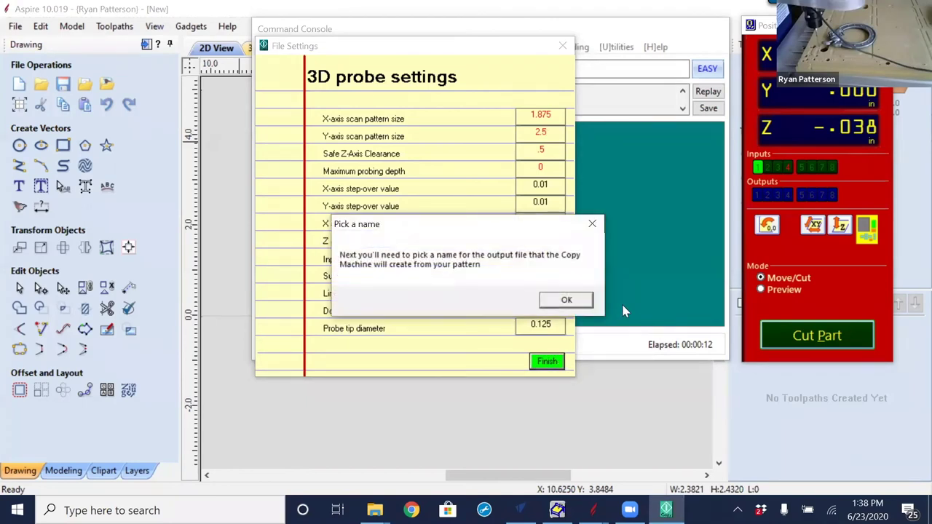
Name and save the probe output file in the SbParts folder and confirm copying the pattern
click(583, 301)
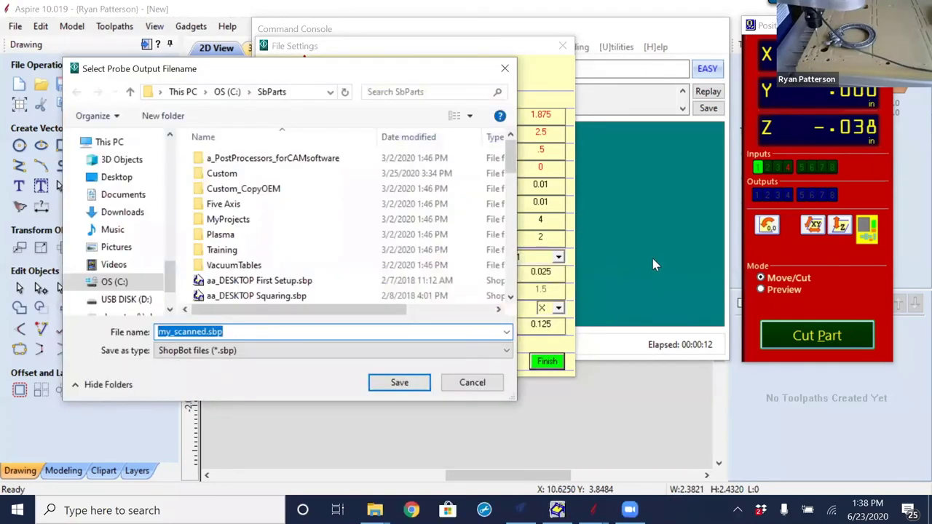
text(#)
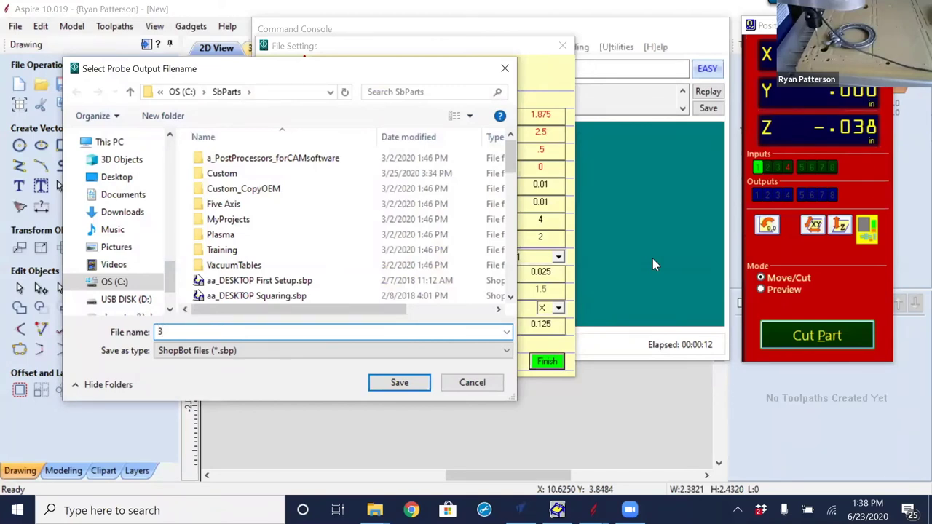
click(400, 383)
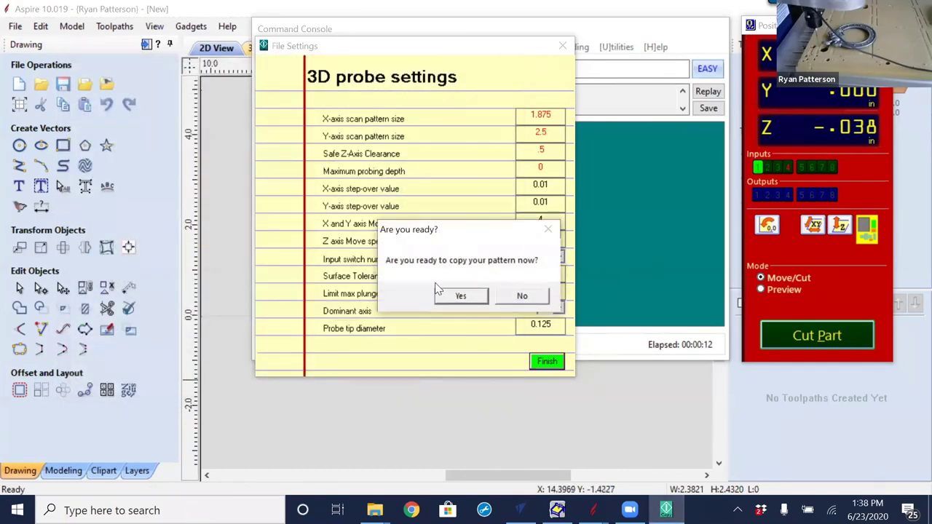
click(461, 298)
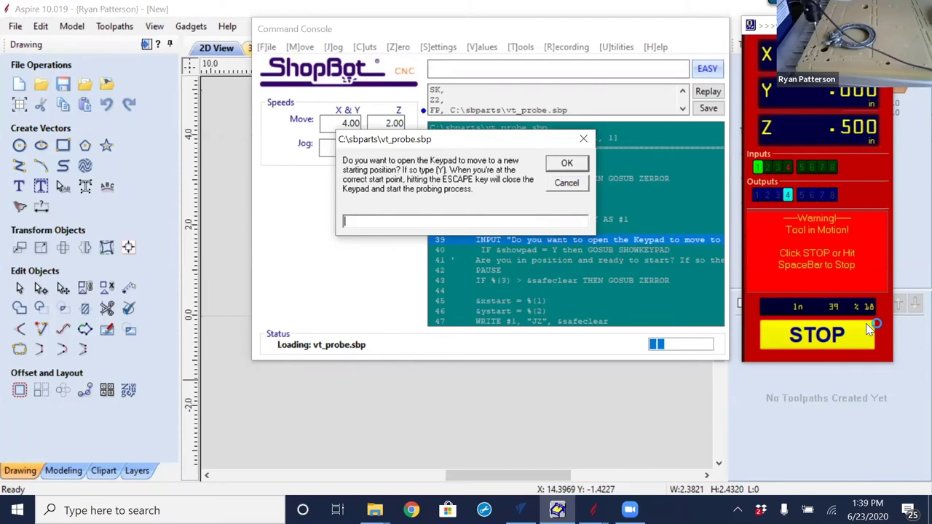
Start the scan from the current position without the KeyPad, and stop and quit the run after the first pass across the part
text(n)
click(582, 162)
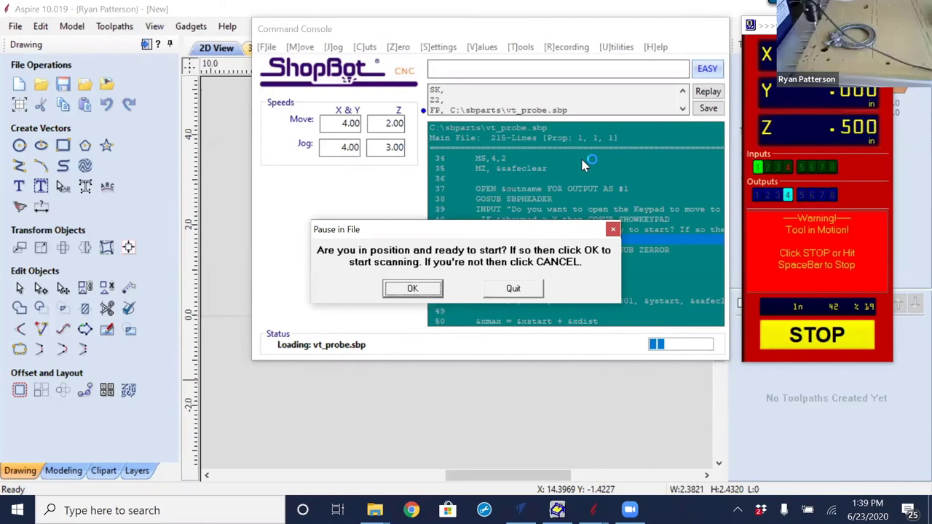
click(430, 290)
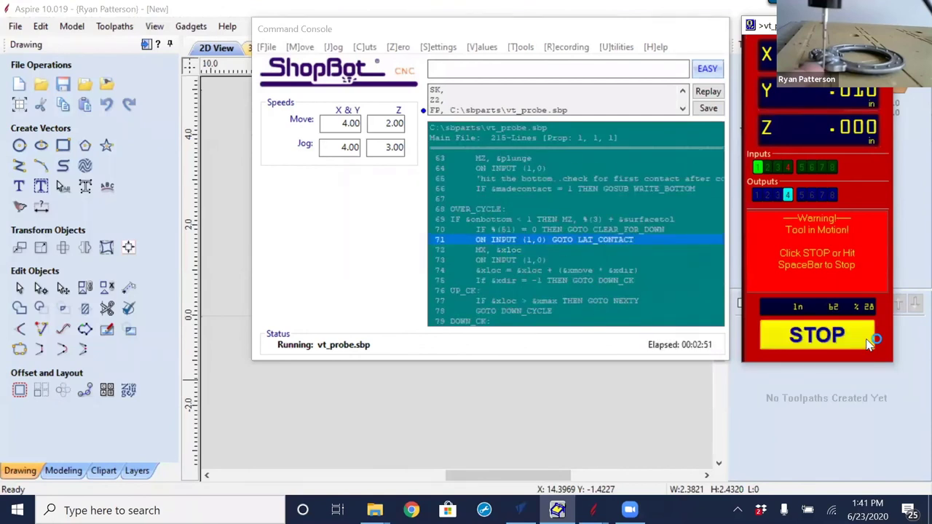
click(868, 341)
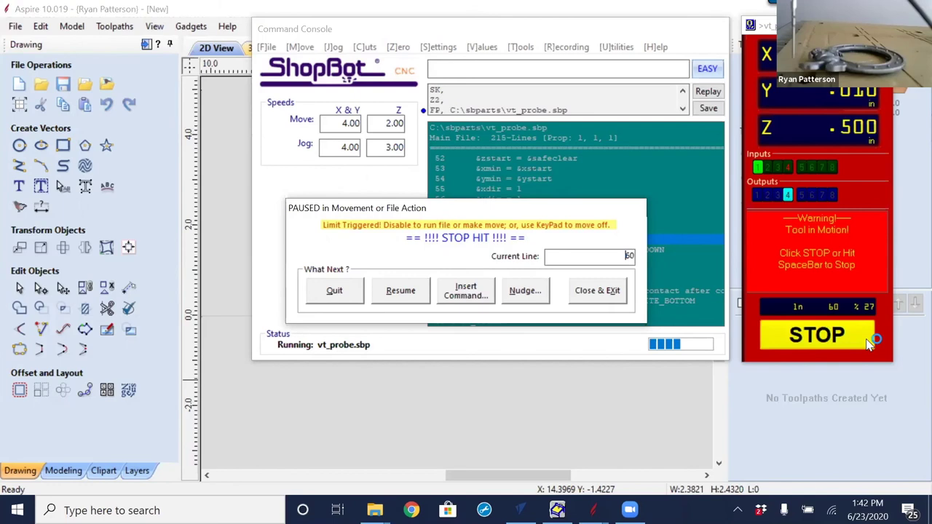
click(339, 295)
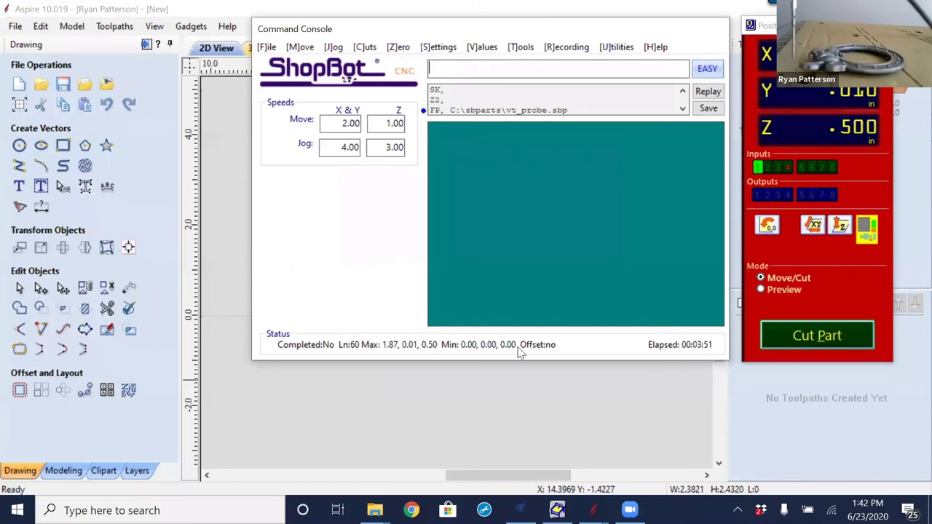
Open the previously scanned file my_scanned.sbp from USB DISK (D:) in ShopBot Edit
click(375, 511)
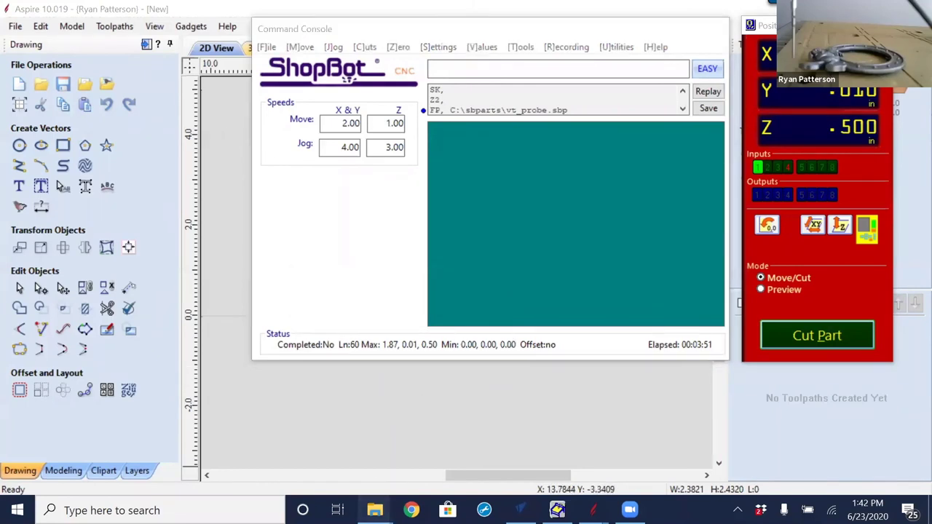
click(439, 435)
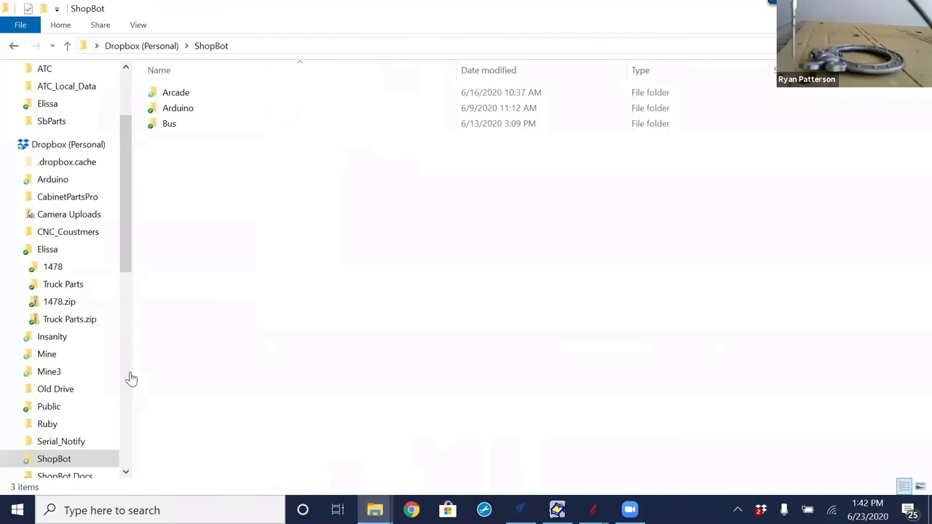
scroll(25, 361, down, 6)
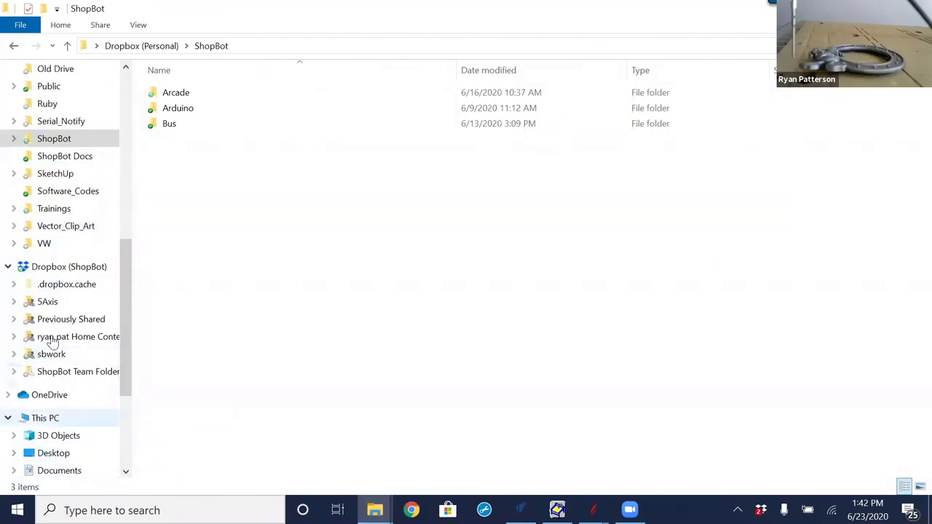
scroll(52, 302, down, 3)
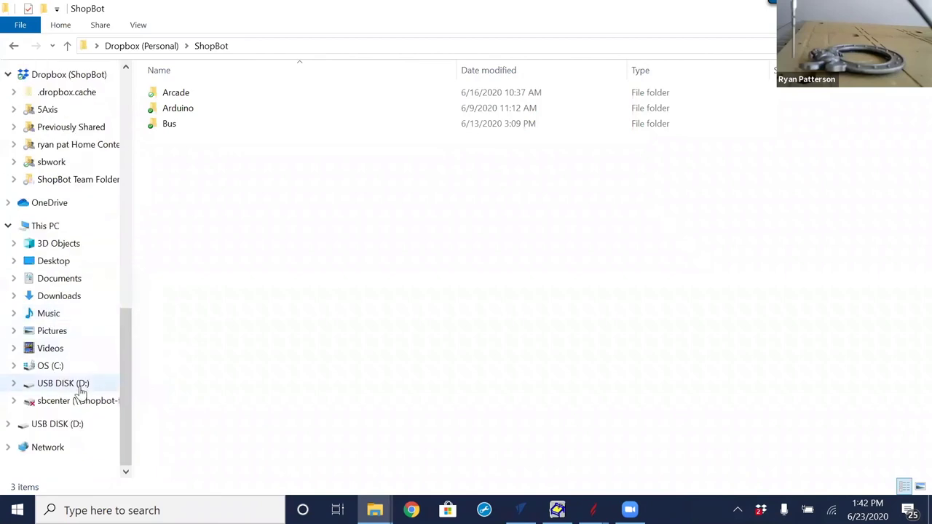
click(81, 386)
click(194, 142)
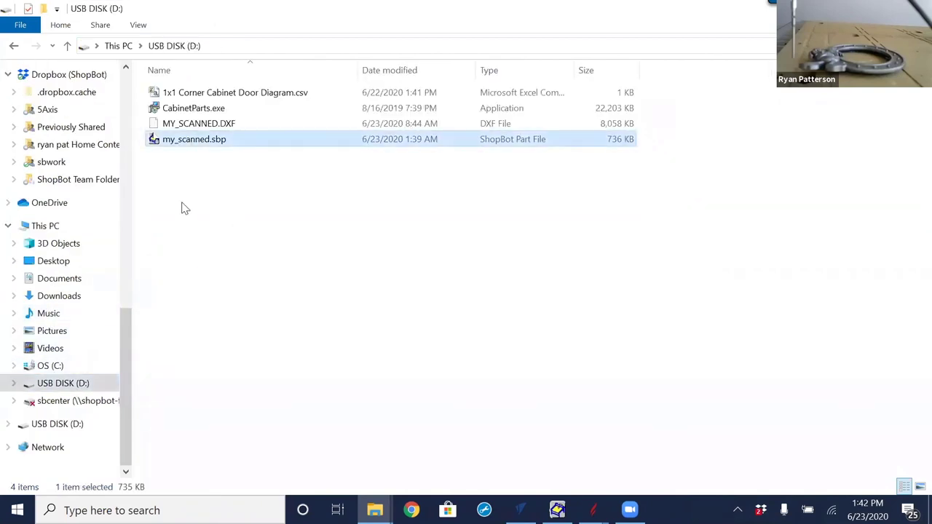
double_click(177, 141)
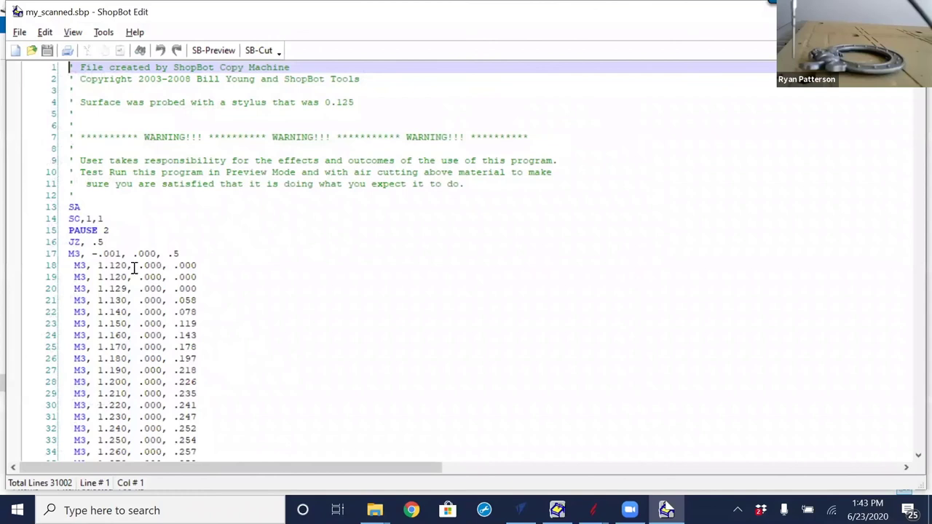
Examine the M3 coordinate lines recorded by the probe in my_scanned.sbp, and close the file
scroll(156, 267, down, 1)
scroll(155, 267, down, 20)
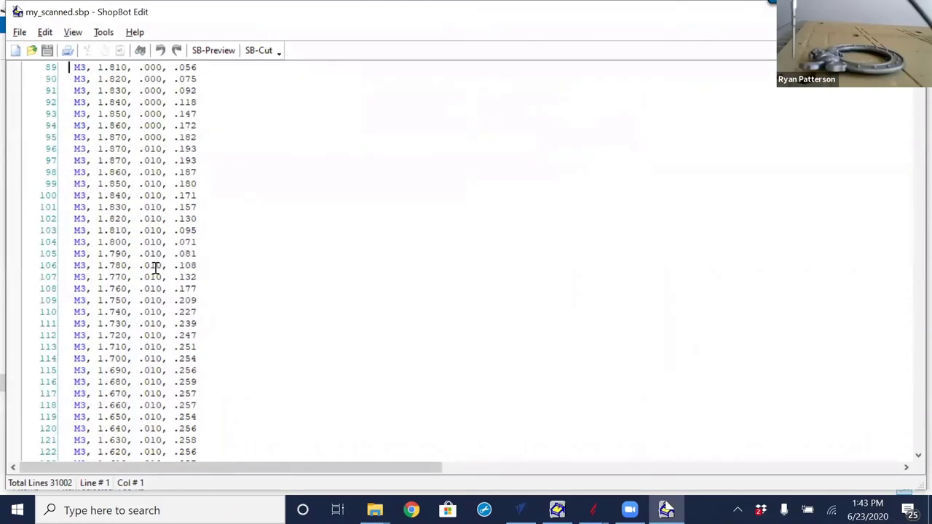
scroll(151, 265, down, 20)
scroll(151, 265, down, 20)
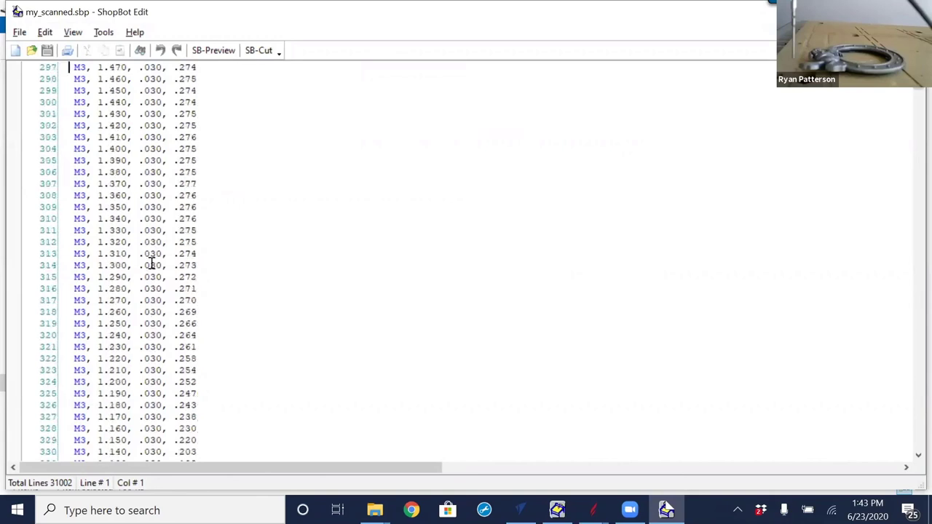
scroll(258, 278, down, 7)
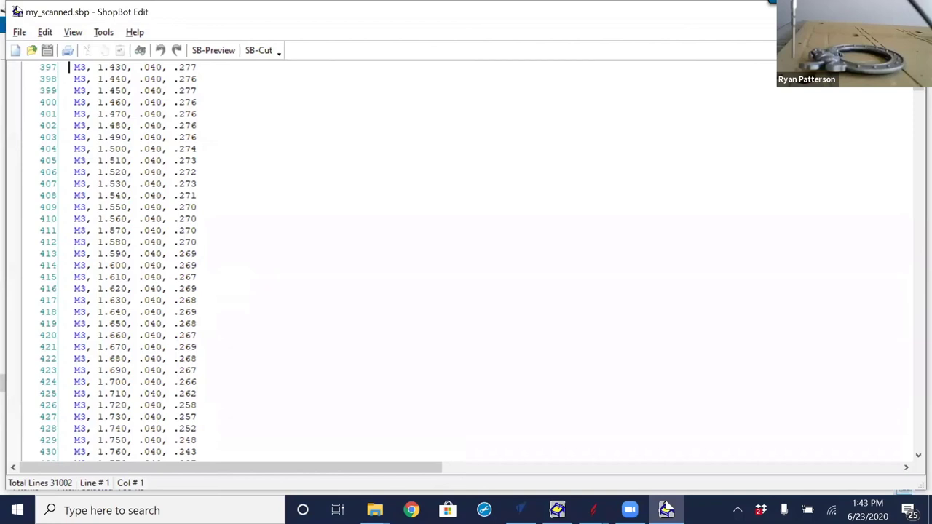
key(alt+F4)
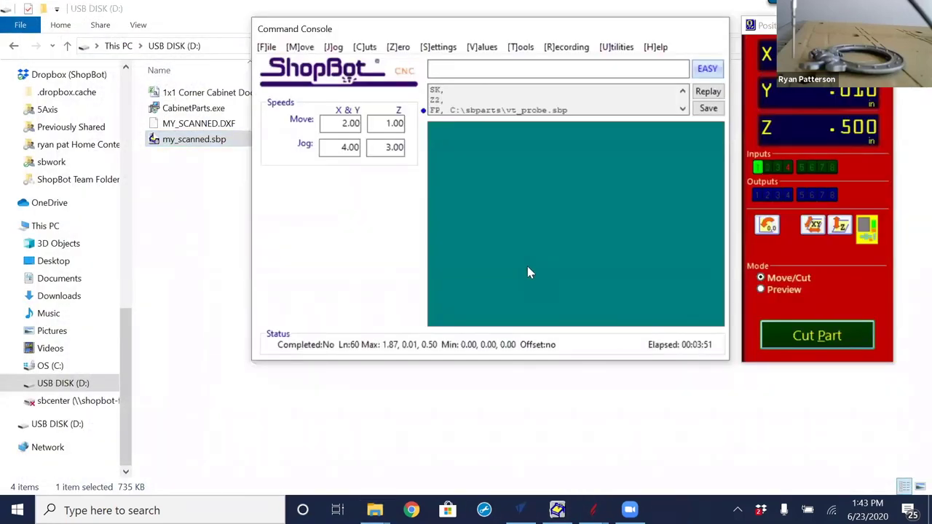
Open my_scanned.sbp from USB DISK (D:) in the Probe to Surface Translator
key(t)
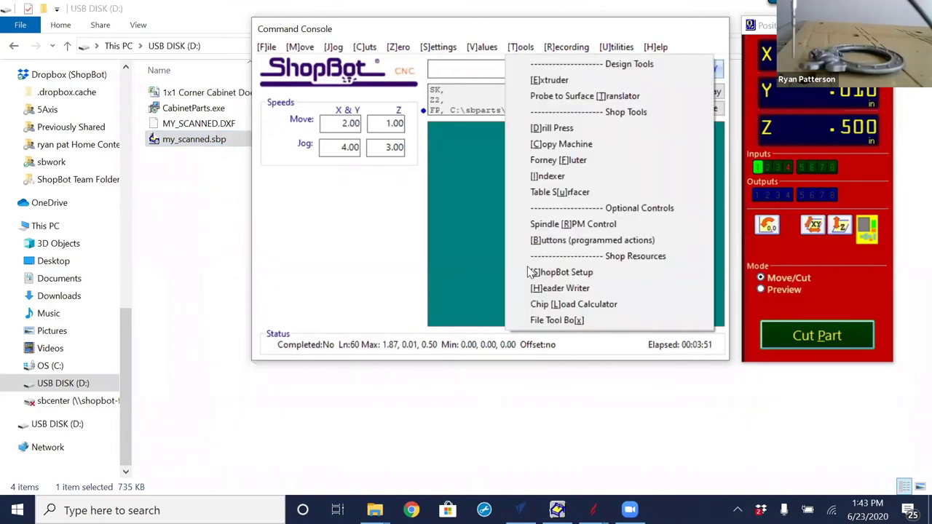
click(603, 97)
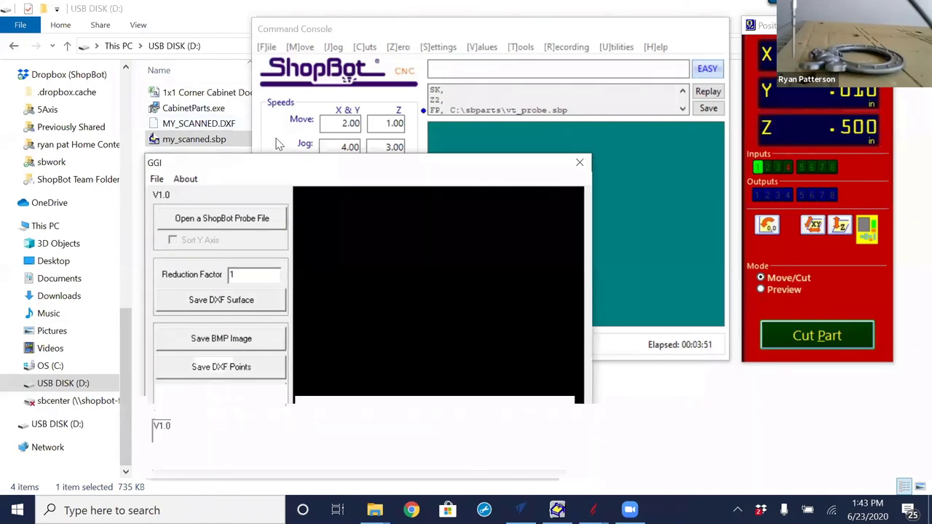
drag(276, 144, 231, 89)
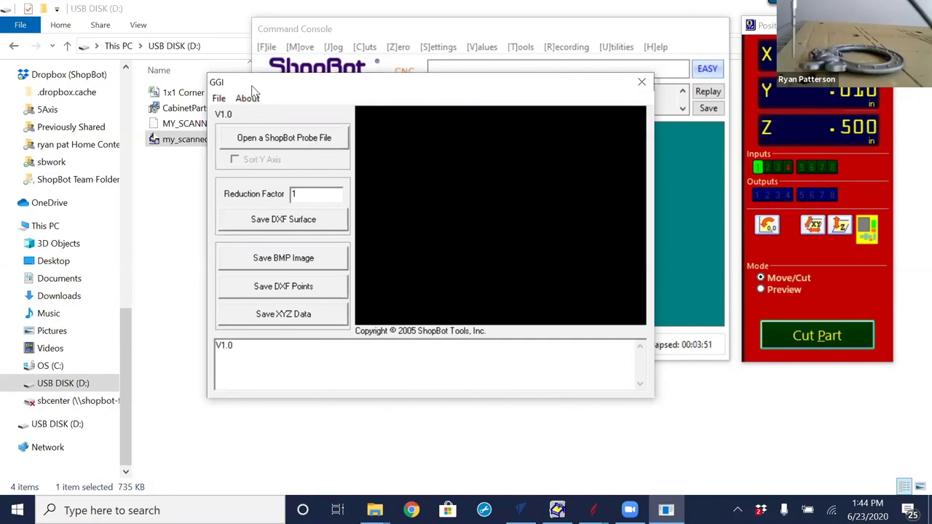
click(275, 146)
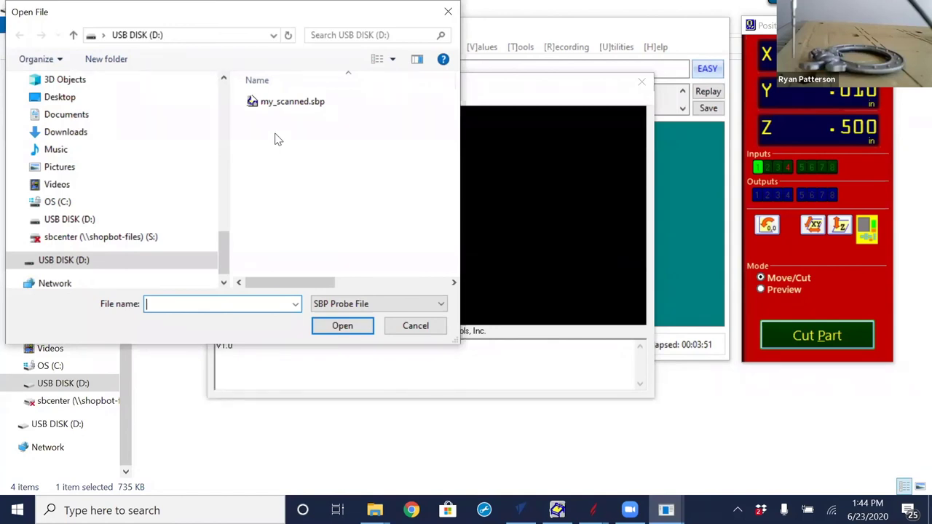
click(292, 105)
click(342, 326)
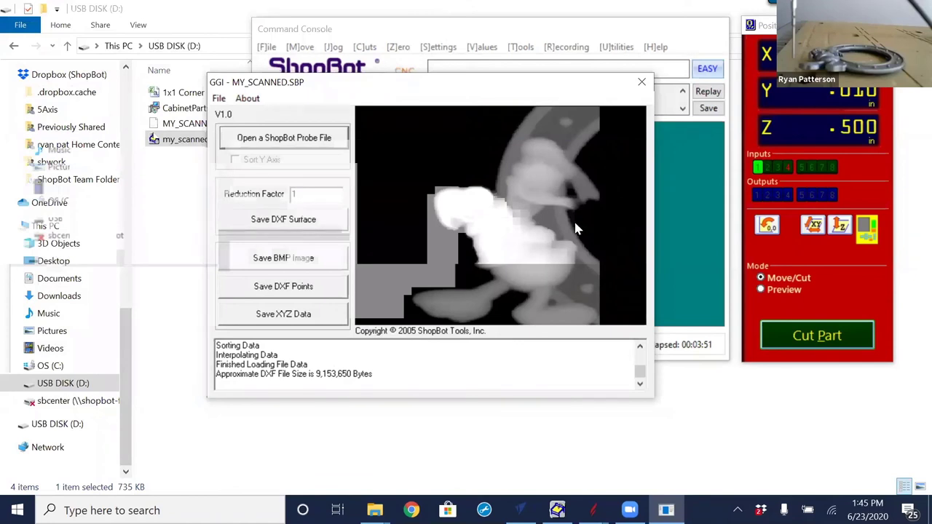
Save the scan as a DXF surface over the existing MY_SCANNED.DXF on USB DISK (D:), keeping the reduction factor of 1
click(319, 225)
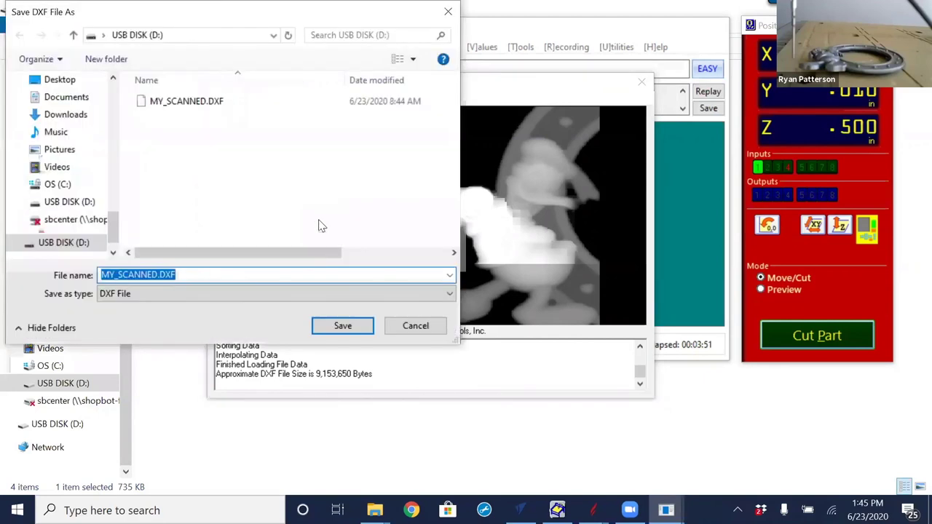
click(172, 104)
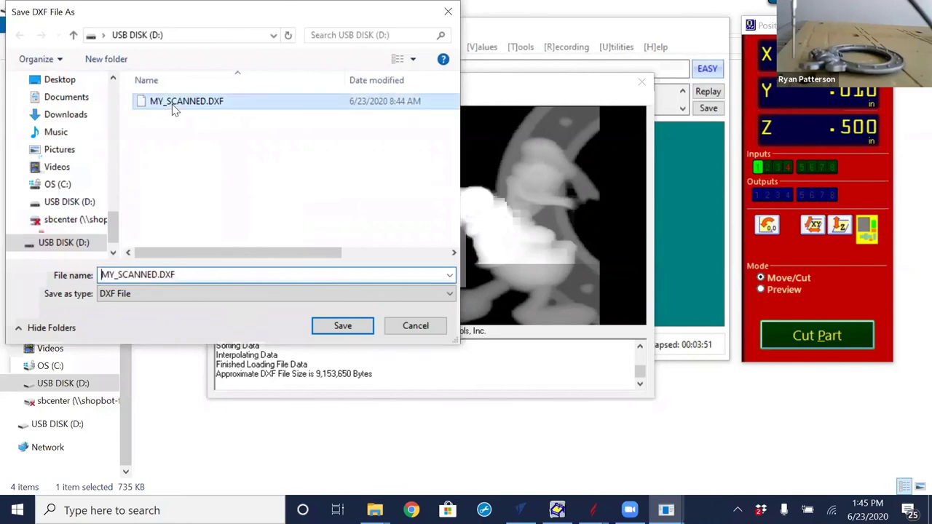
click(340, 326)
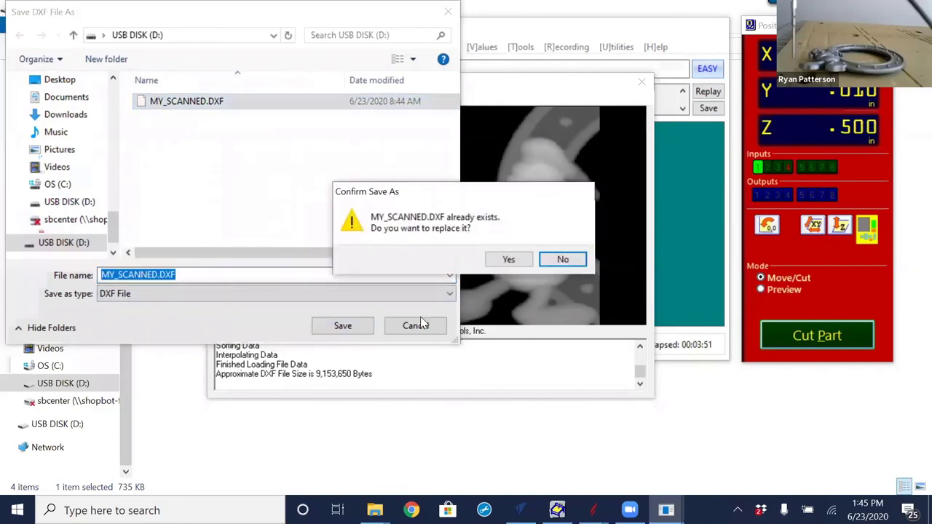
click(508, 260)
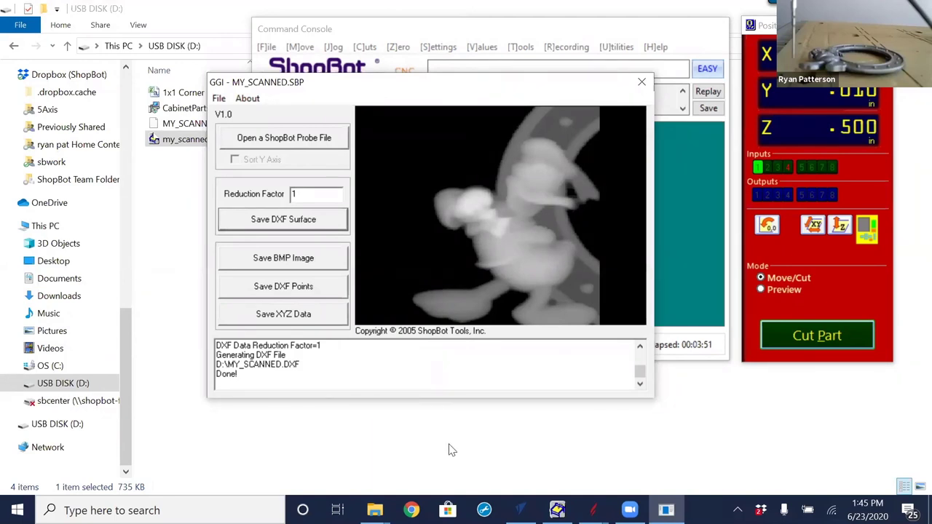
Switch to VCarve Pro and create a new single-sided job with the default setup, discarding the changes to the open job
click(520, 510)
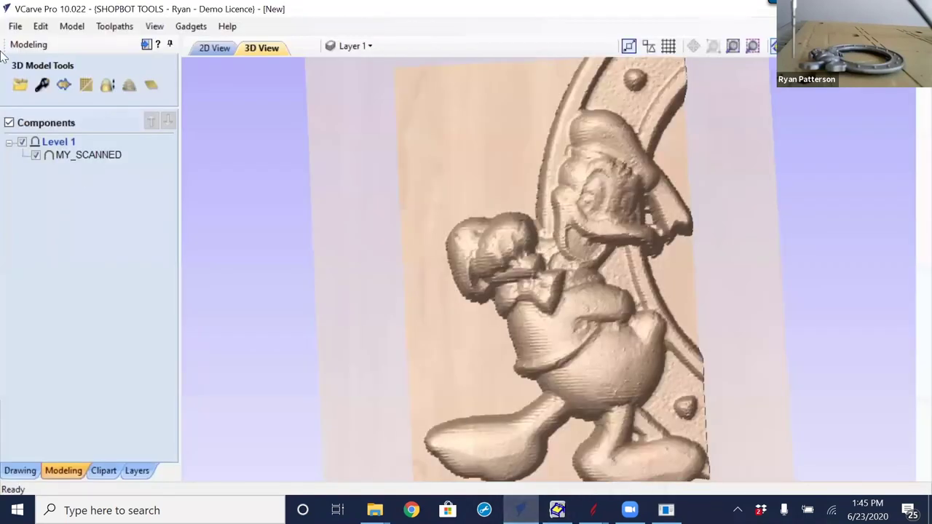
click(14, 26)
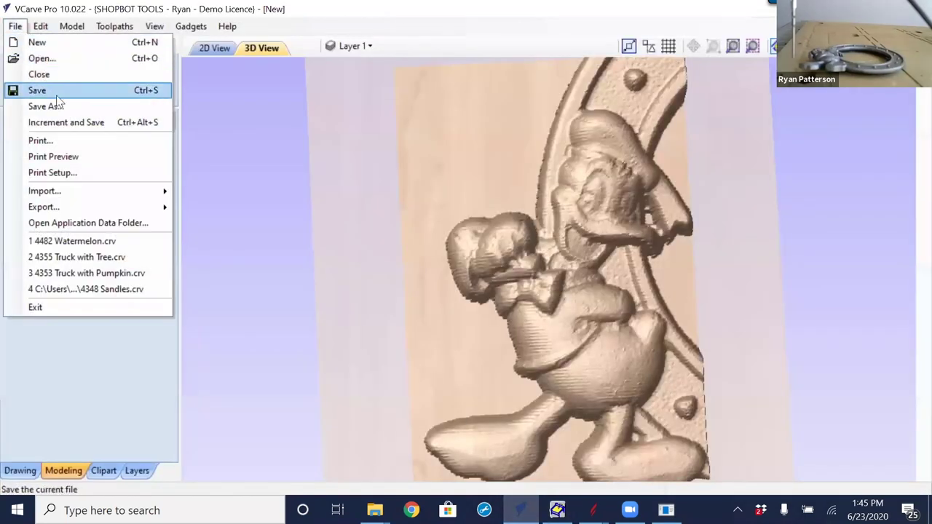
click(36, 42)
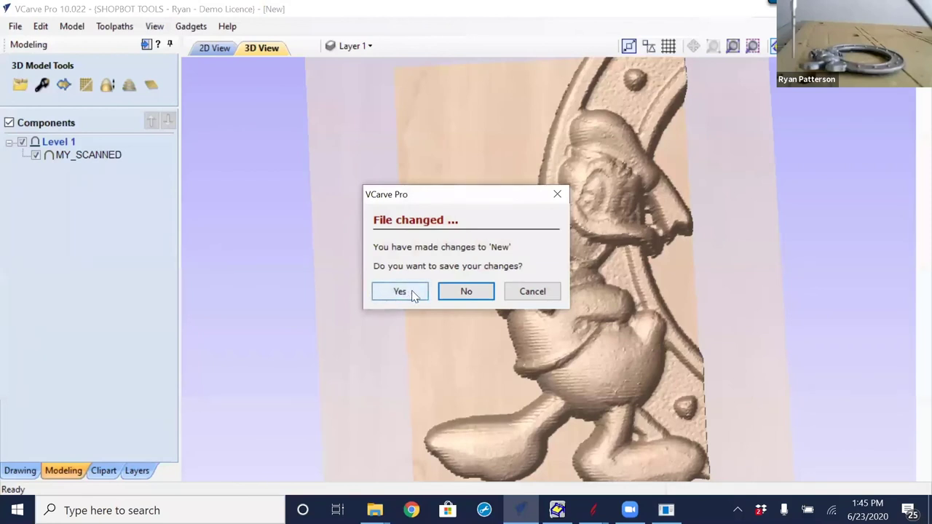
click(454, 291)
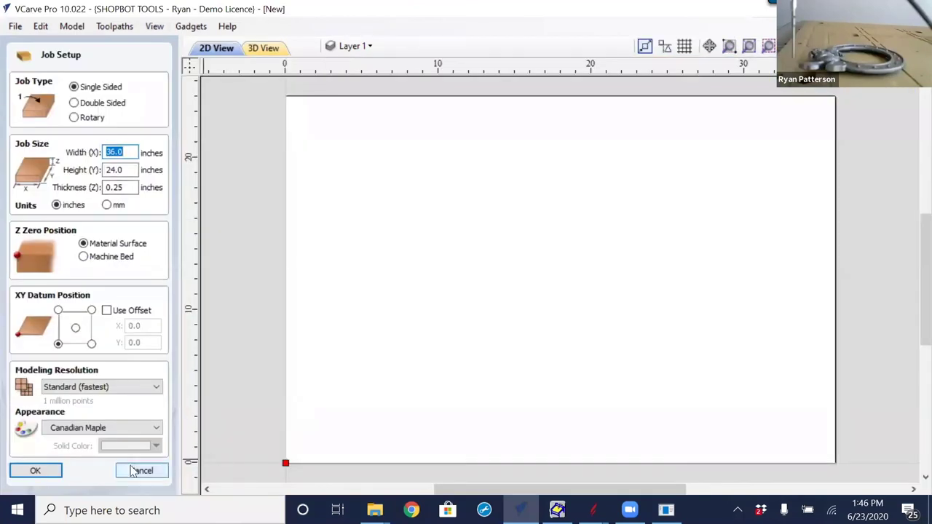
click(35, 471)
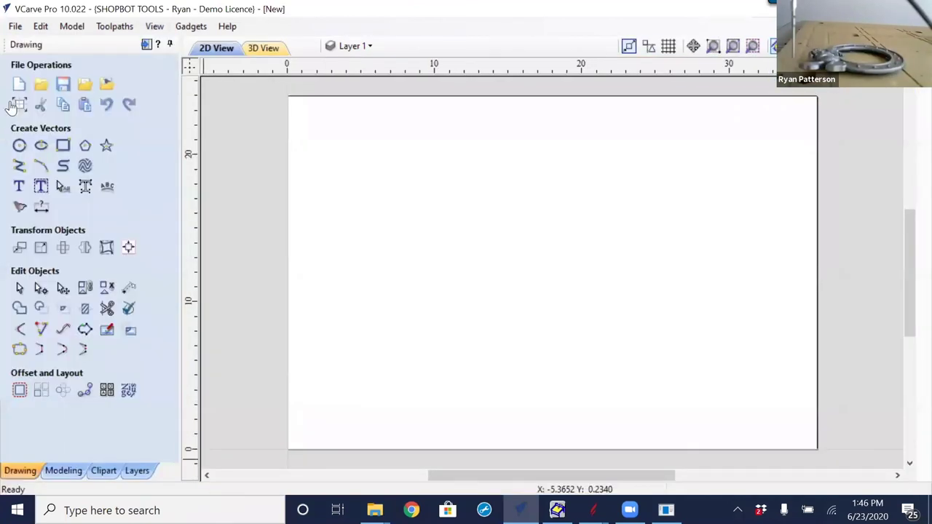
Set the job size to 2 inches wide and 2.75 inches high
click(20, 104)
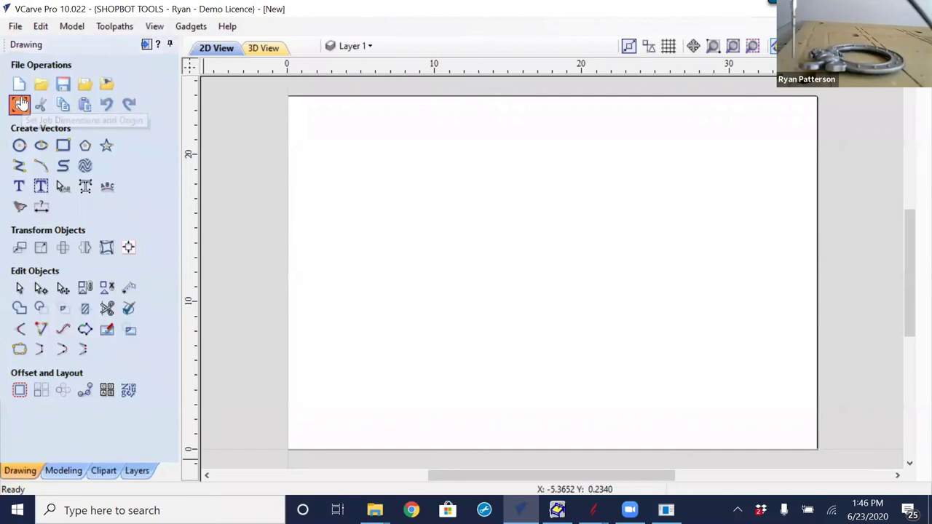
text(3)
key(Return)
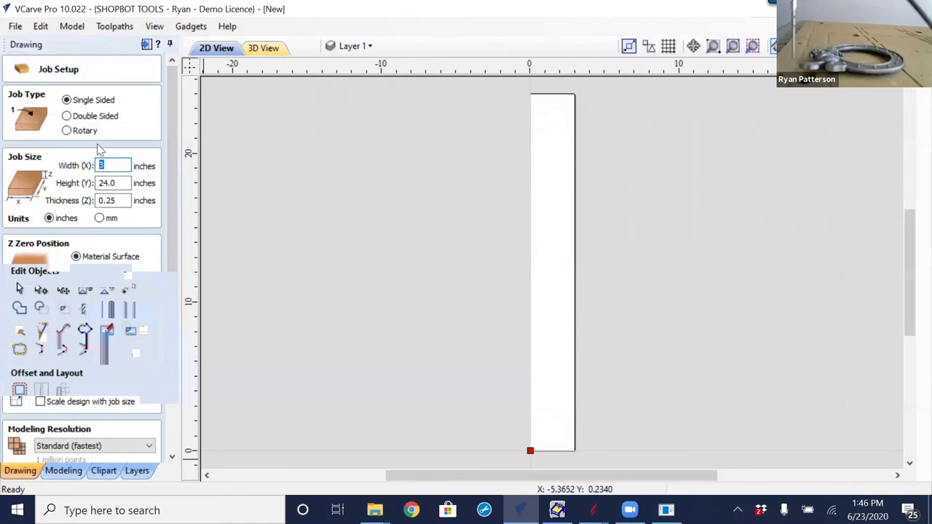
text(2)
key(Tab)
text(2.75)
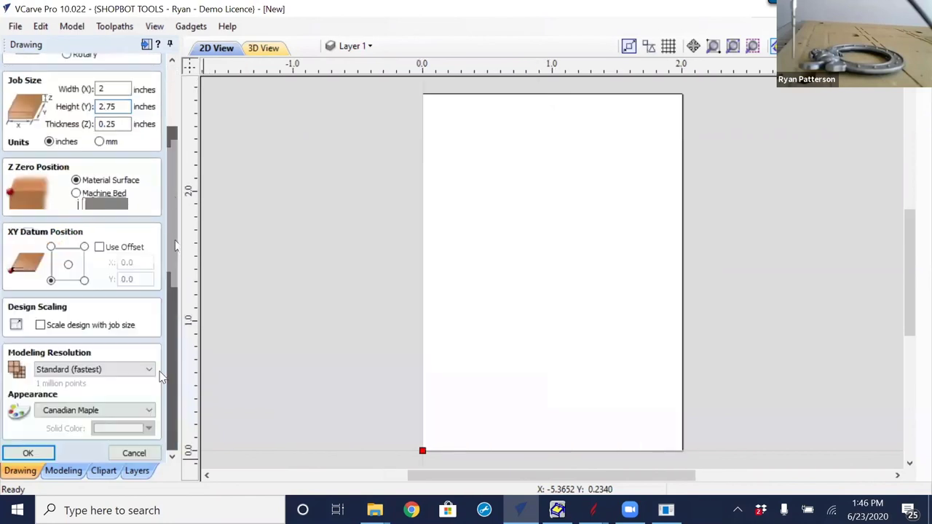
click(25, 452)
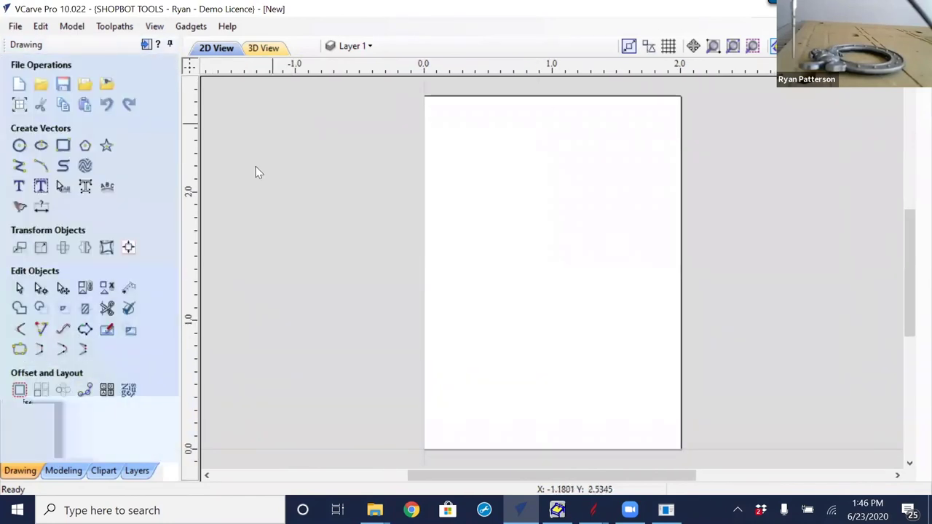
Import MY_SCANNED.DXF from USB DISK (D:) as a 3D model
click(64, 471)
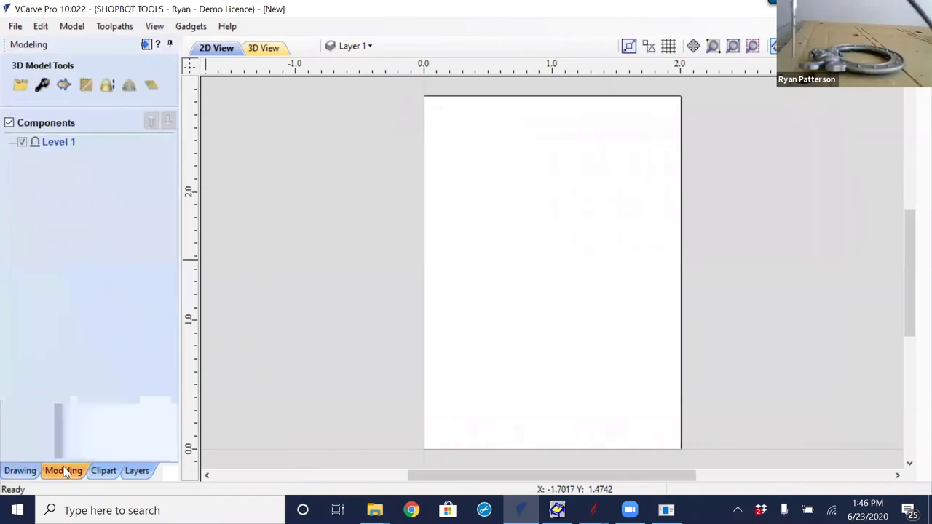
click(19, 86)
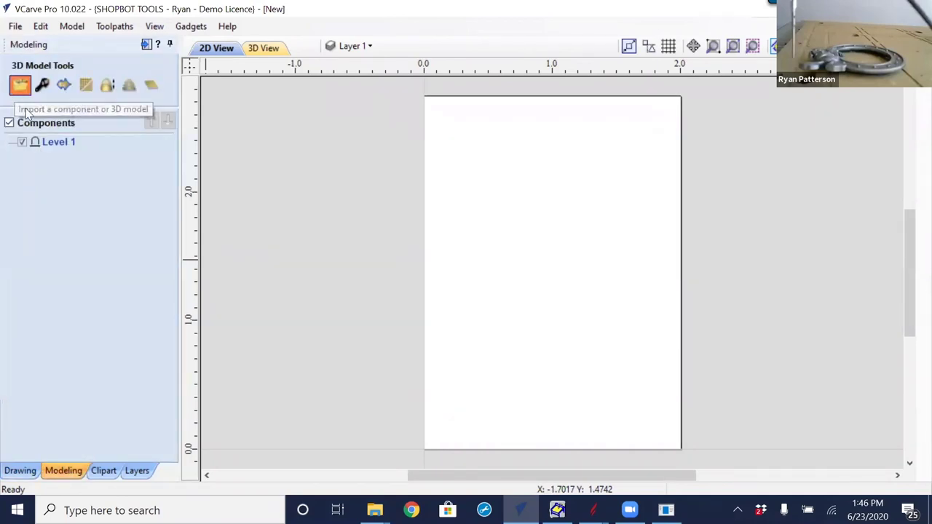
click(428, 202)
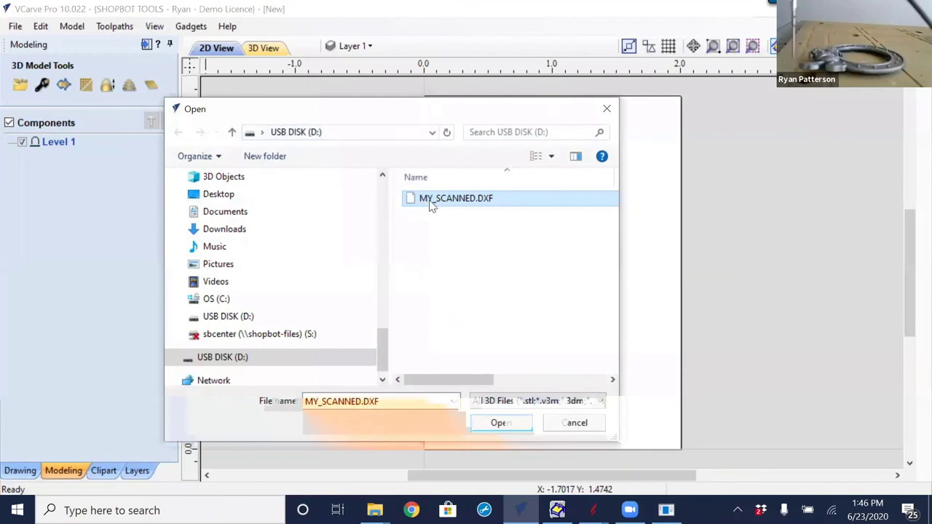
click(501, 422)
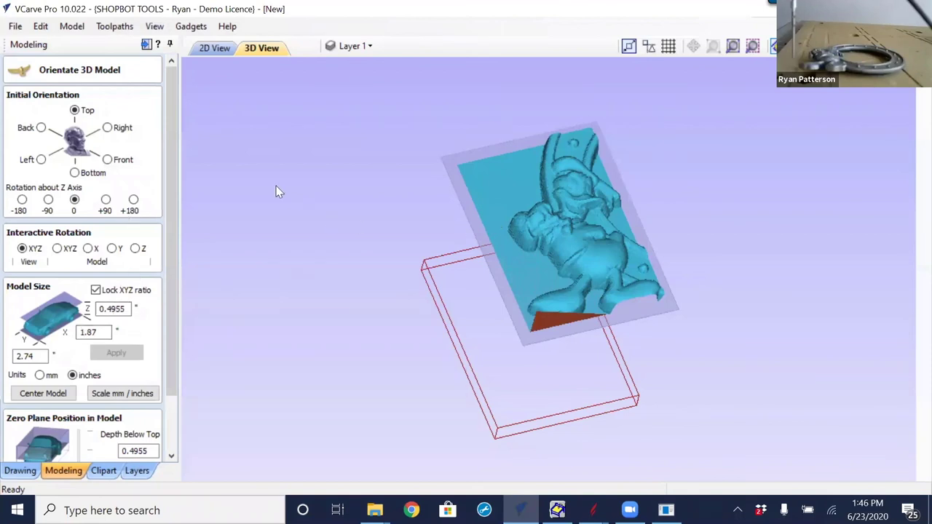
Raise the model's zero plane to a depth of 0.3617 below top, discarding data below it, and accept the orientation
drag(175, 148, 171, 210)
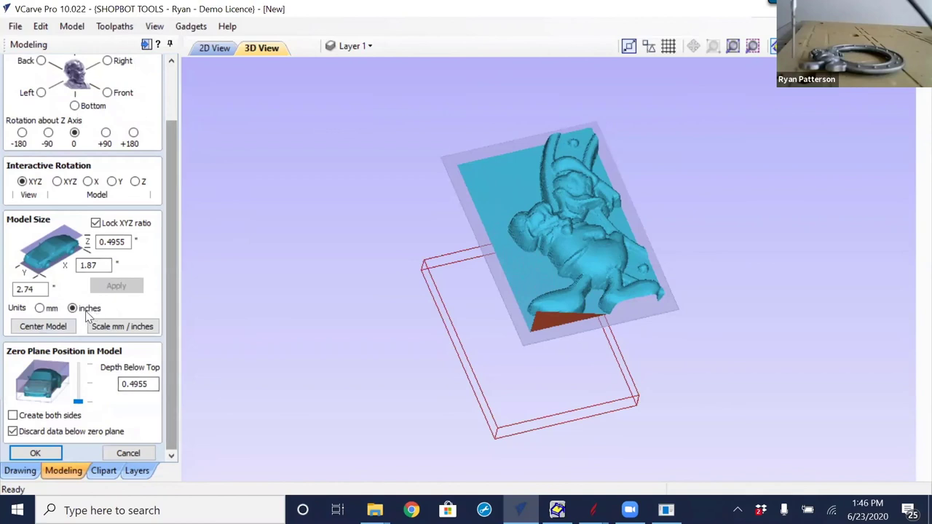
mouse_move(78, 401)
mouse_down()
mouse_move(80, 378)
mouse_move(87, 398)
mouse_up()
click(35, 454)
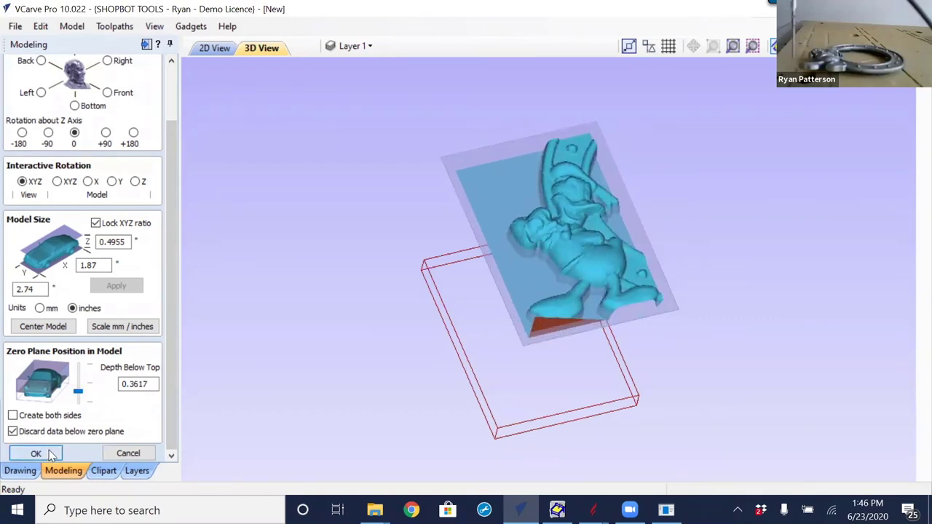
Inspect the surface detail of the imported MY_SCANNED relief up close and as a whole
drag(604, 327, 530, 367)
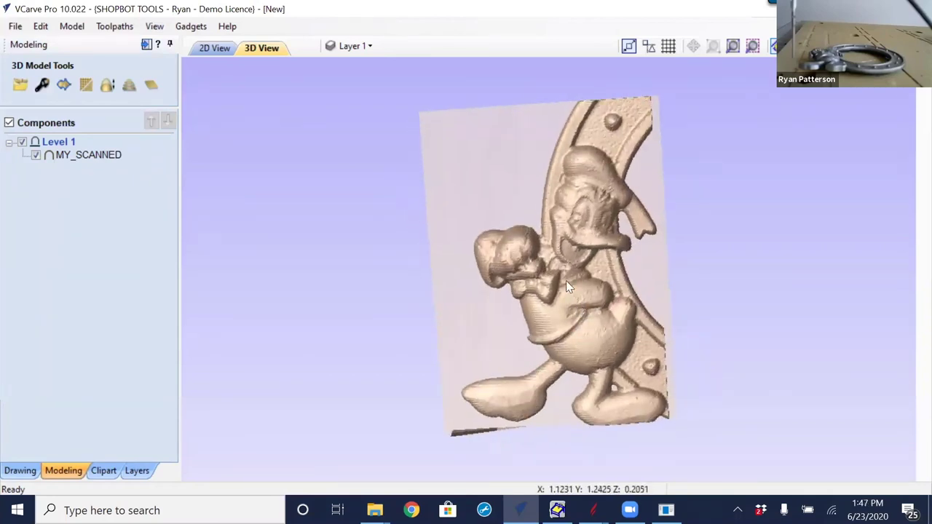
scroll(600, 293, up, 5)
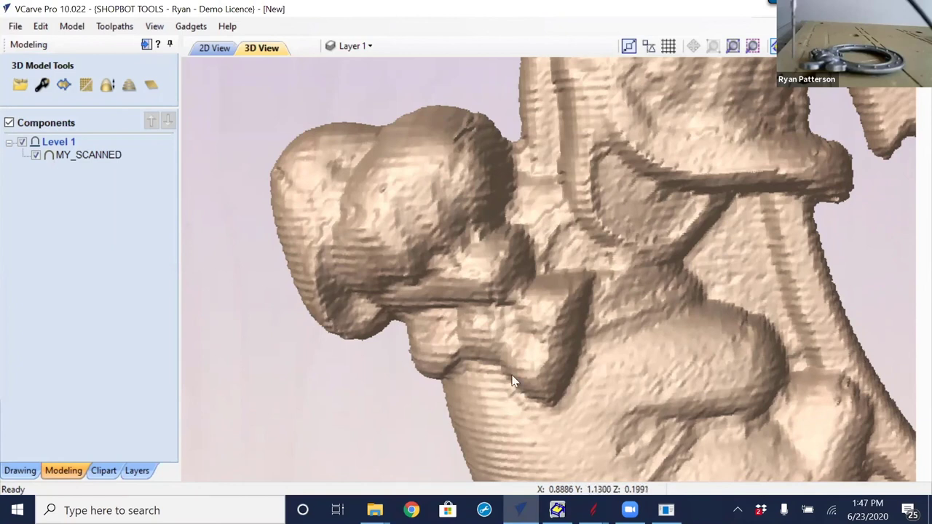
scroll(513, 367, down, 3)
scroll(515, 356, down, 4)
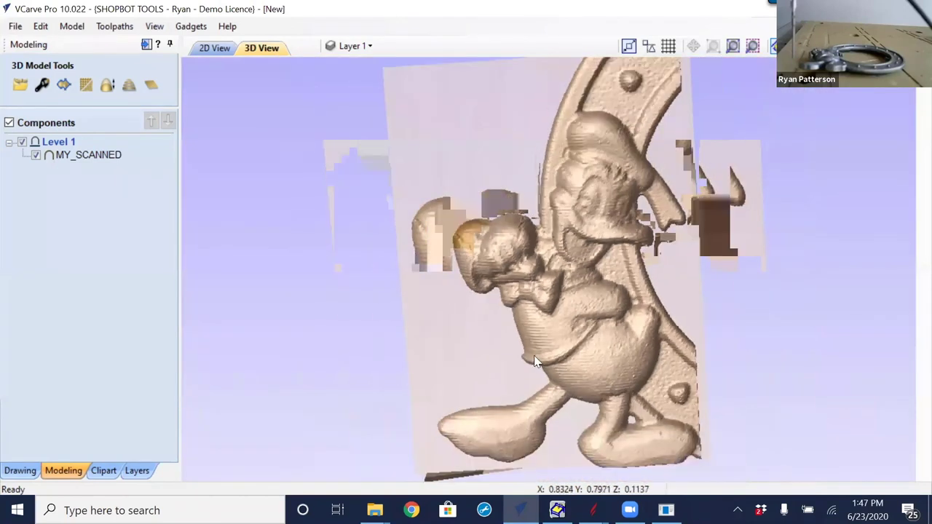